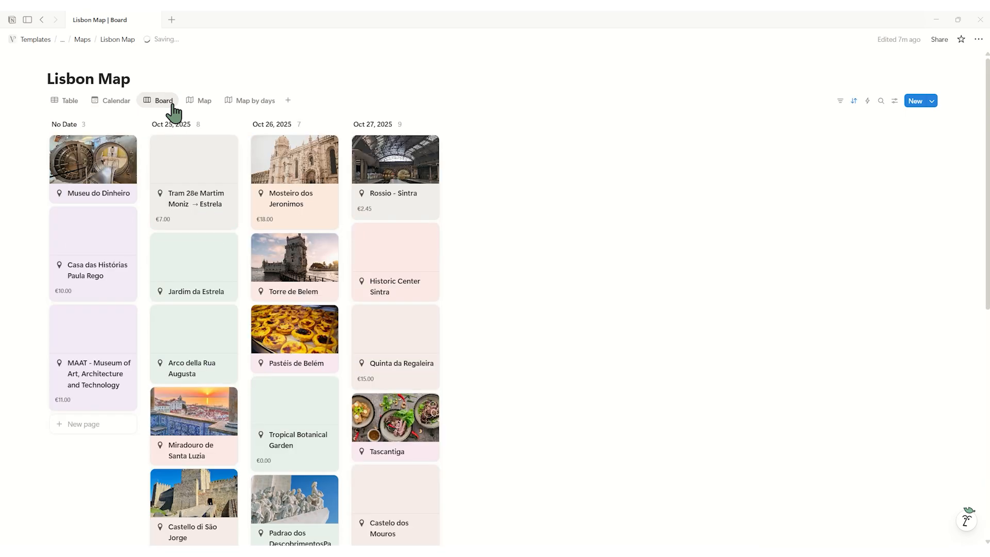
Look through the Lisbon Map database in its Board, Map and Map by days views.
scroll(519, 178, down, 10)
scroll(519, 178, up, 10)
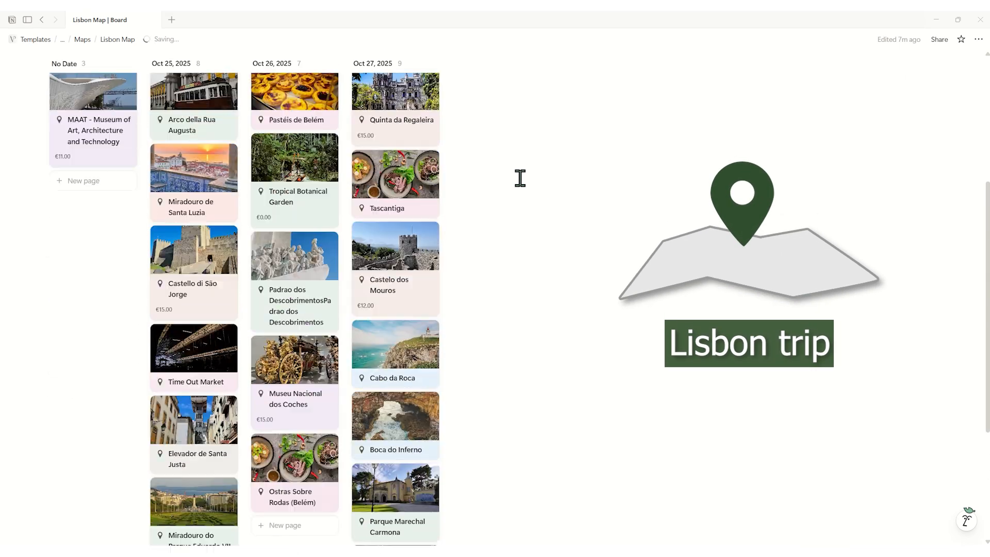
click(199, 101)
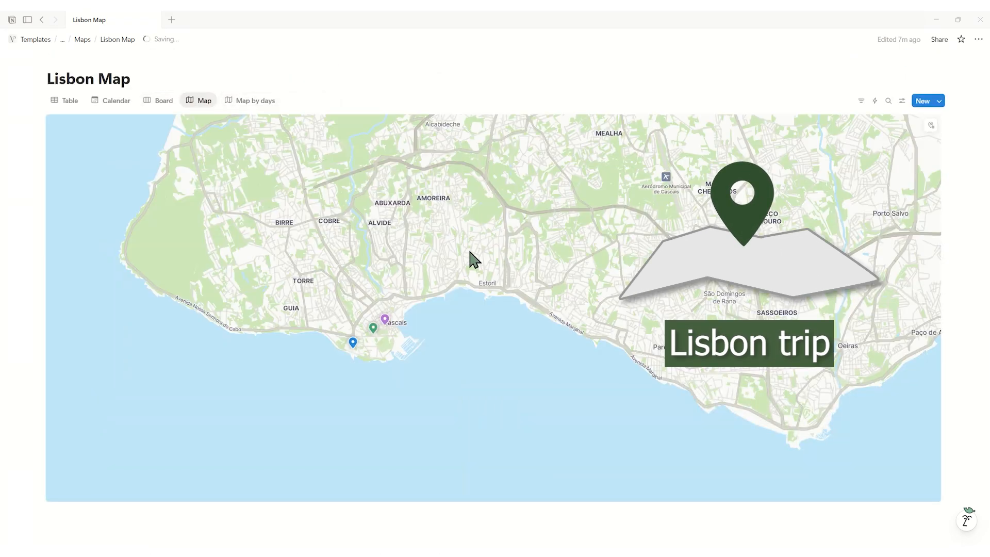
scroll(462, 295, down, 5)
scroll(526, 258, down, 3)
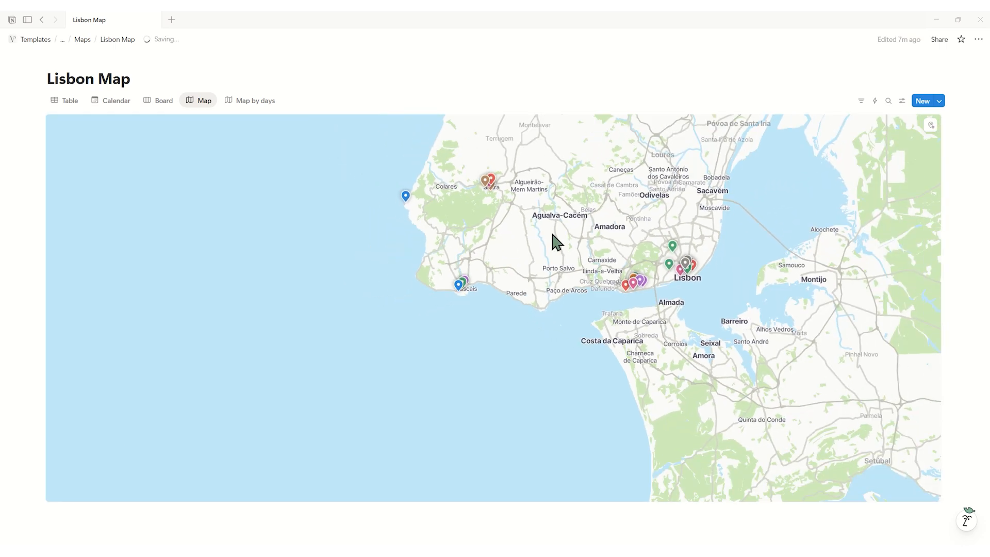
click(250, 101)
scroll(423, 351, down, 2)
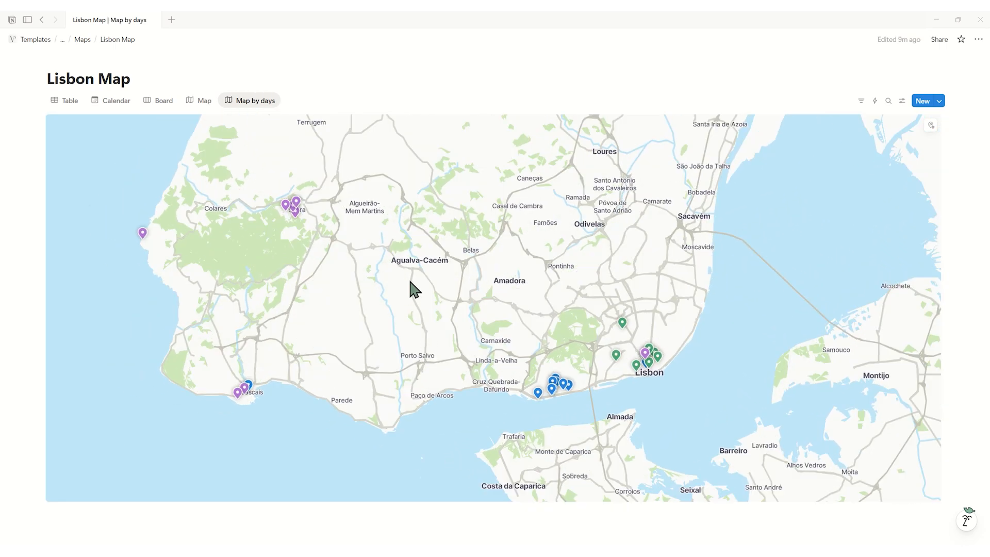
scroll(241, 407, up, 4)
scroll(403, 418, down, 3)
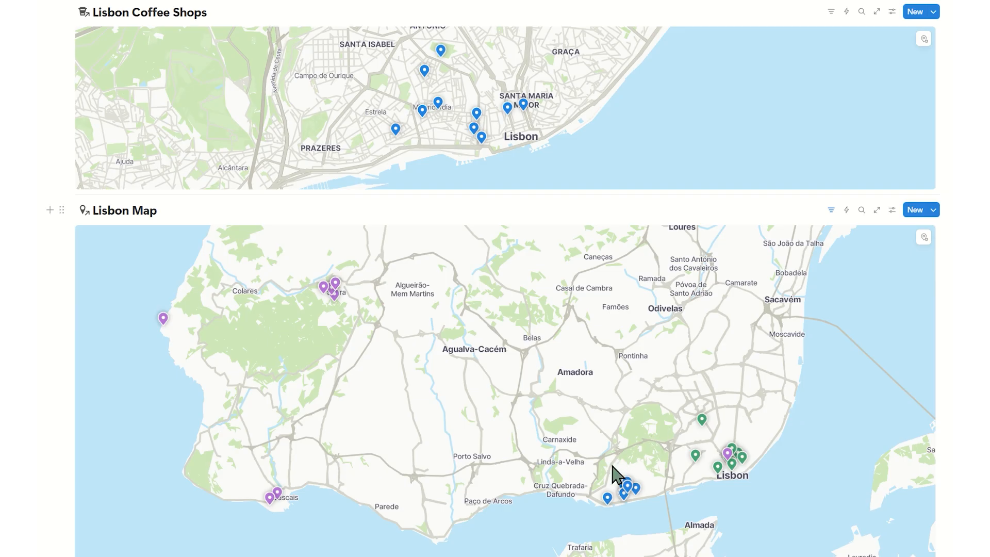
Open the Mosteiro dos Jeronimos page from its pin on the embedded Lisbon Map and close it.
click(628, 483)
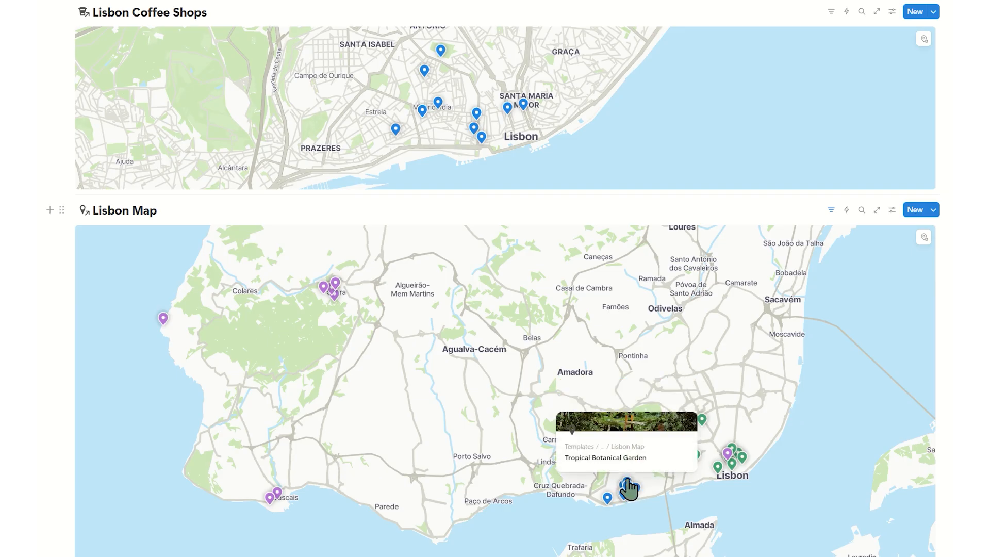
mouse_move(620, 484)
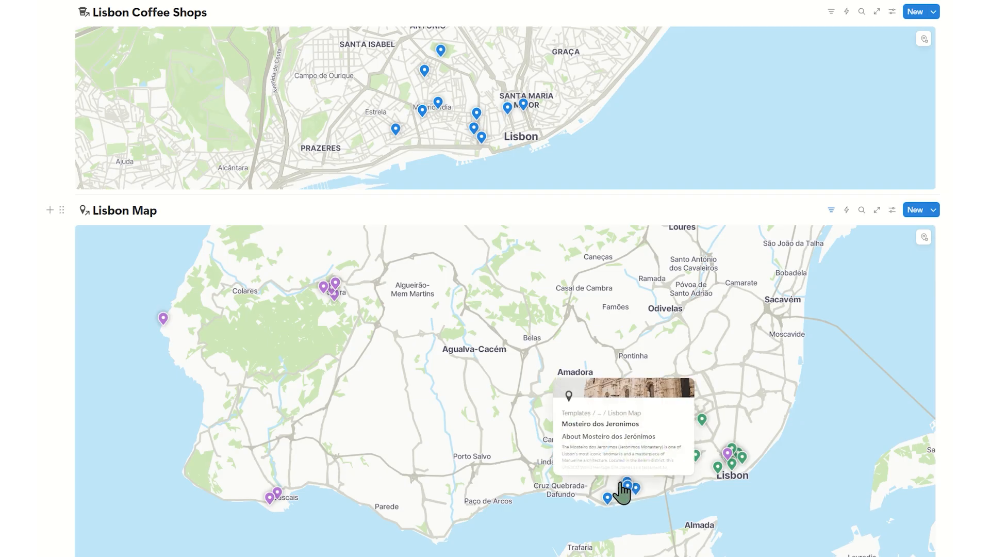
click(620, 483)
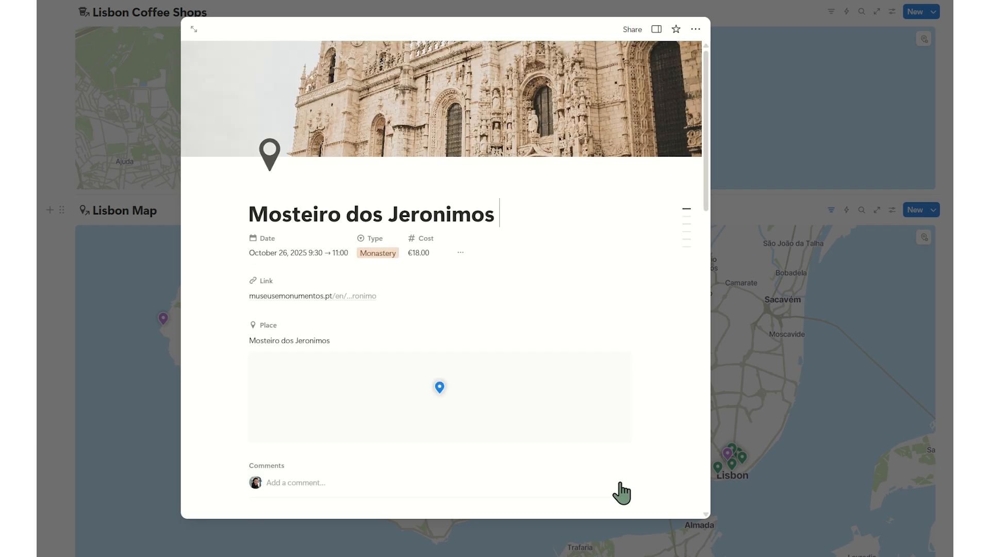
key(Escape)
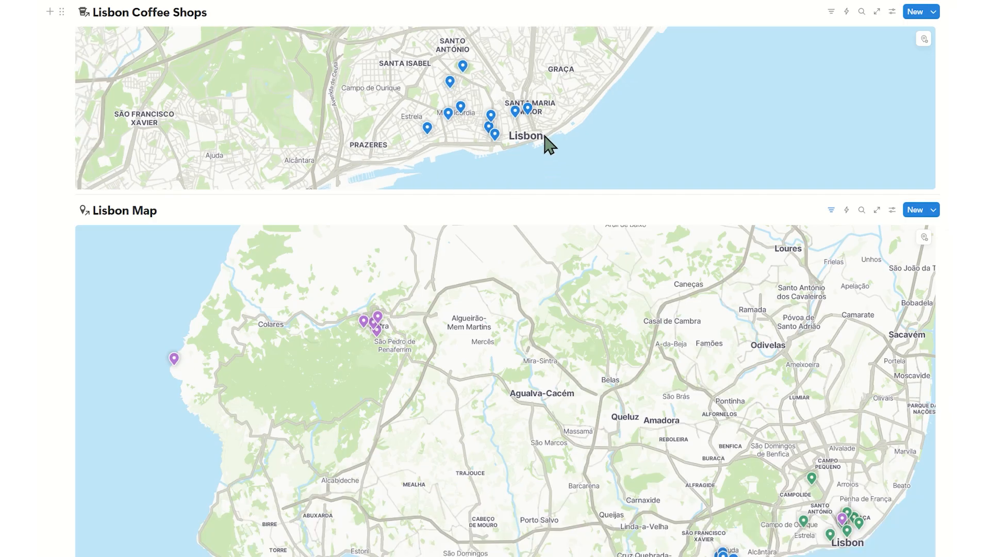
Preview the place pins around Sintra and Lisbon on the embedded Lisbon Map.
scroll(549, 144, up, 2)
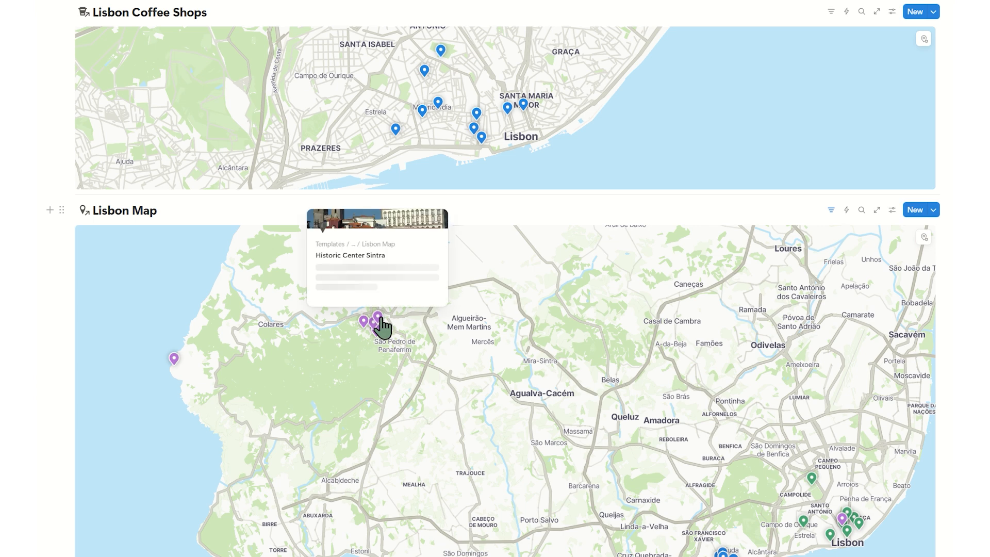
mouse_move(369, 330)
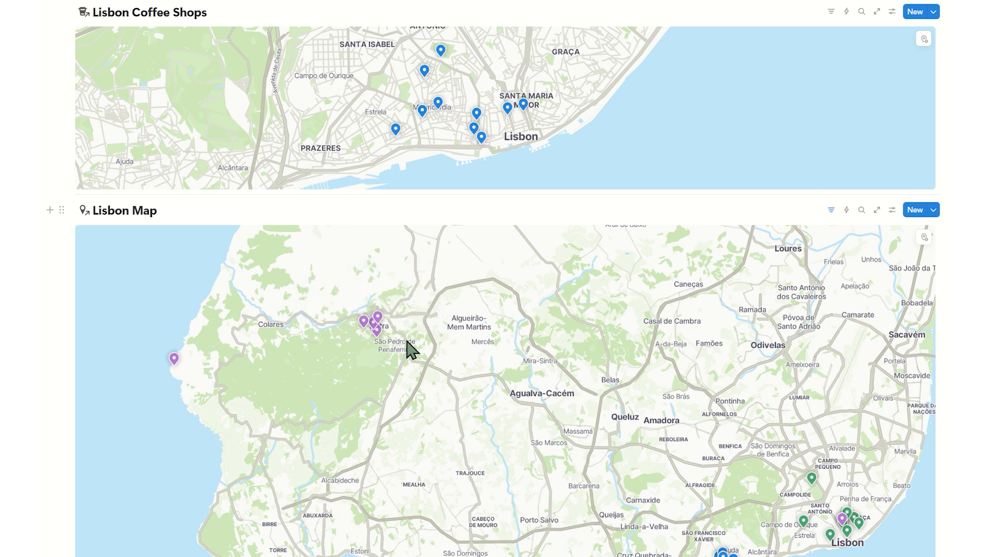
mouse_move(813, 480)
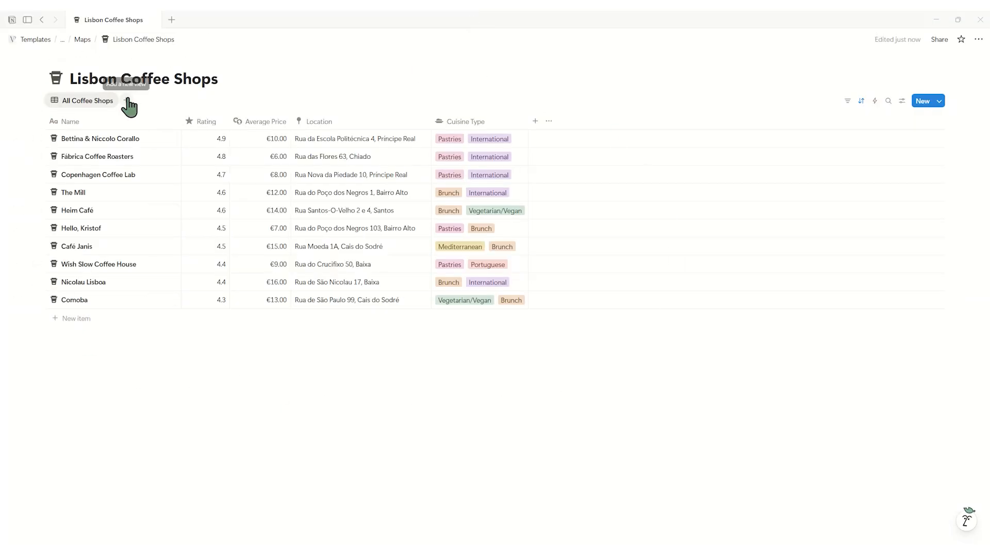
Add a Map view to the Lisbon Coffee Shops database.
click(126, 100)
click(230, 183)
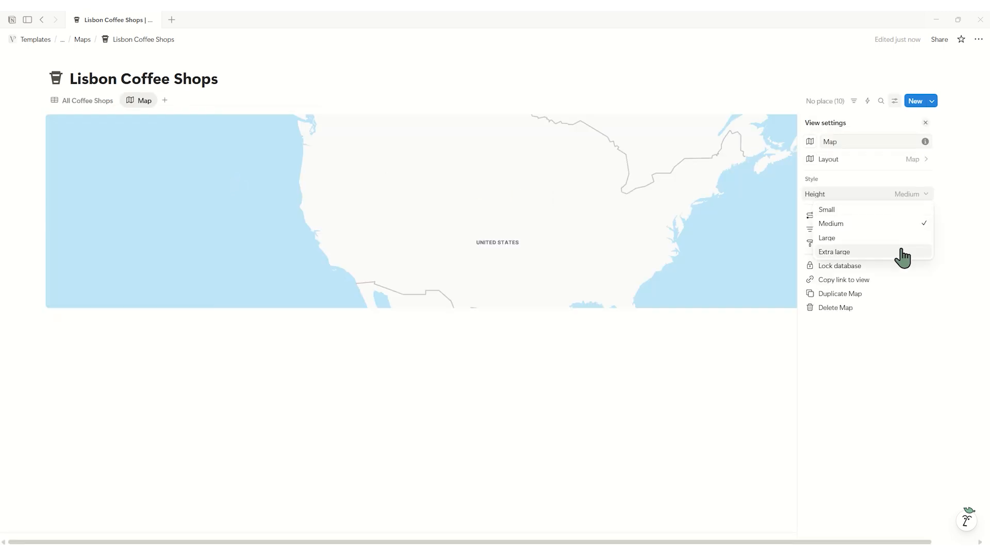
click(901, 252)
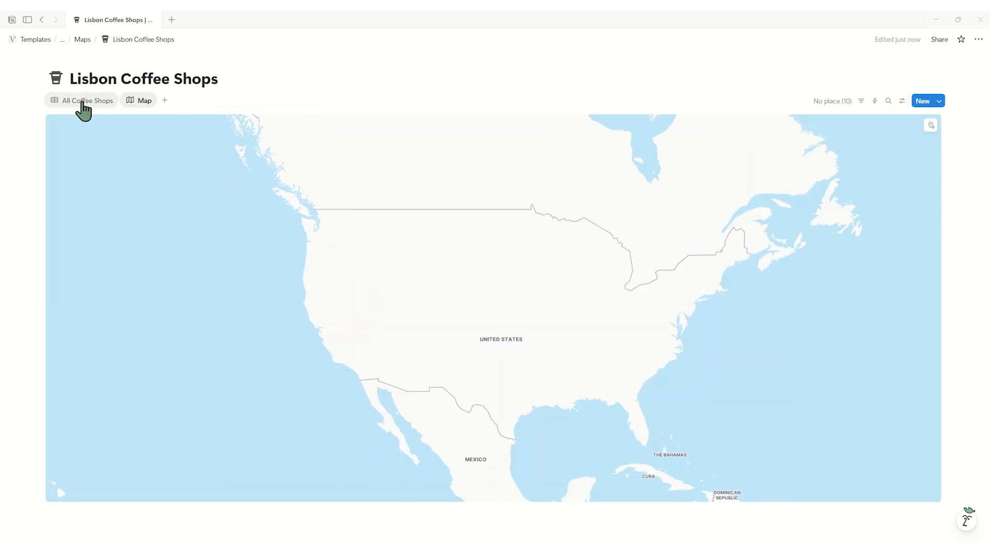
Fill the Place of Bettina & Niccolo Corallo and Fábrica Coffee Roasters from their Location addresses, choosing Mercearia do Chiado for the latter.
click(82, 106)
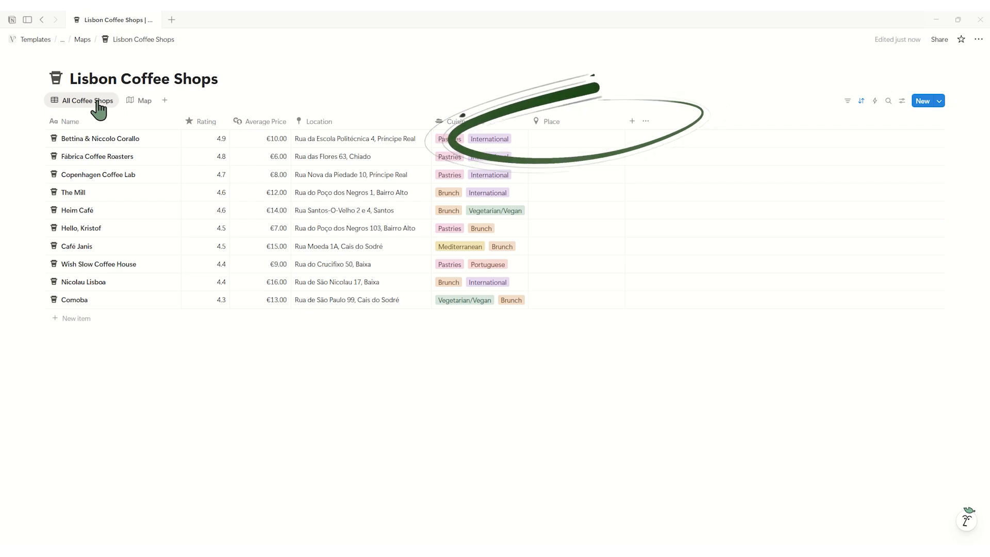
click(422, 138)
click(561, 138)
text(Rua da Escola Politécnica 4, Príncipe Real)
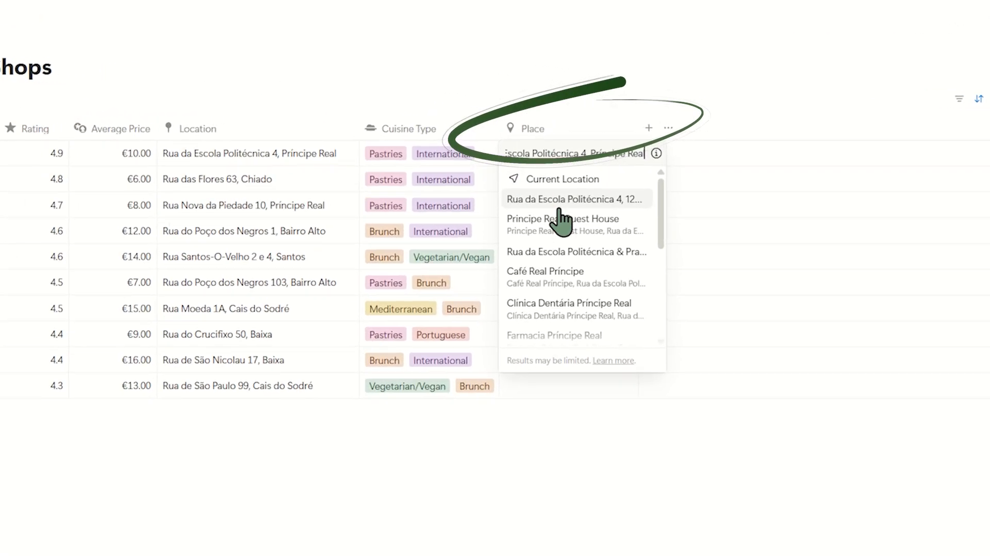
click(569, 173)
click(612, 325)
click(555, 156)
text(Rua das Flores 63, Chiado)
click(634, 273)
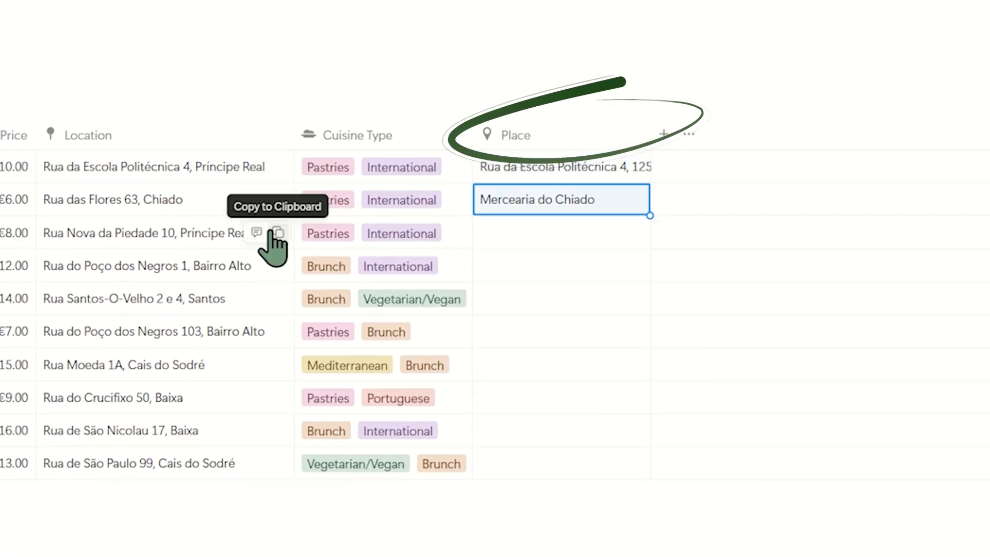
Fill the Place of Copenhagen Coffee Lab and The Mill with the suggestions matching their Location addresses.
click(272, 239)
click(562, 233)
key(ctrl+v)
click(650, 343)
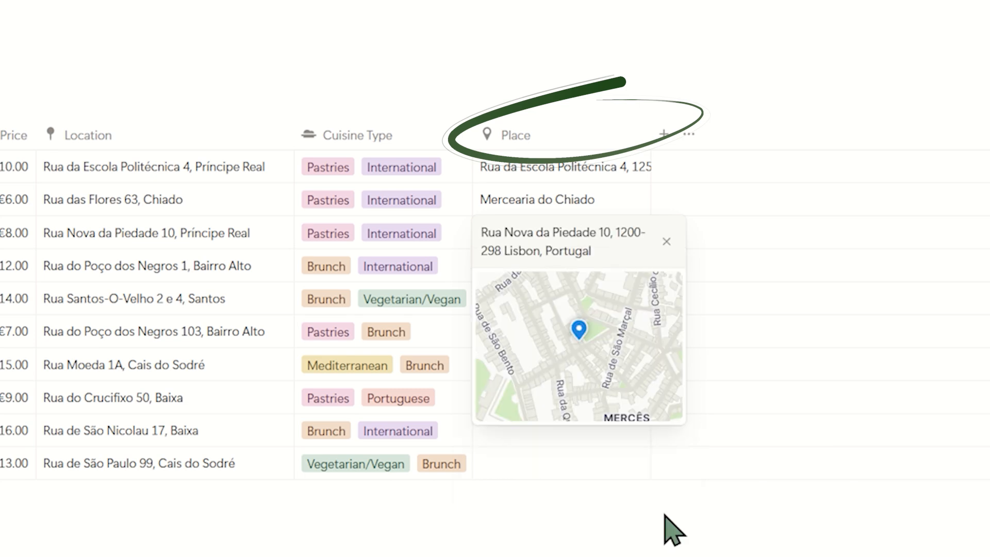
click(667, 530)
click(555, 265)
key(ctrl+v)
click(559, 453)
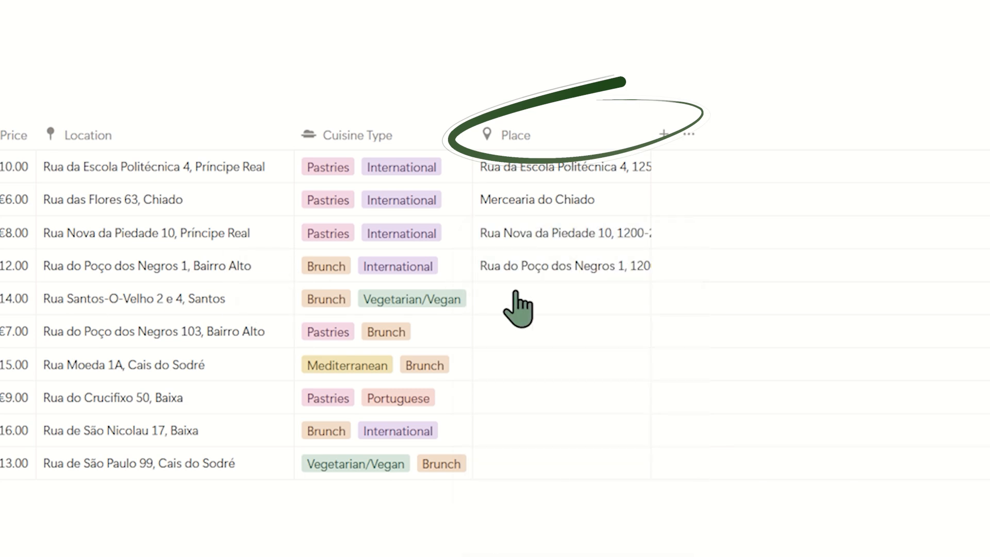
Fill the Place of Heim Café with the street suggestion matching its Location address.
click(555, 298)
key(ctrl+v)
key(ctrl+a)
key(BackSpace)
key(ctrl+v)
click(579, 406)
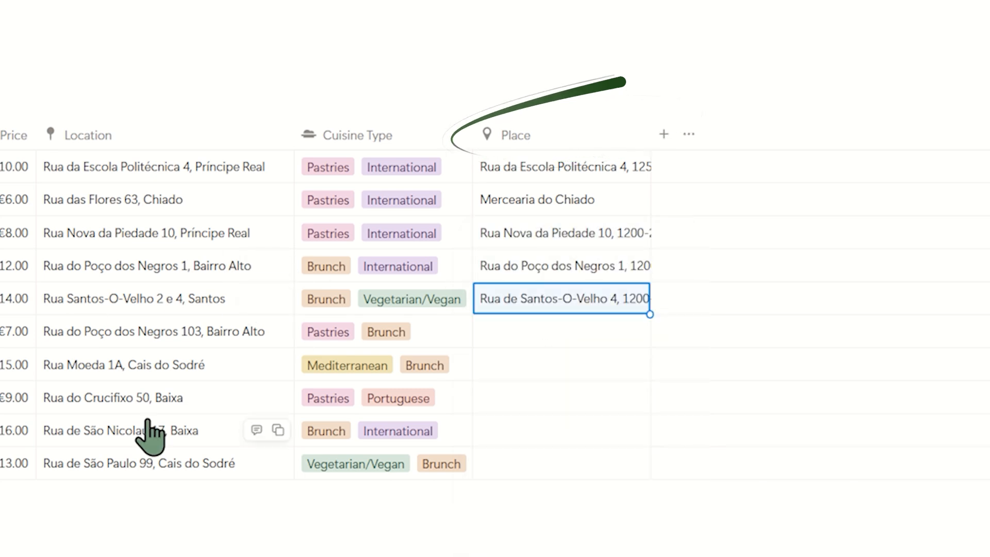
Fill the Place of Hello, Kristof and Café Janis from their Location addresses, choosing Your Home in Palacio do Bairro and Cais do Sodré.
click(575, 332)
key(ctrl+v)
click(582, 486)
click(278, 364)
click(578, 365)
key(ctrl+v)
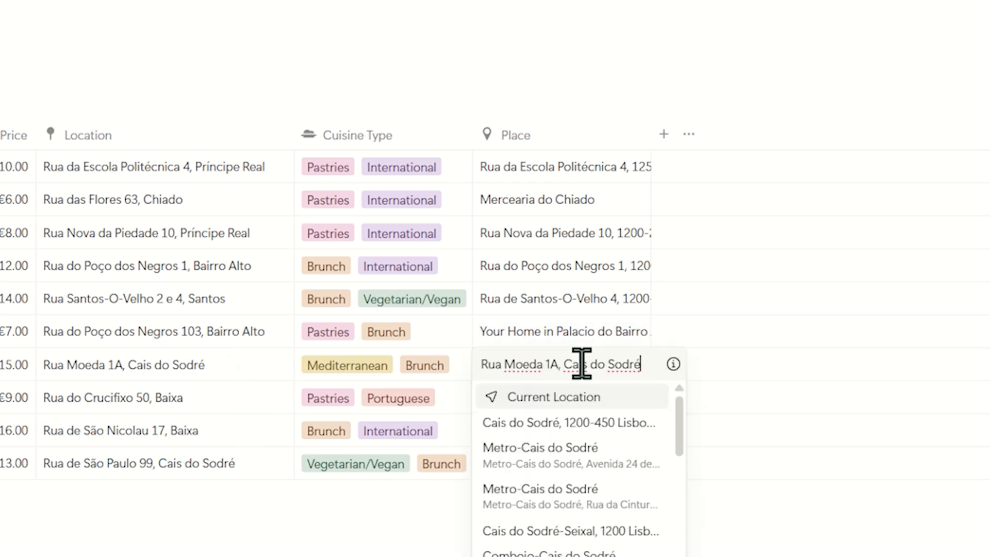
click(581, 422)
Fill the Place of Wish Slow Coffee House and Nicolau Lisboa with the suggestions matching their Location addresses.
click(277, 398)
click(583, 397)
key(ctrl+v)
click(640, 457)
click(531, 430)
key(ctrl+v)
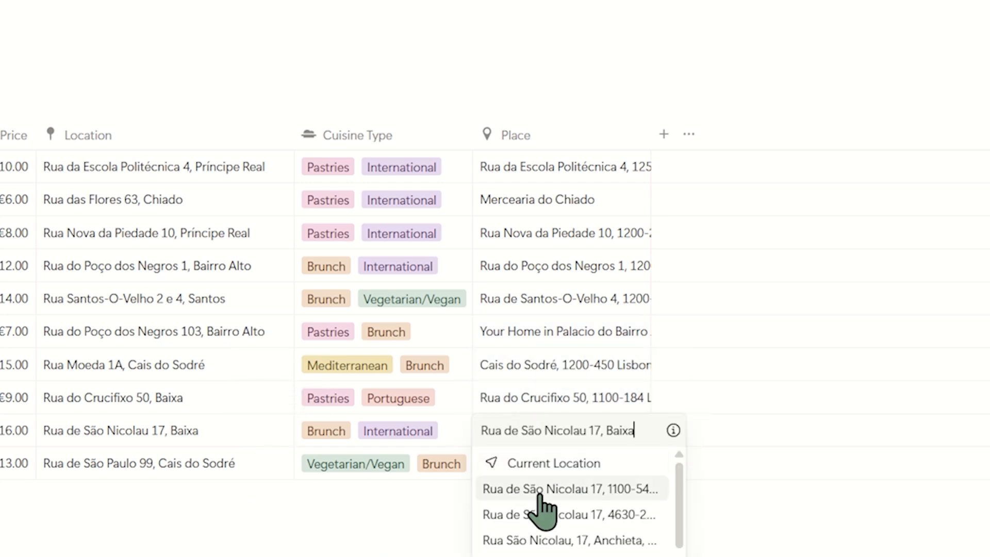
click(534, 487)
Fill the Place of Comoba by looking up its Location address.
click(557, 463)
key(ctrl+v)
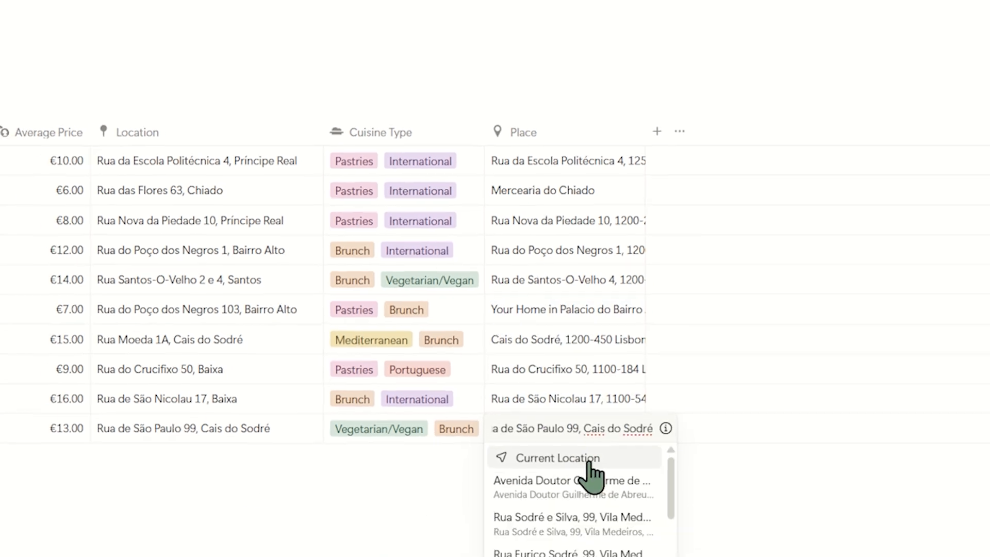
click(576, 508)
click(490, 376)
Examine the coffee shop pins around central Lisbon in the database's Map view.
click(103, 100)
scroll(411, 252, down, 5)
scroll(611, 281, up, 20)
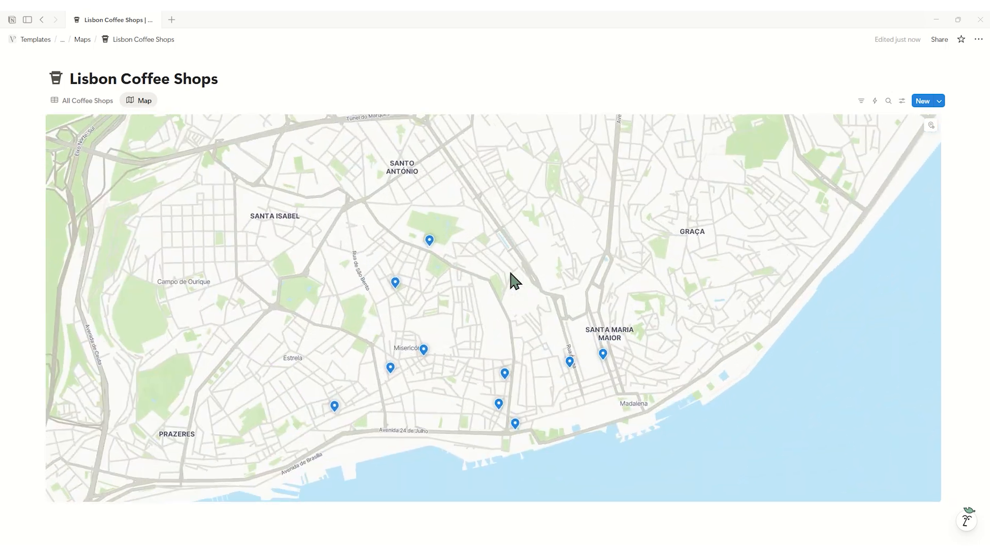
scroll(510, 274, down, 3)
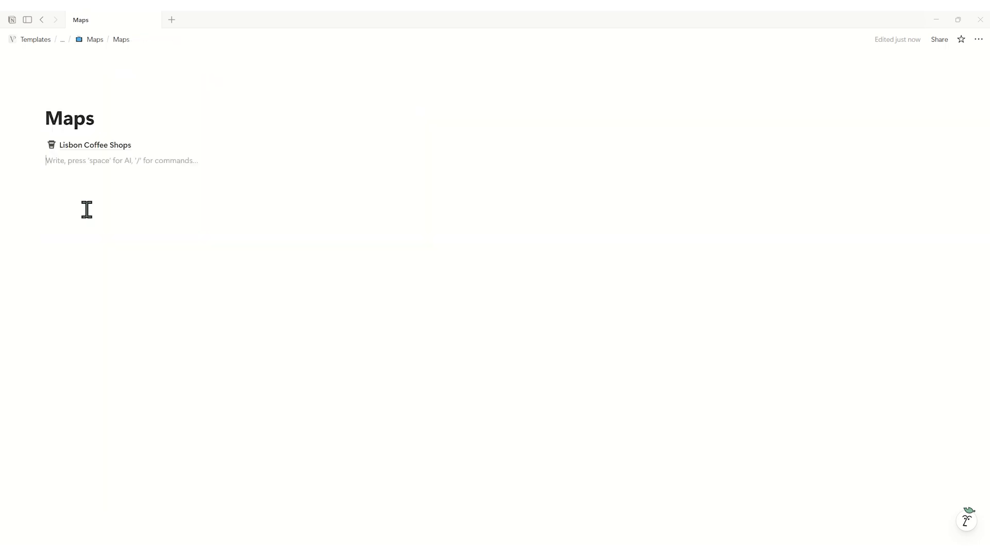
Insert a map view block on the Maps page, linked to the existing Lisbon Coffee Shops data source.
key(Return)
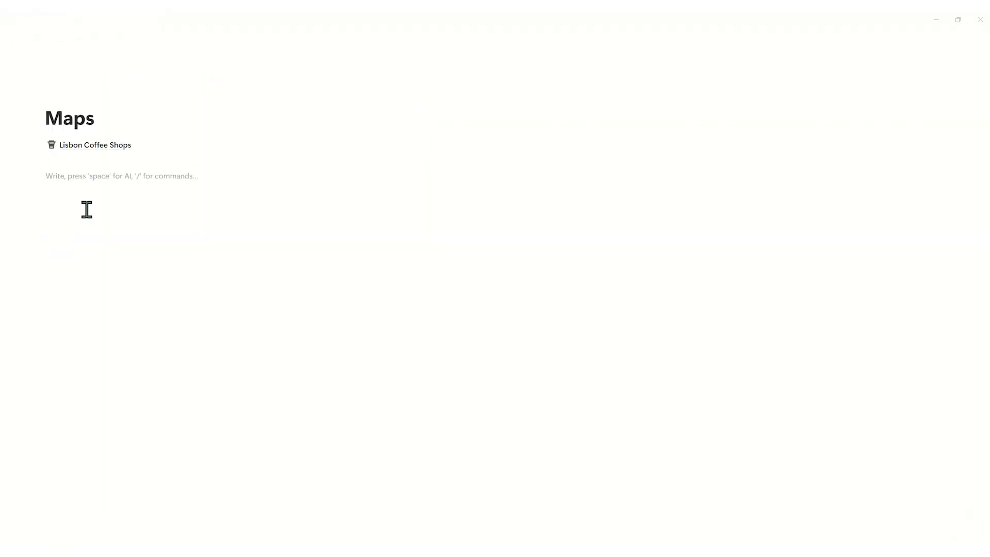
text(/map)
click(151, 211)
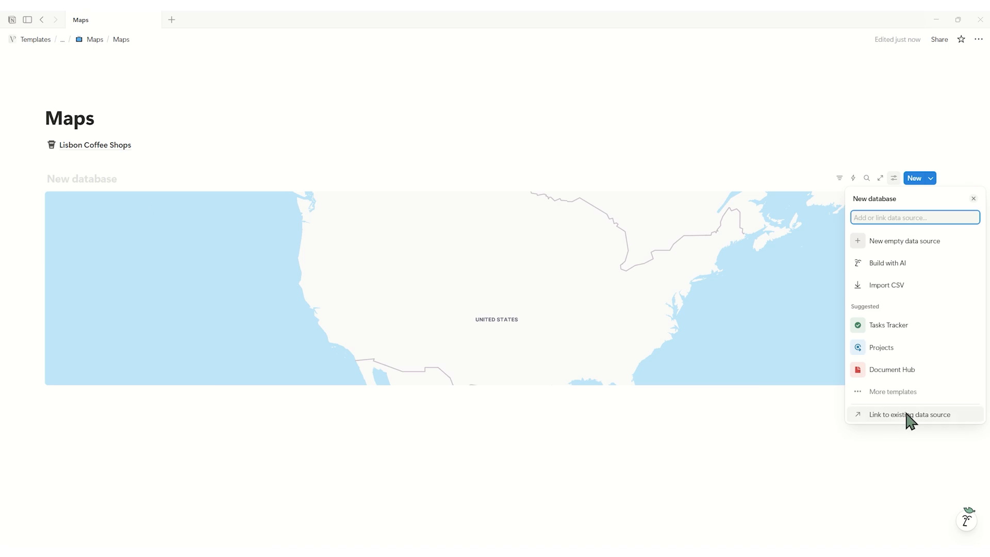
click(906, 414)
click(893, 253)
click(624, 178)
scroll(490, 316, down, 2)
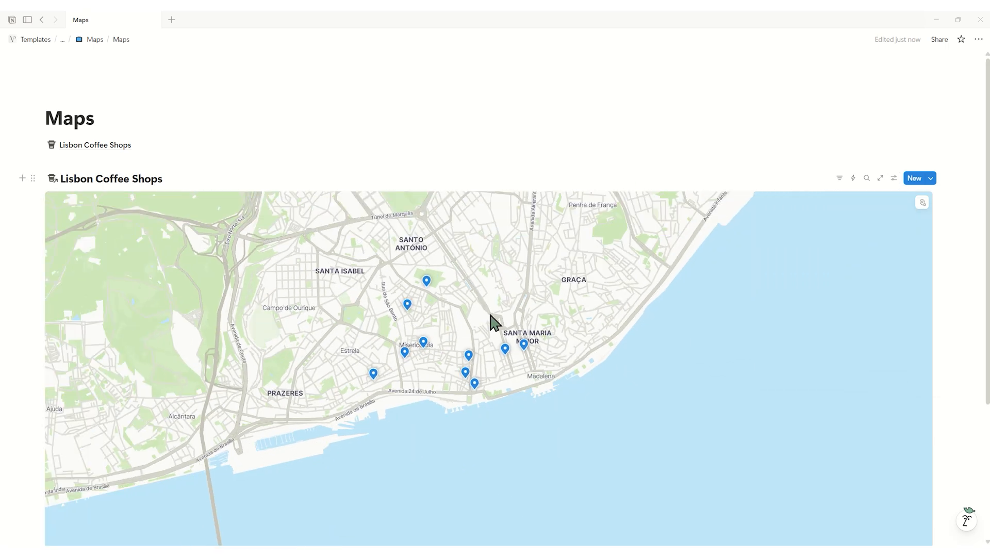
scroll(488, 316, up, 5)
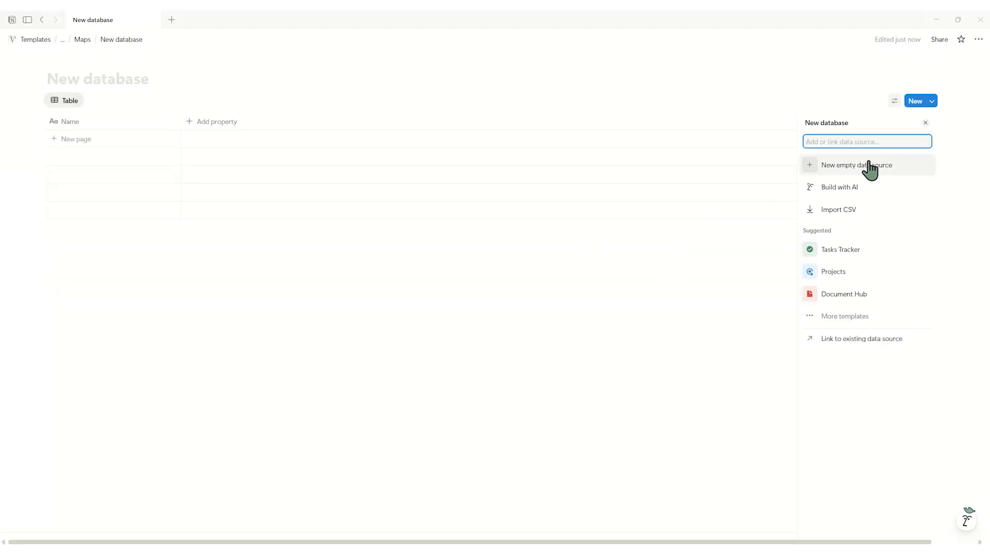
Create an empty data source titled Lisbon Map and rename its Name property to Place name.
click(871, 169)
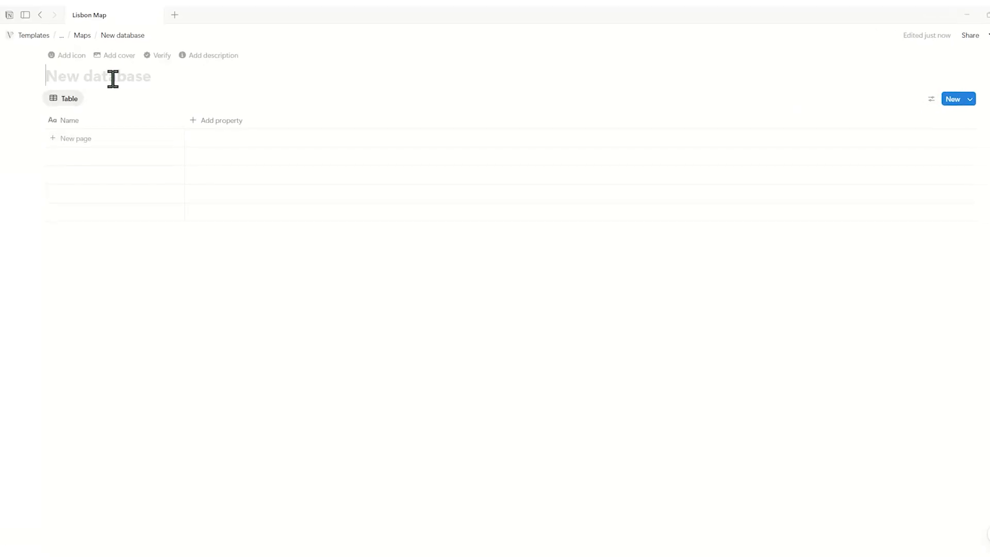
text(Lisbon Map)
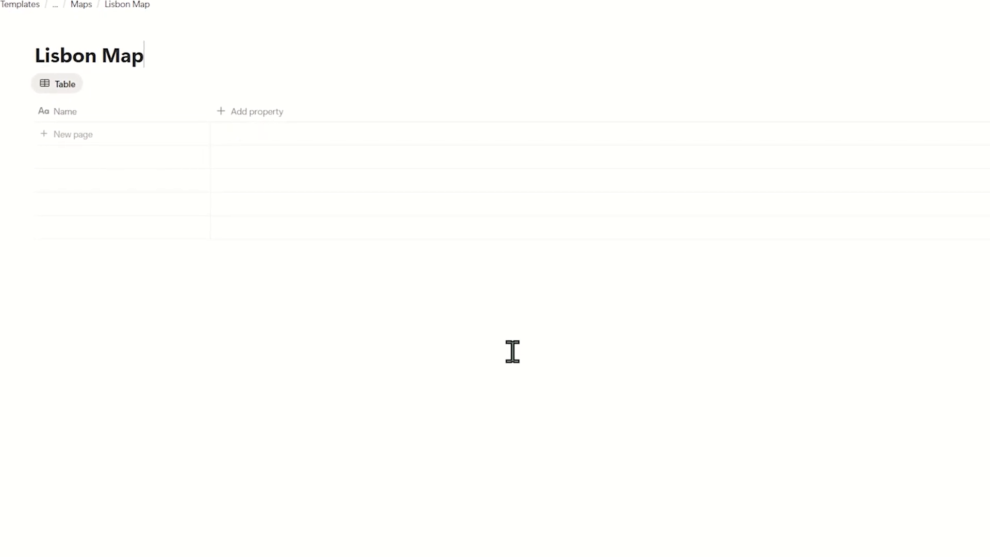
click(119, 112)
text(Place name)
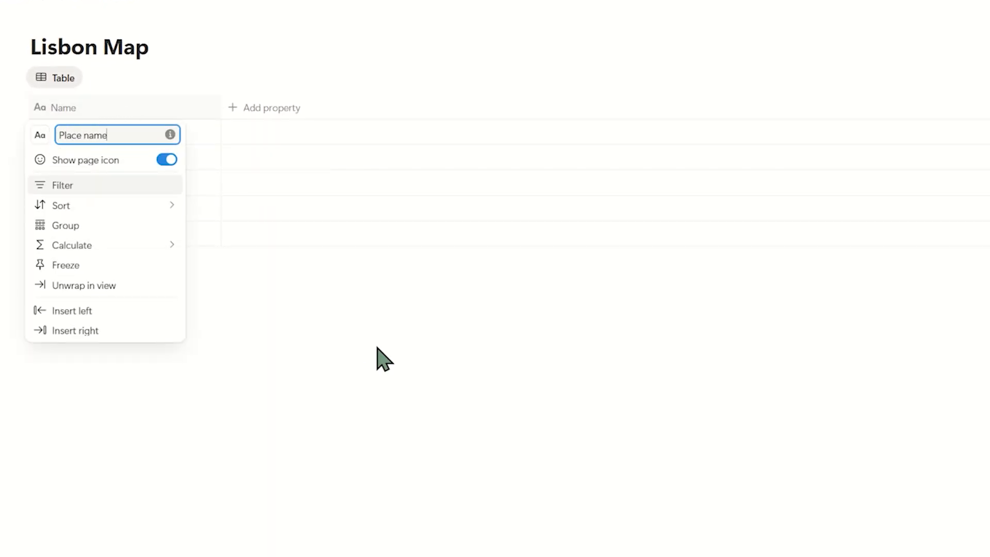
click(383, 355)
Add a Select property named Type to the Lisbon Map table.
click(271, 108)
click(256, 206)
text(Type)
Add the Type options Attraction, Café, Restaurant, Viewpoint, Beach, Museum, Church, Monastery, Transportation, Castle and Park.
click(294, 160)
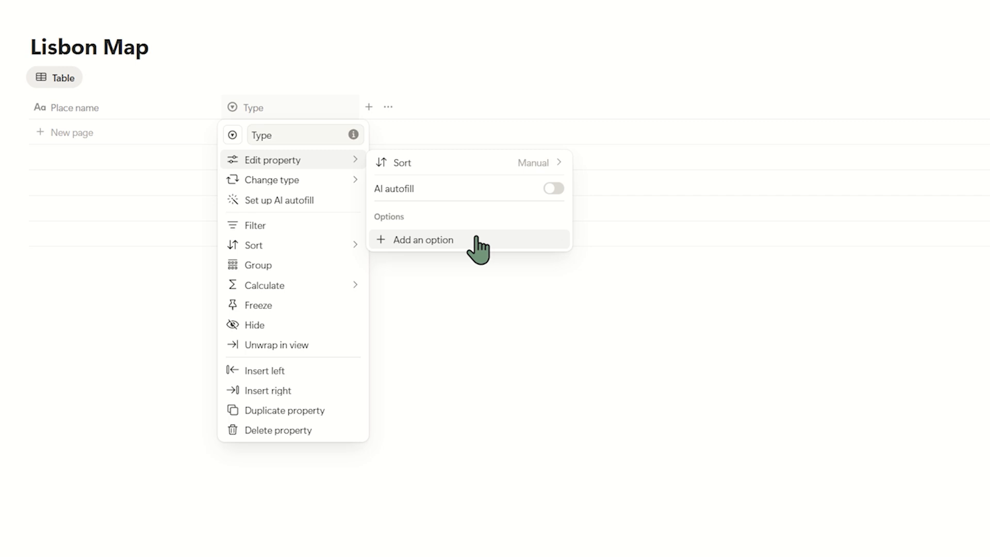
click(476, 238)
text(Attraction Café)
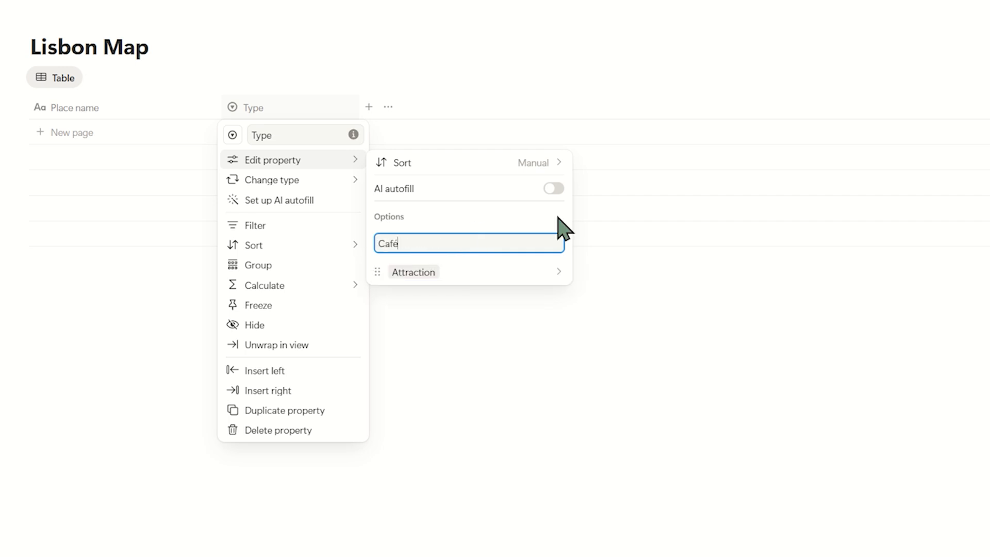
text( Restaurant Viewpoint Beach Museum Church Monastery Transportation Castle )
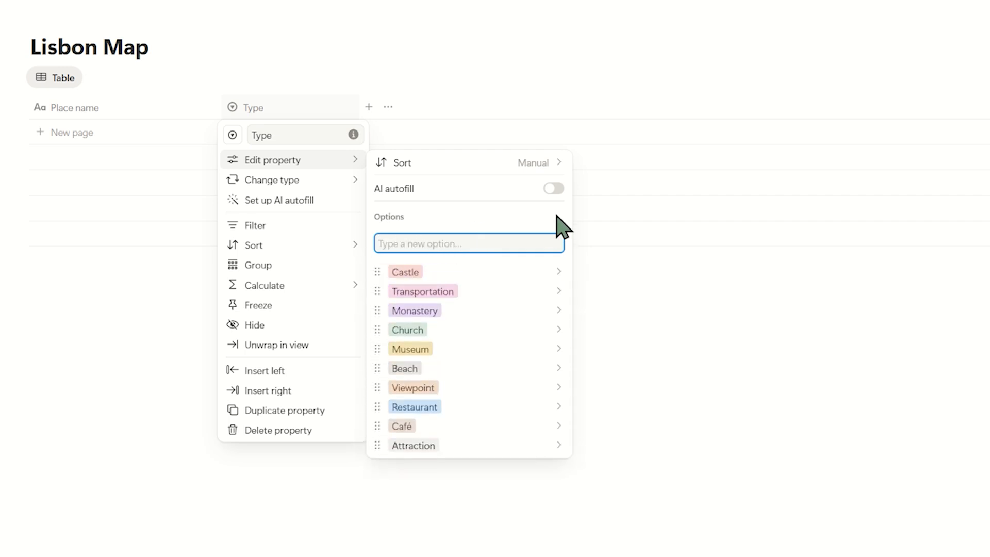
text(Park)
Set the colour of the Park option to green and the Castle option to brown.
click(488, 270)
click(487, 445)
click(482, 201)
click(490, 259)
click(490, 404)
click(491, 242)
Set the colour of the Transportation option to gray and the Monastery option to orange.
click(488, 278)
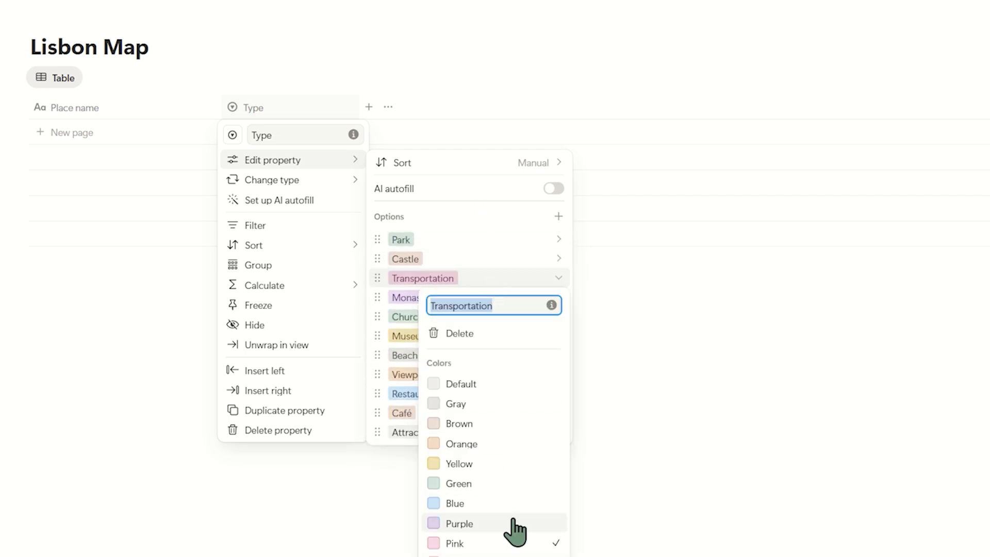
click(490, 404)
click(487, 299)
click(488, 463)
Set the colour of the Church option to yellow and the Museum option to blue.
click(483, 317)
click(485, 502)
click(483, 335)
click(487, 555)
click(469, 298)
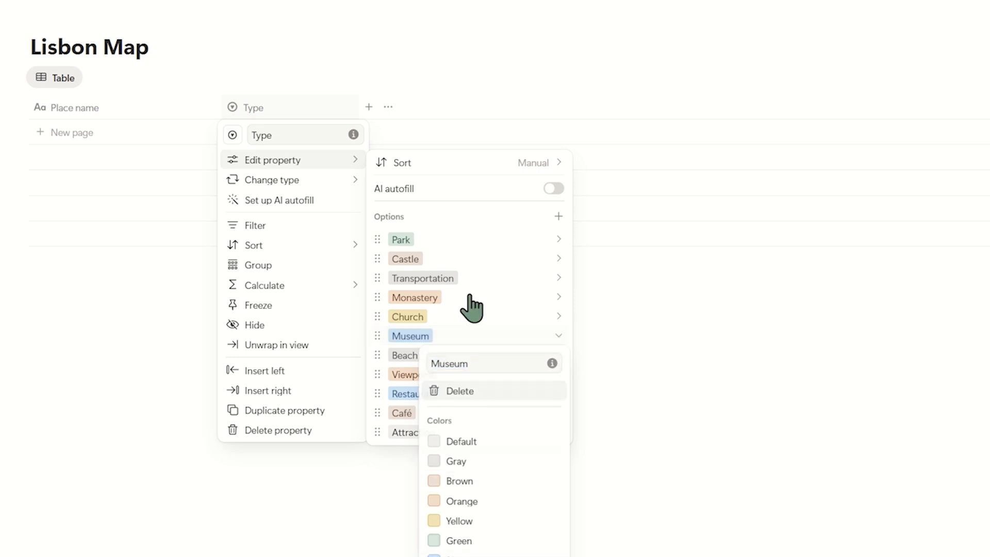
Set the colour of the Beach option to blue and the Museum option to purple.
click(478, 355)
click(490, 556)
click(476, 348)
click(479, 337)
click(490, 556)
Set the colour of the Viewpoint option to red and the Restaurant option to pink.
click(487, 375)
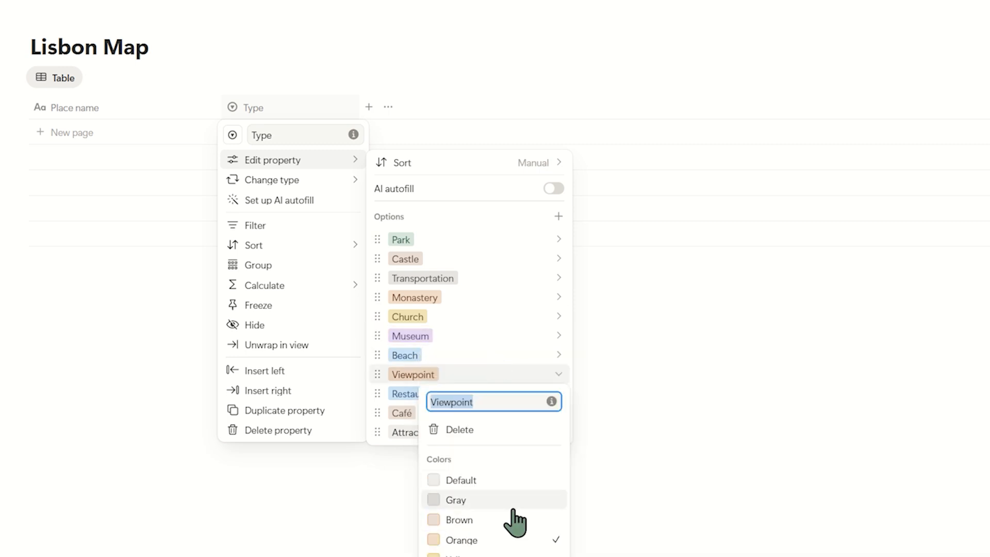
click(495, 556)
click(498, 393)
click(497, 556)
Set the colour of the Café option to pink and the Attraction option to green.
click(495, 400)
click(495, 413)
click(501, 371)
click(504, 429)
click(503, 433)
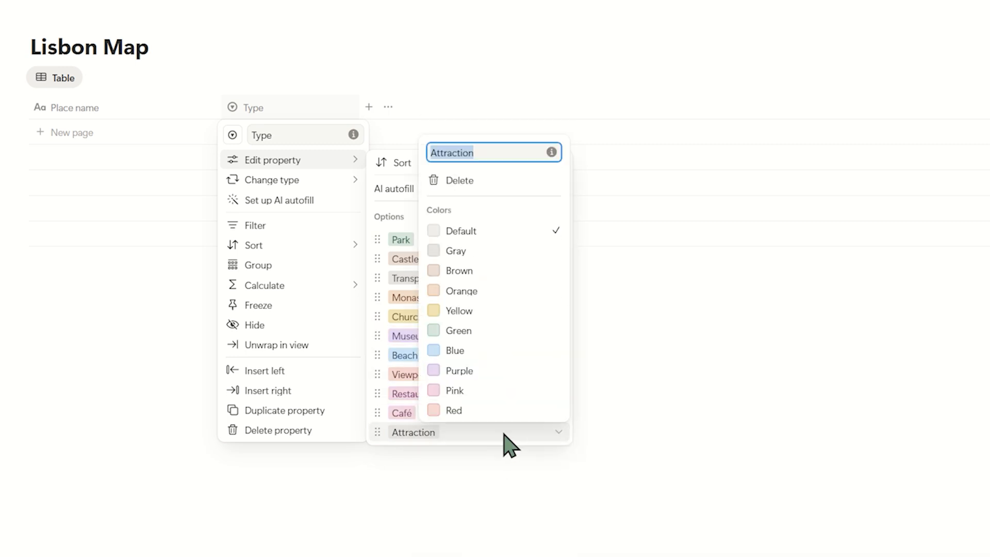
click(521, 330)
click(567, 466)
click(612, 488)
Add a Date property and a Place property to the Lisbon Map database.
click(368, 108)
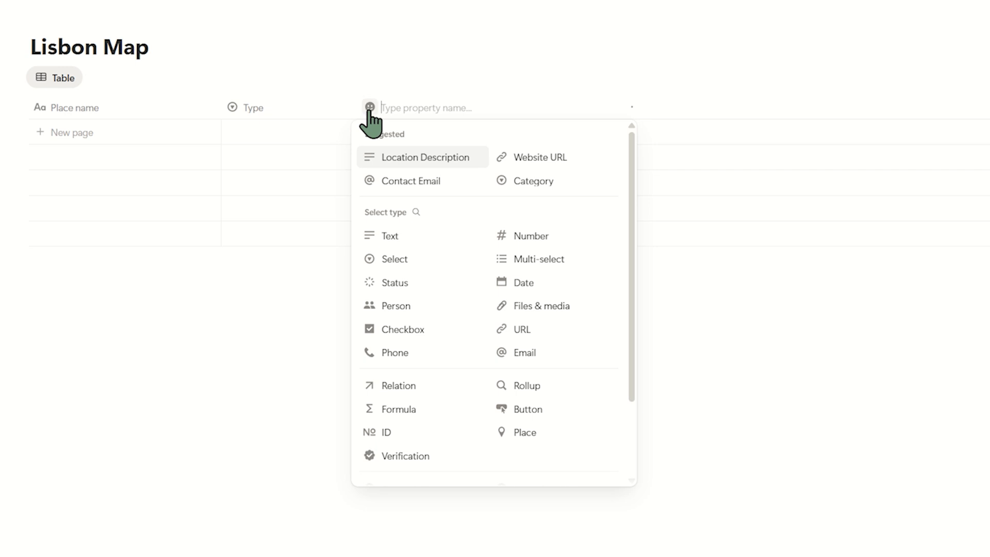
click(541, 284)
click(507, 110)
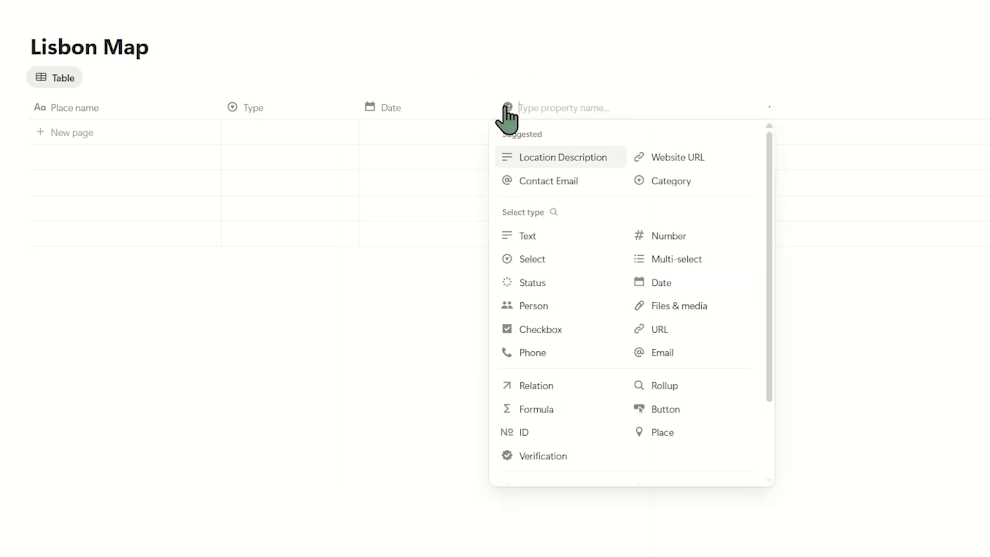
click(691, 435)
Add a number property named Cost and set its number format to Euro (EUR).
click(645, 108)
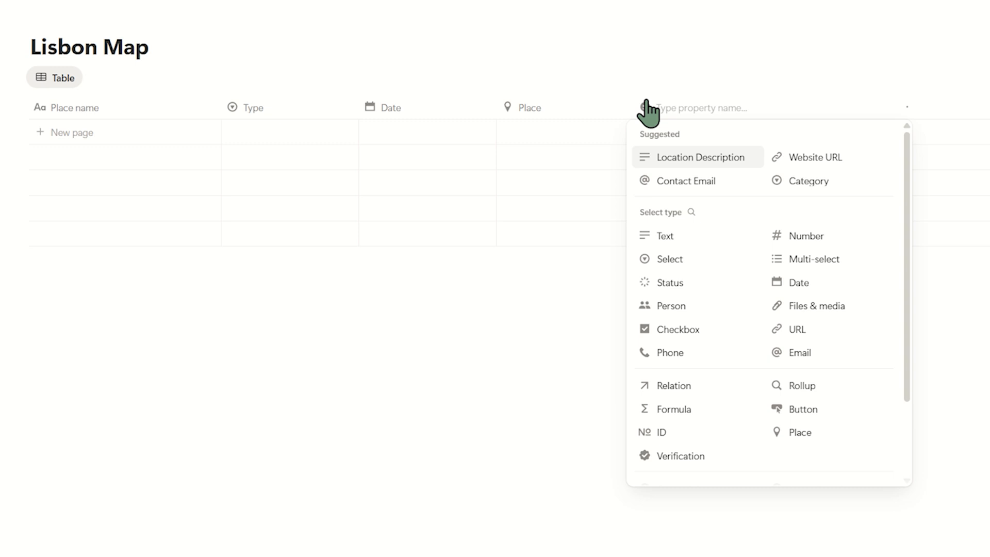
click(797, 235)
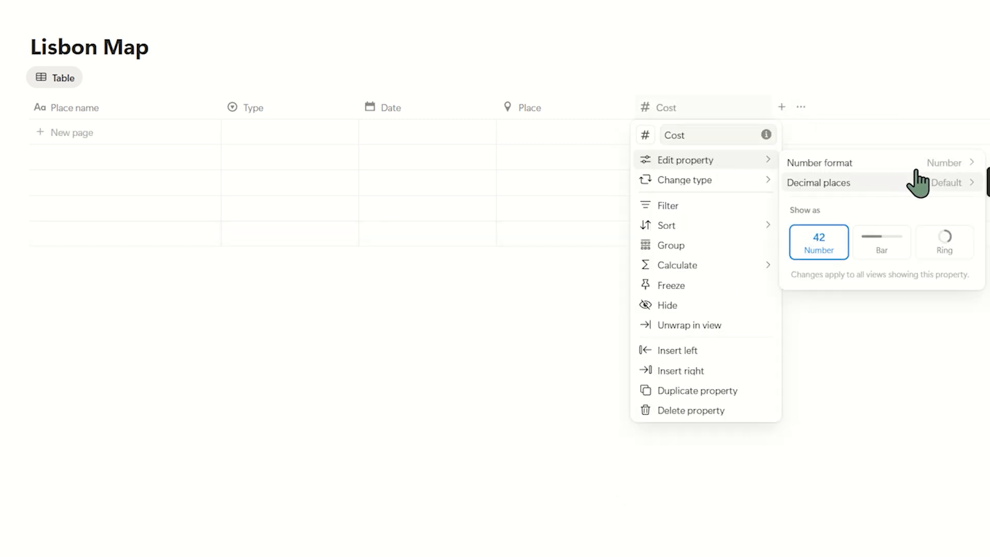
click(917, 164)
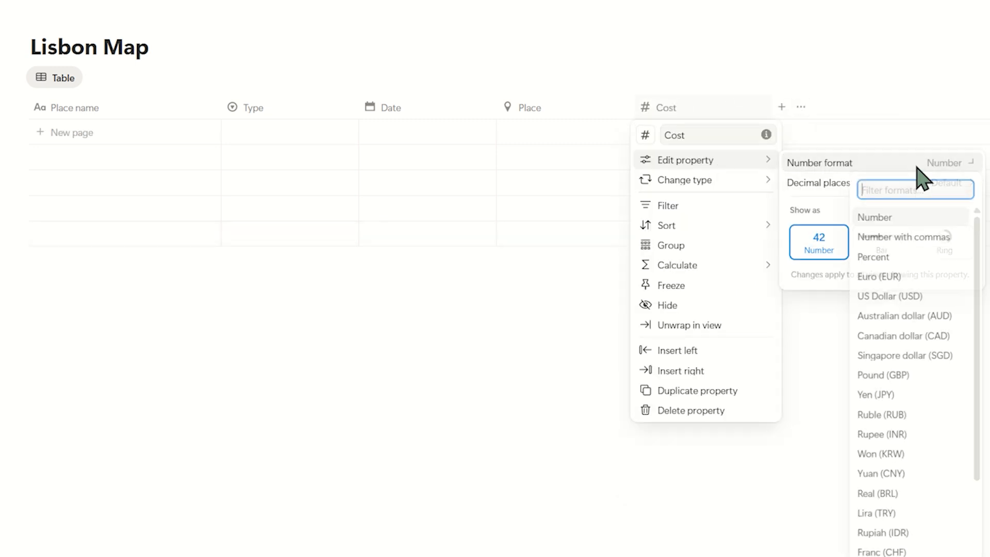
click(919, 279)
click(972, 328)
Add a URL property and name it Link.
click(781, 106)
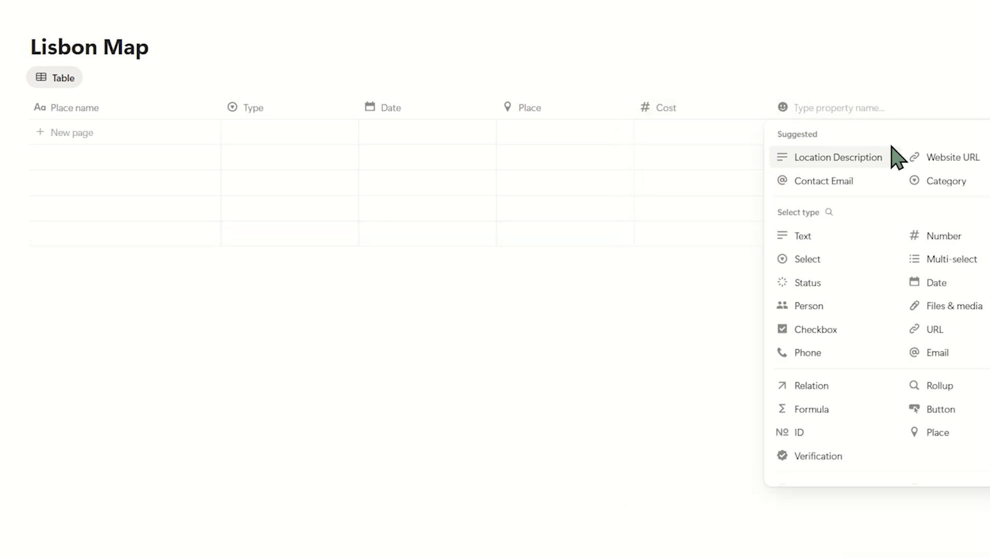
click(912, 328)
click(864, 111)
text(Link)
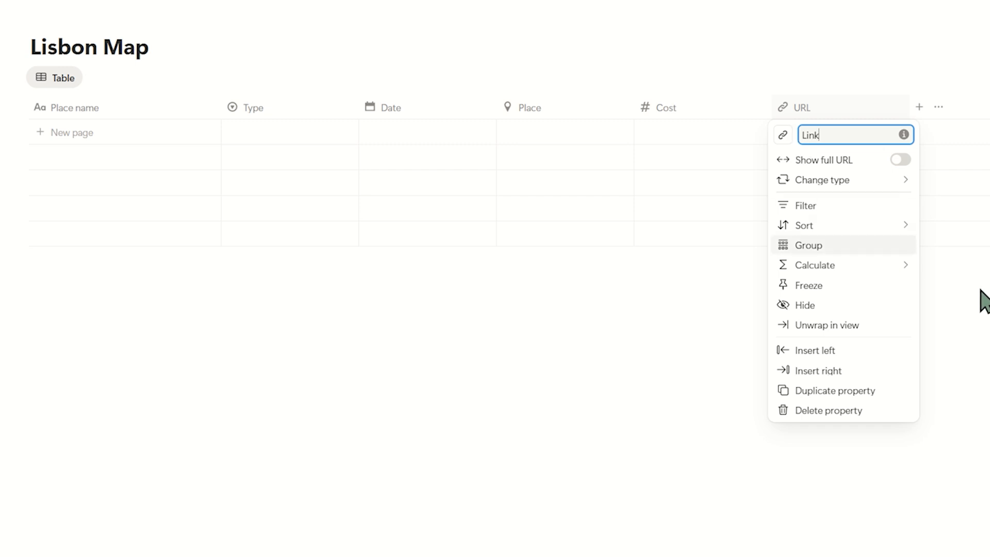
click(979, 292)
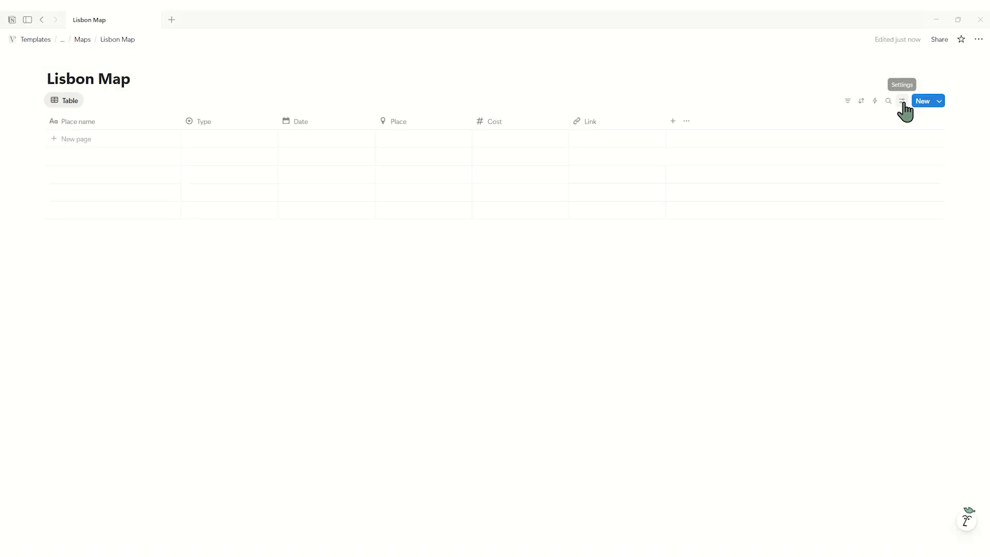
Customize the database's page layout by pinning the Date, Type and Cost properties to the heading.
click(902, 102)
click(871, 324)
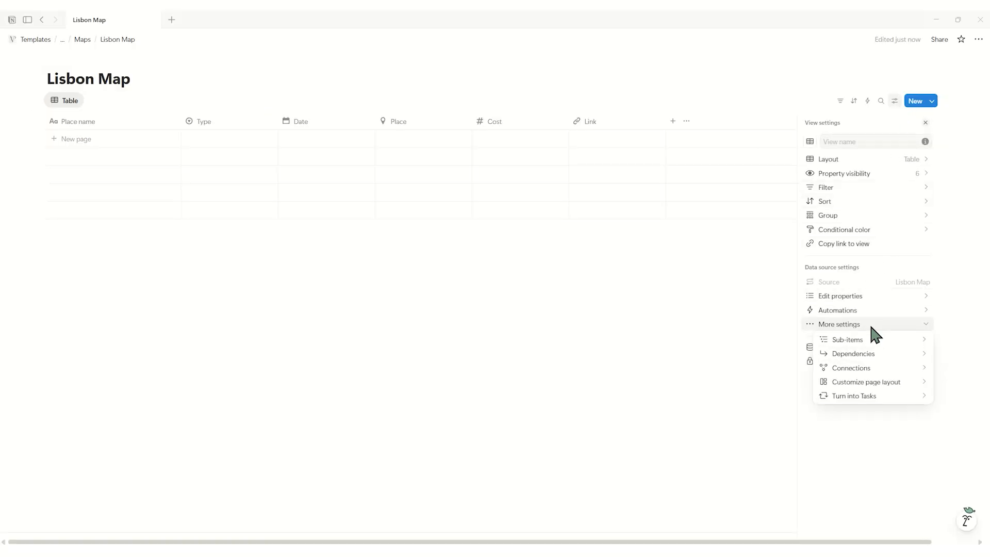
click(878, 383)
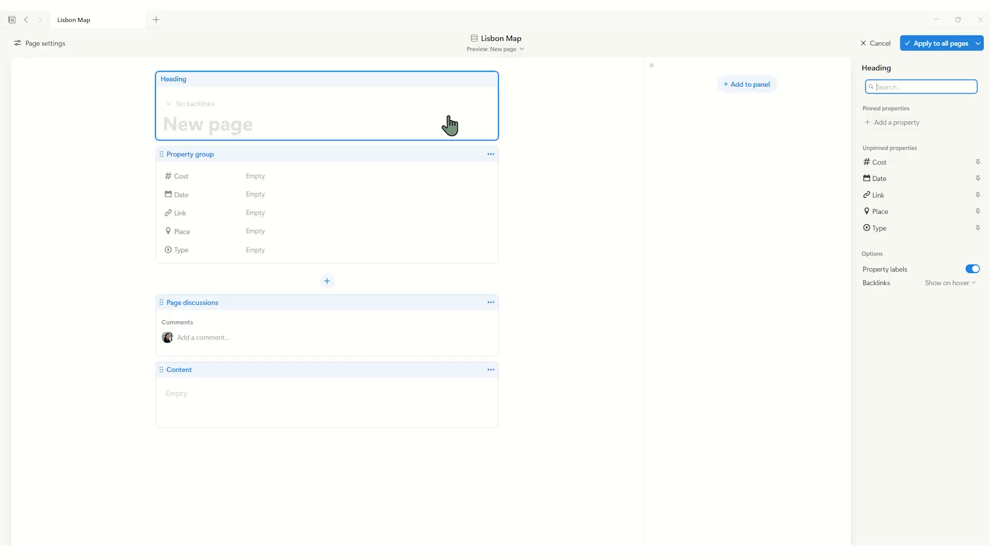
click(977, 178)
click(978, 228)
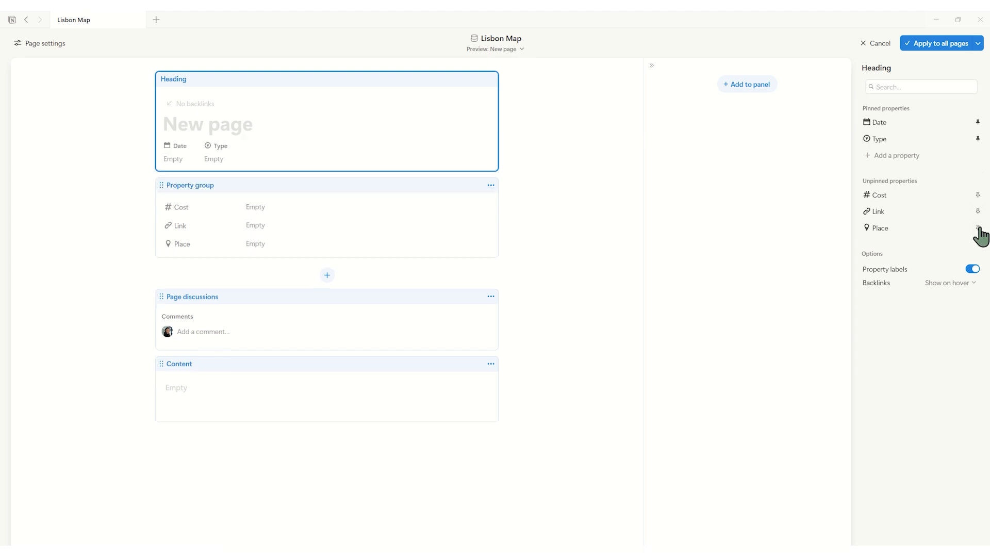
click(978, 195)
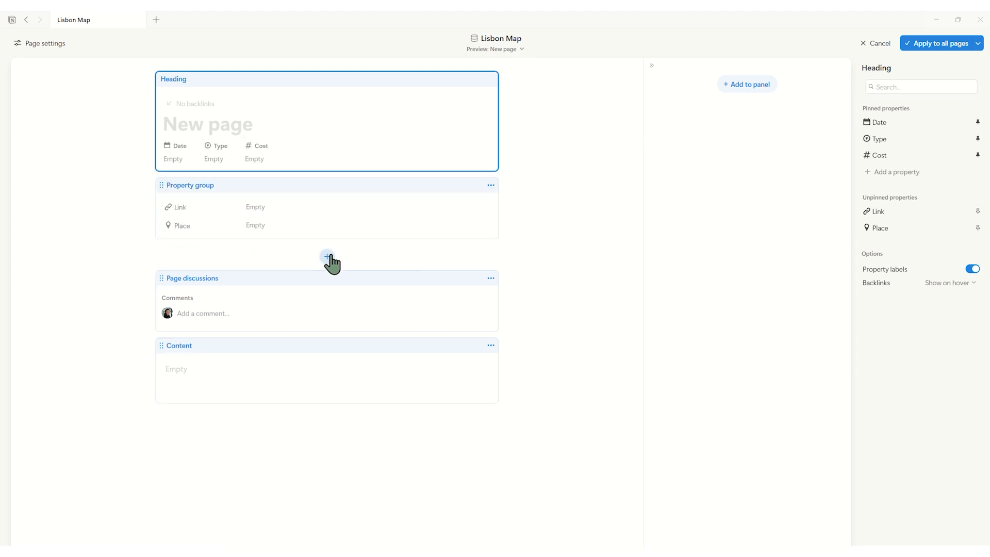
Add Place and Link as separate sections below the property group in the page layout.
click(328, 257)
click(884, 201)
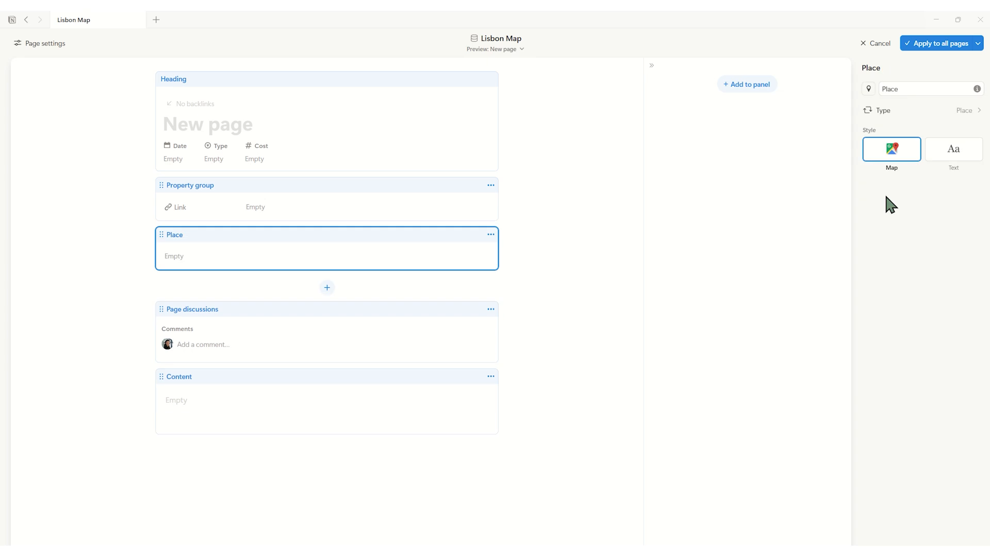
click(327, 287)
click(914, 197)
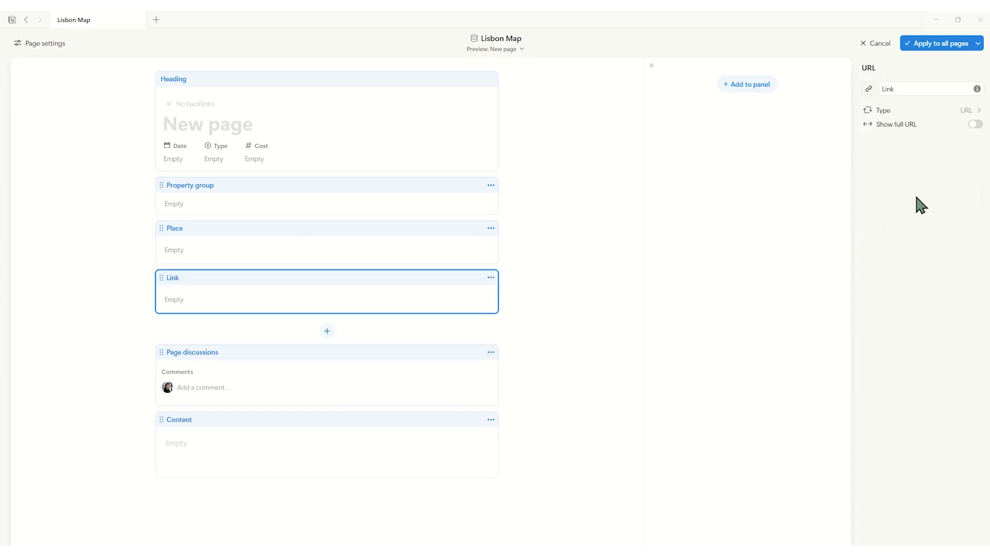
Move the Link section directly below the heading and the property group into the side panel, applying the layout to all pages.
click(338, 190)
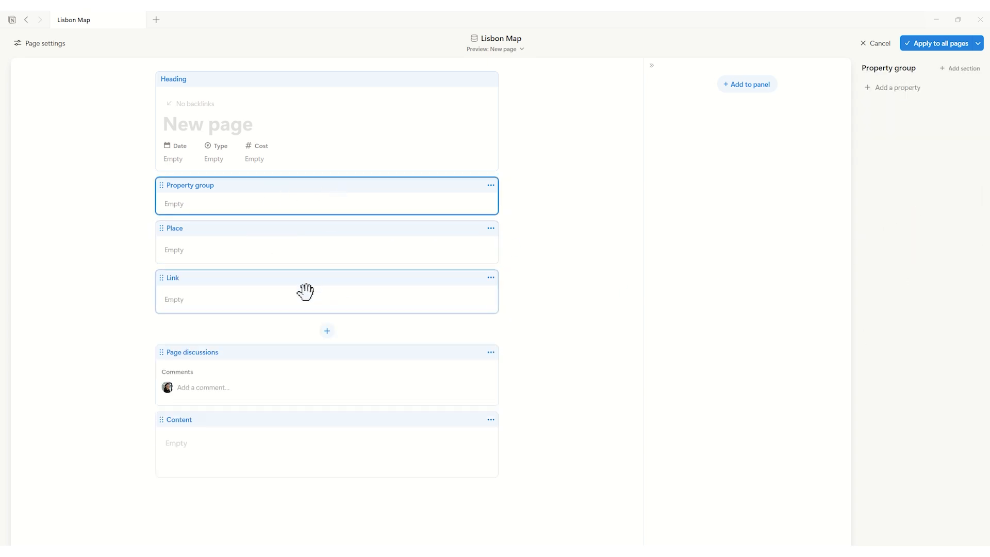
drag(305, 289, 316, 214)
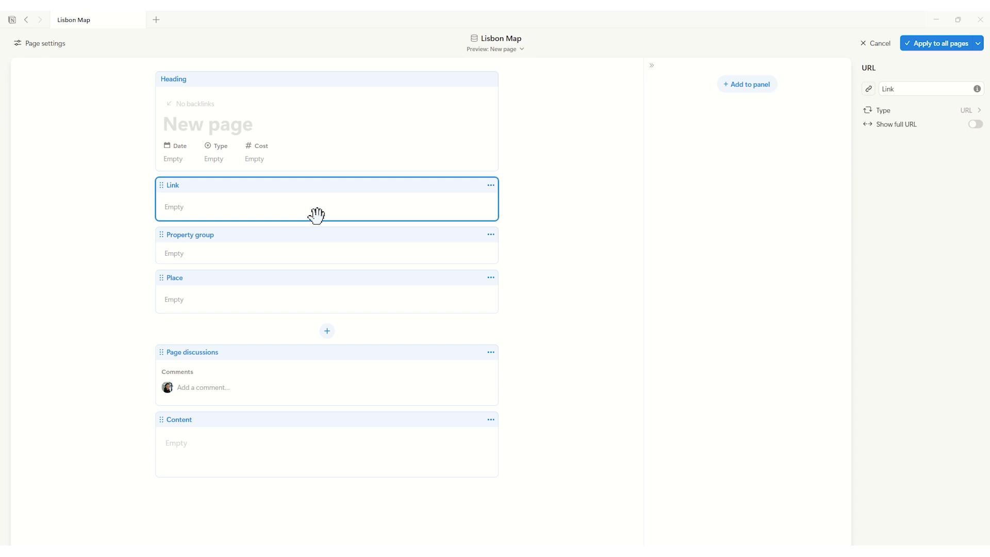
click(335, 234)
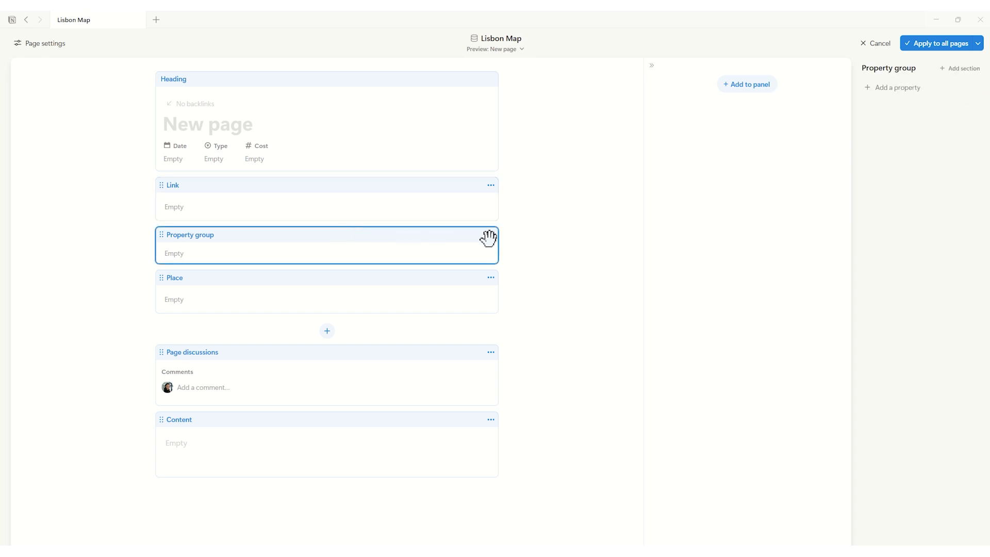
drag(488, 238, 722, 196)
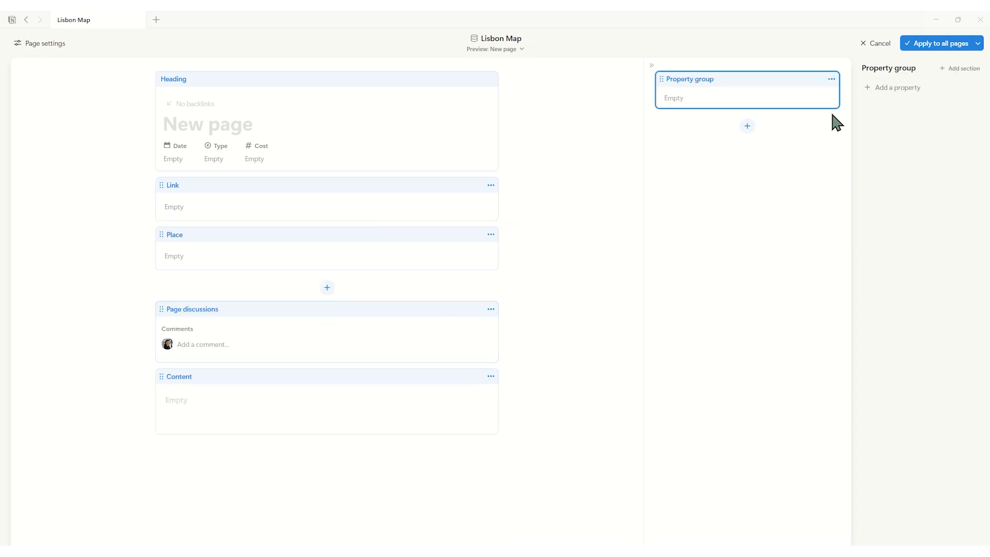
click(927, 51)
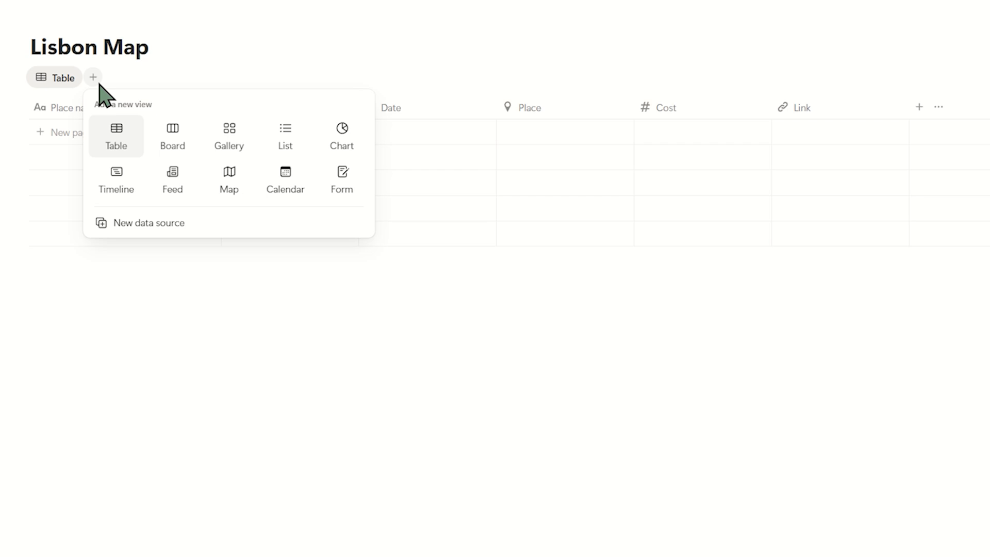
Add Calendar, Board and Map views to the Lisbon Map database.
click(285, 180)
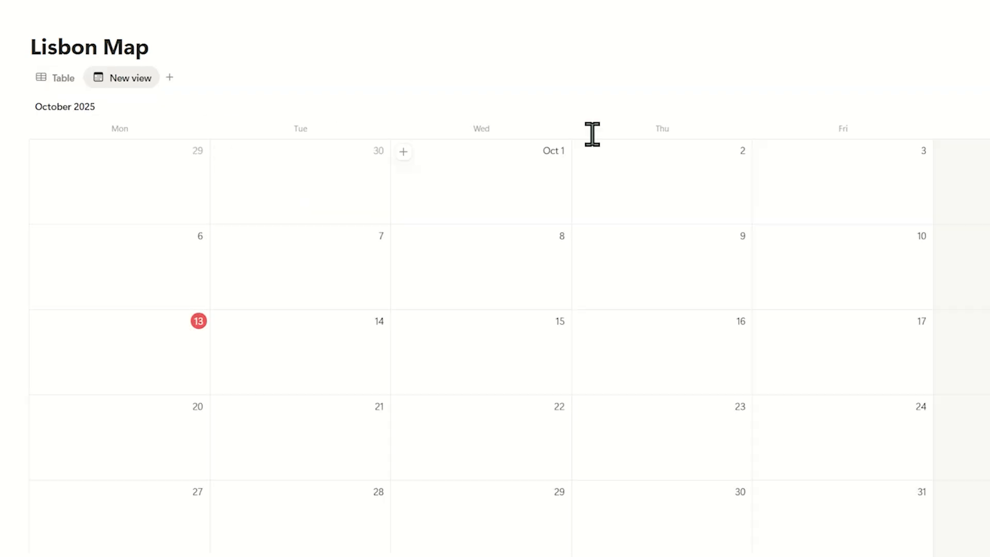
click(166, 78)
click(248, 135)
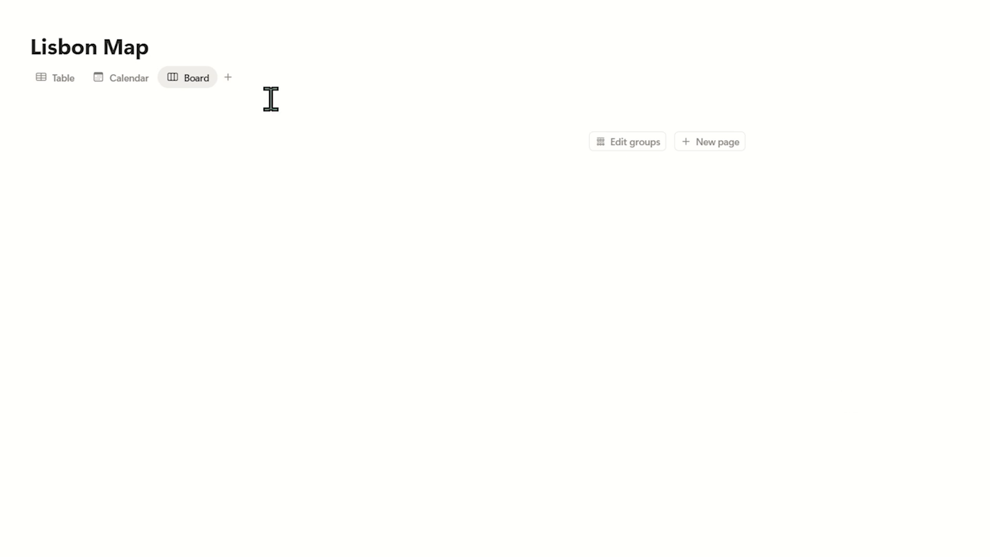
click(228, 78)
click(364, 177)
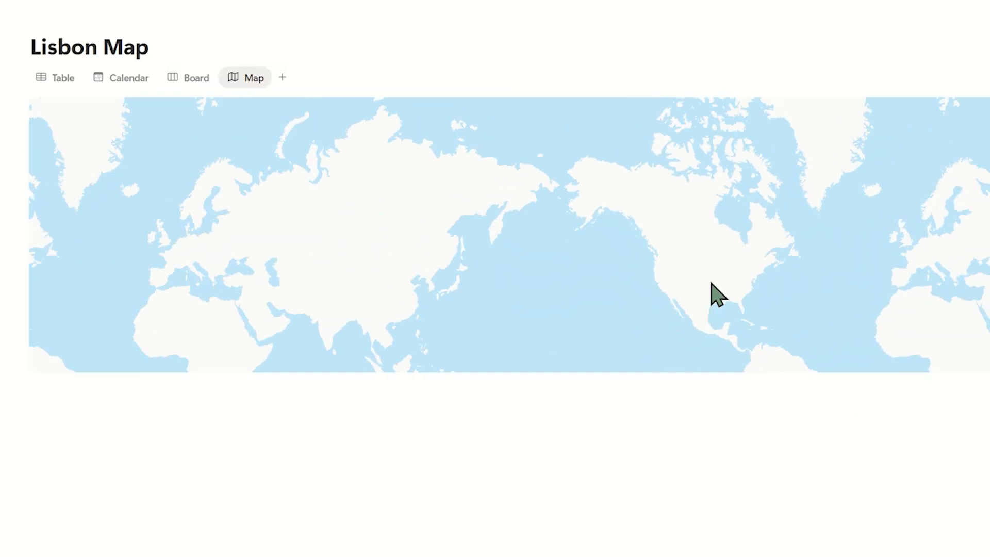
scroll(800, 236, up, 10)
Group the Table view by the Date property, by day.
click(74, 75)
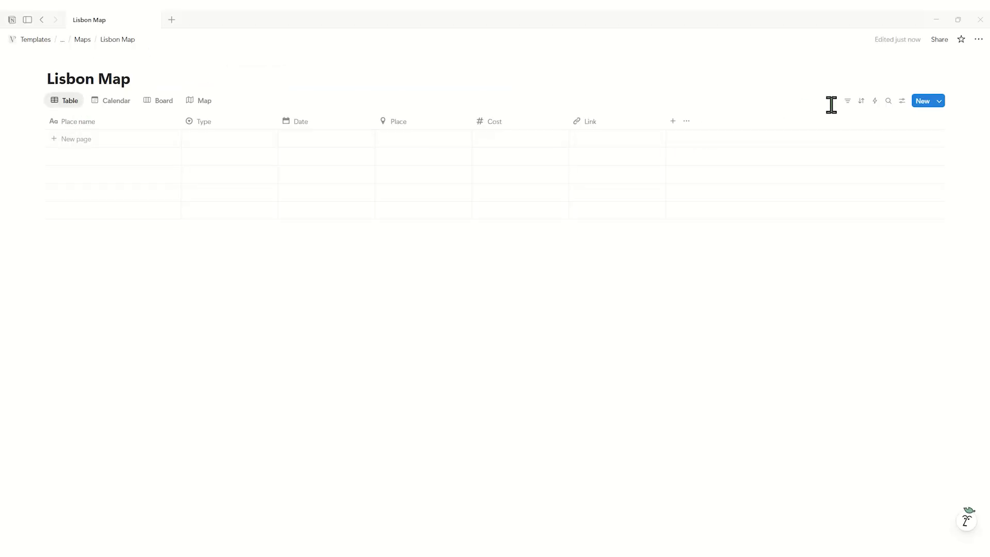
click(901, 100)
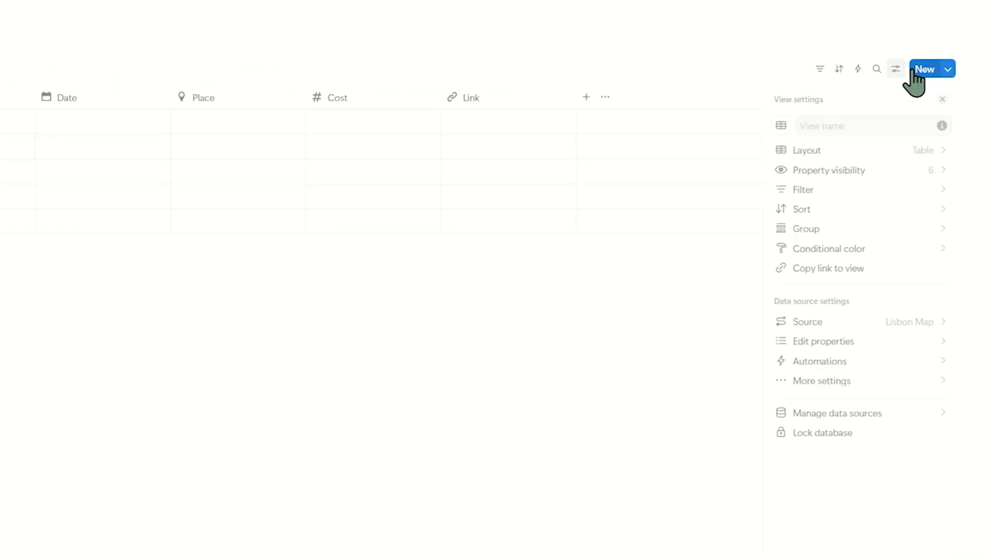
click(865, 217)
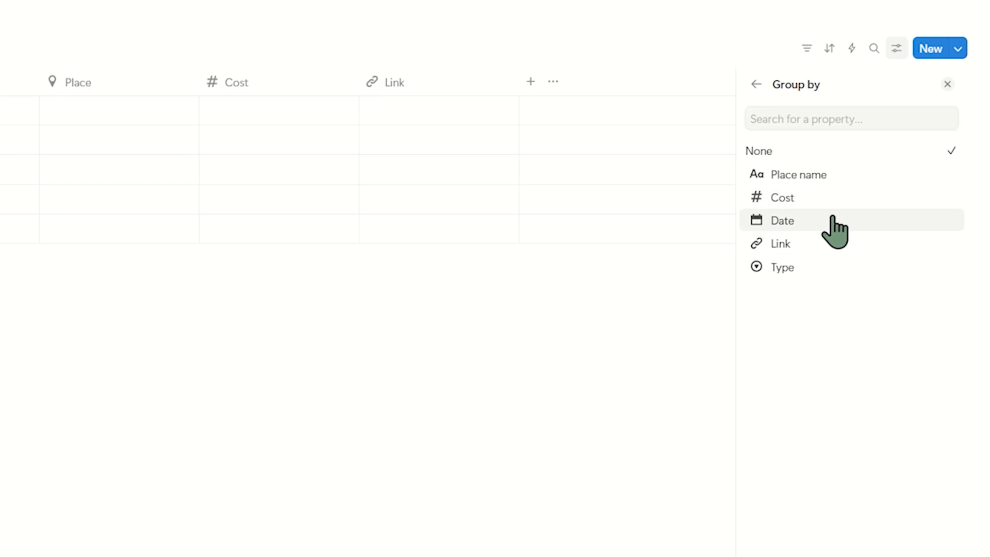
click(833, 221)
click(862, 137)
click(846, 185)
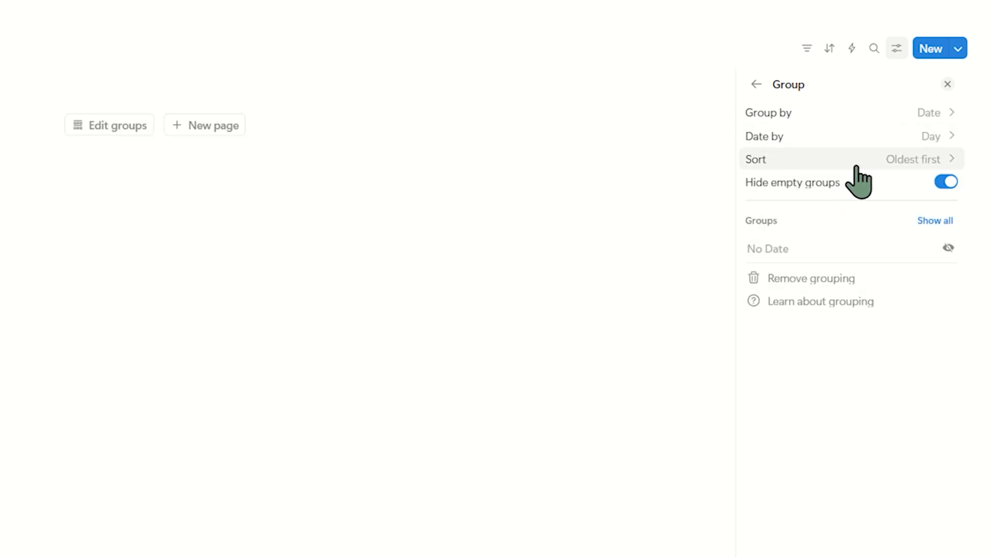
click(672, 398)
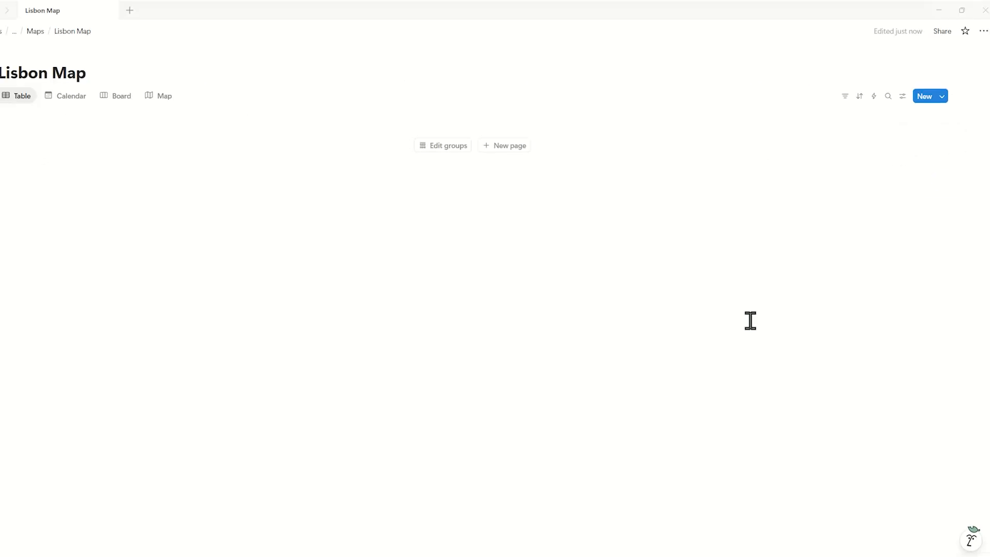
Create a page template with a pin icon and set it as the default for all views in Lisbon Map.
click(958, 48)
click(880, 159)
click(975, 135)
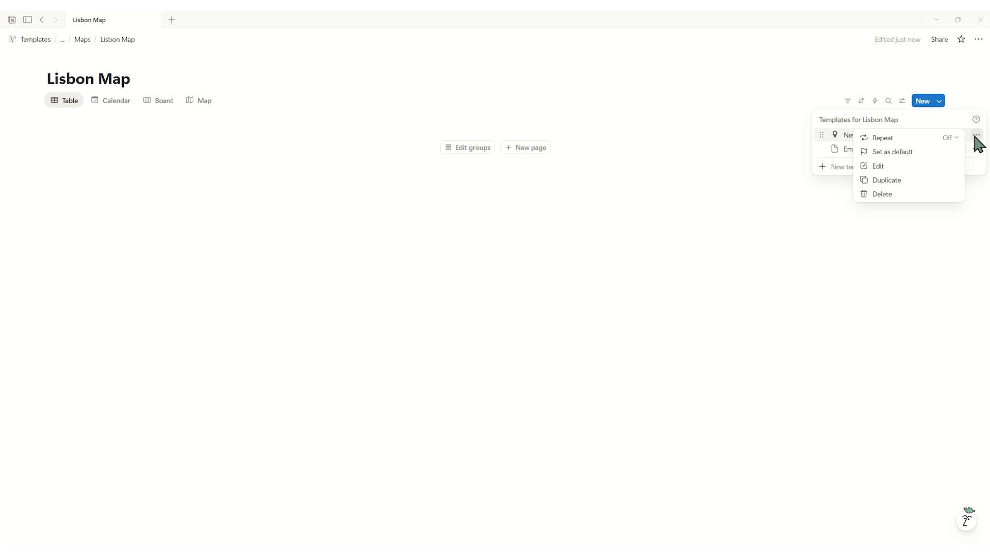
click(887, 153)
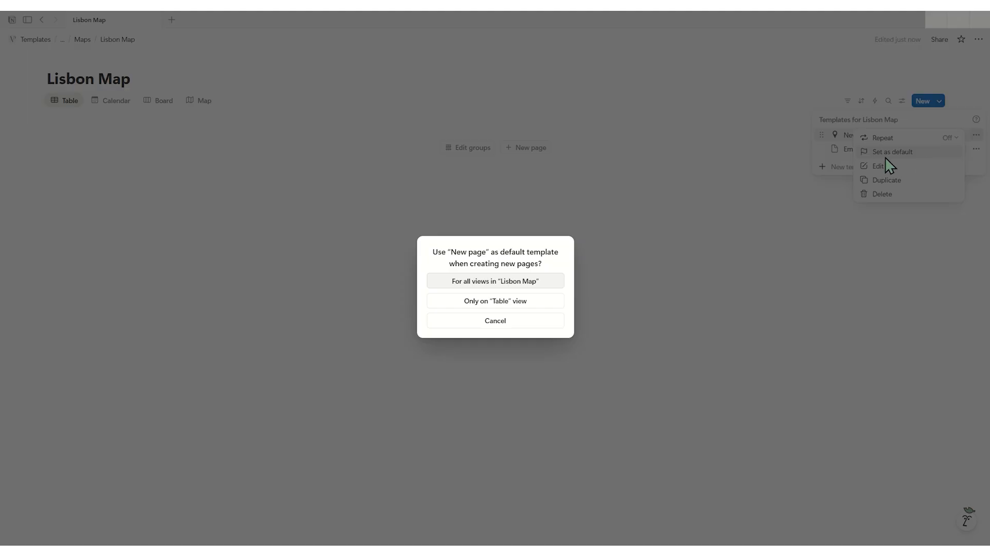
click(495, 281)
Add a page named Mosteiro dos Jeronimos dated October 25, 2025, from 9:30 to 11:00.
click(548, 151)
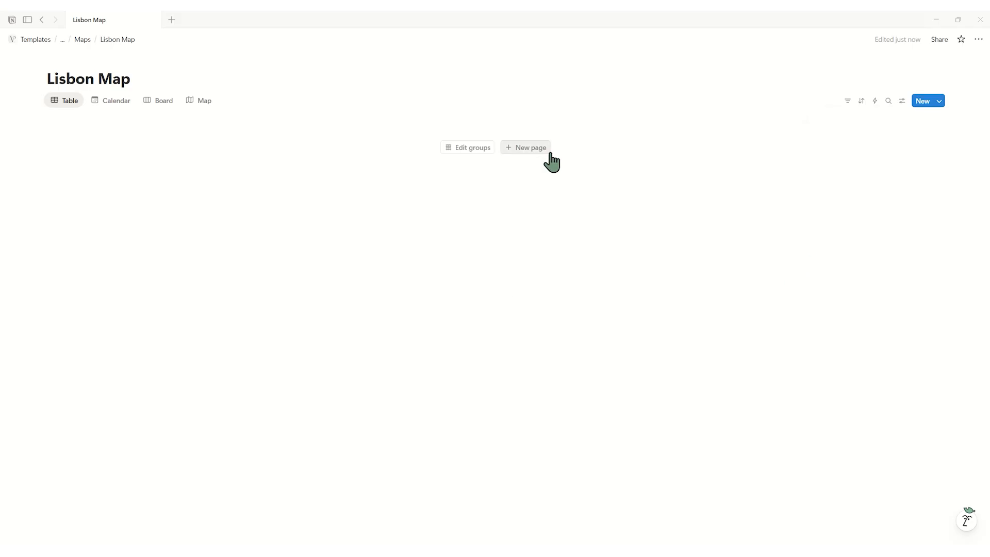
click(546, 149)
text(Mosteiro dos Jeronimos)
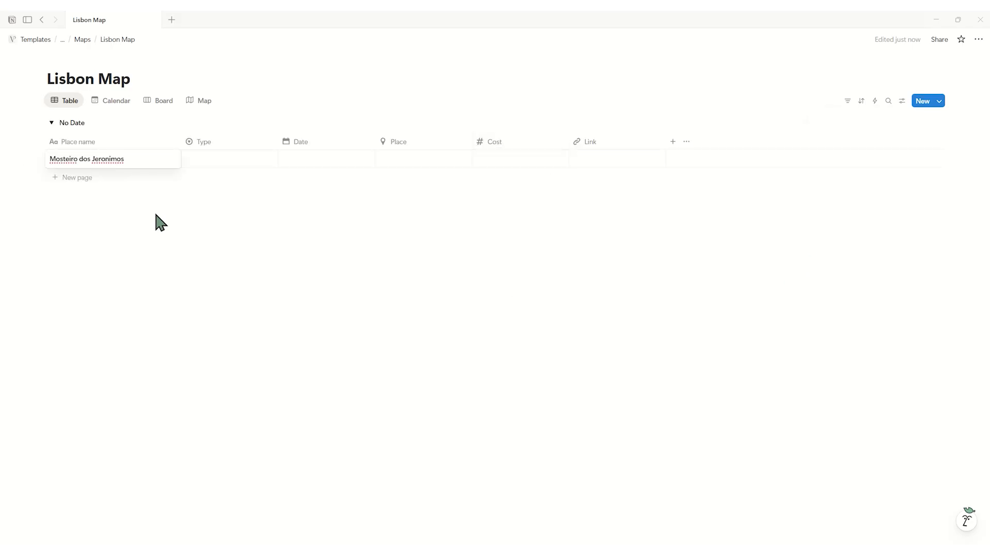
key(Return)
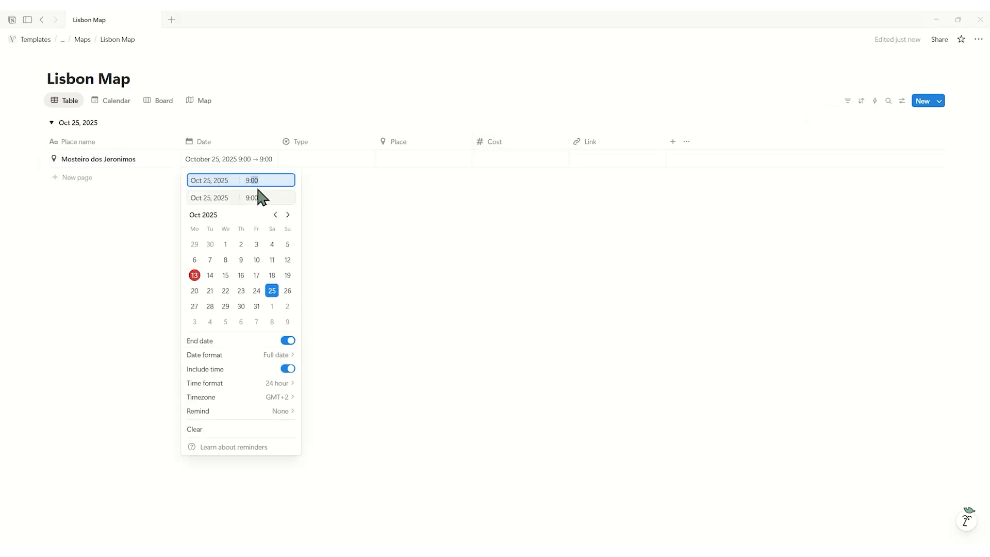
key(Return)
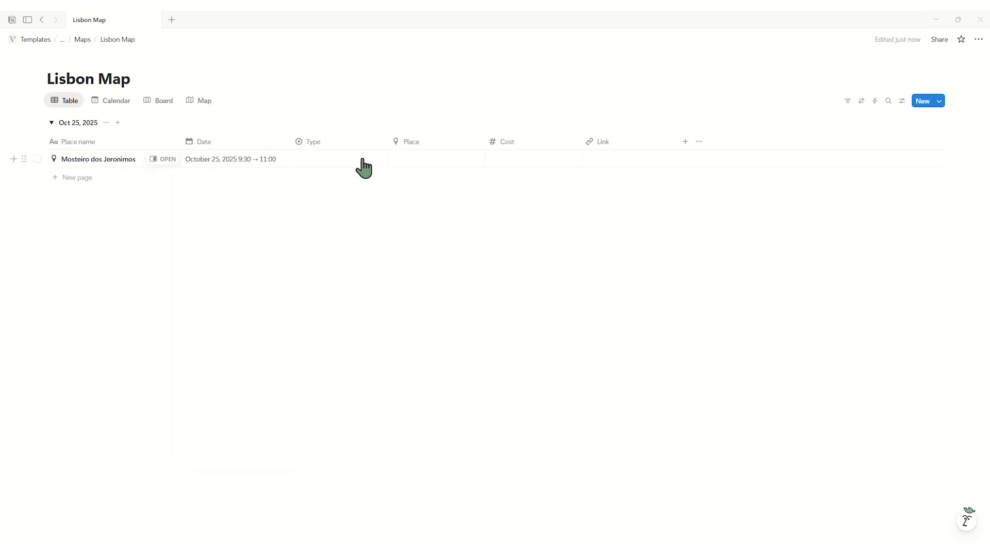
Set the Mosteiro dos Jeronimos entry's Type to Monastery and its Place to the matching Mosteiro dos Jeronimos location.
click(363, 166)
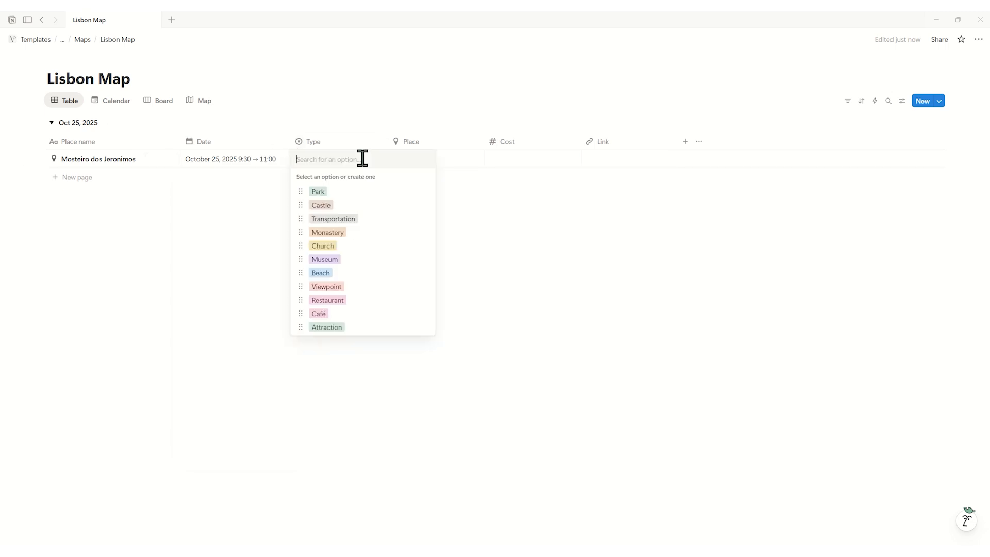
click(347, 232)
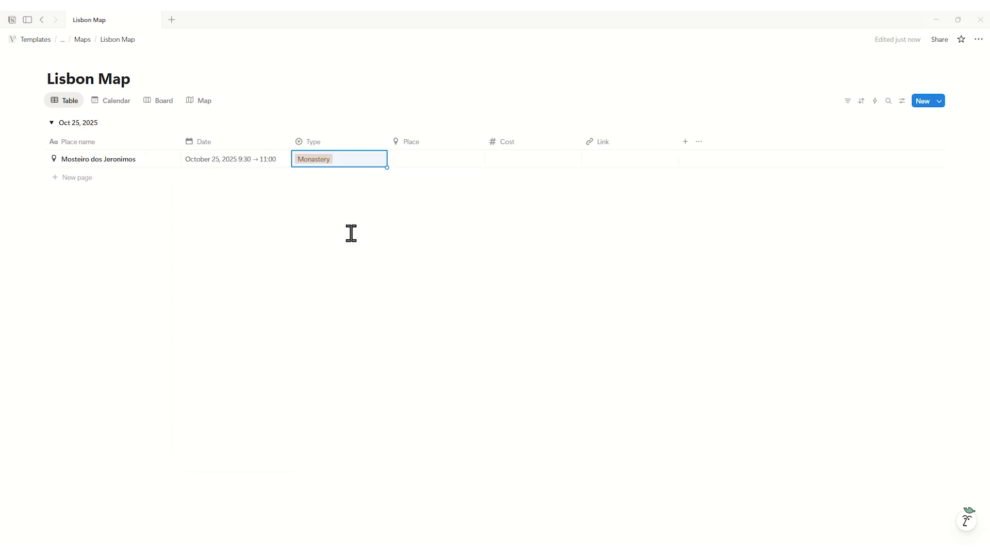
click(403, 162)
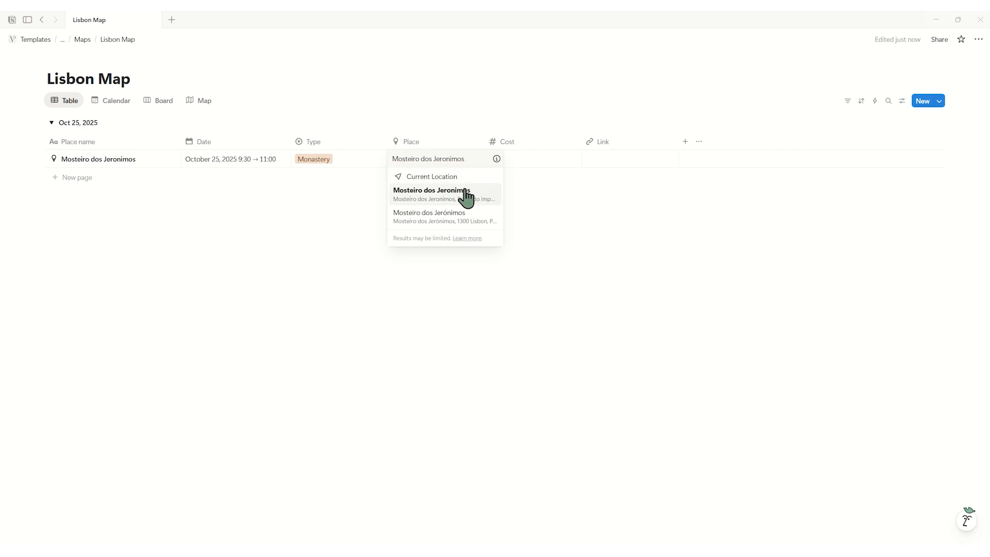
click(467, 198)
Enter a cost of €18.00 and the museusemonumentos.pt page link for the Mosteiro dos Jeronimos entry.
key(Tab)
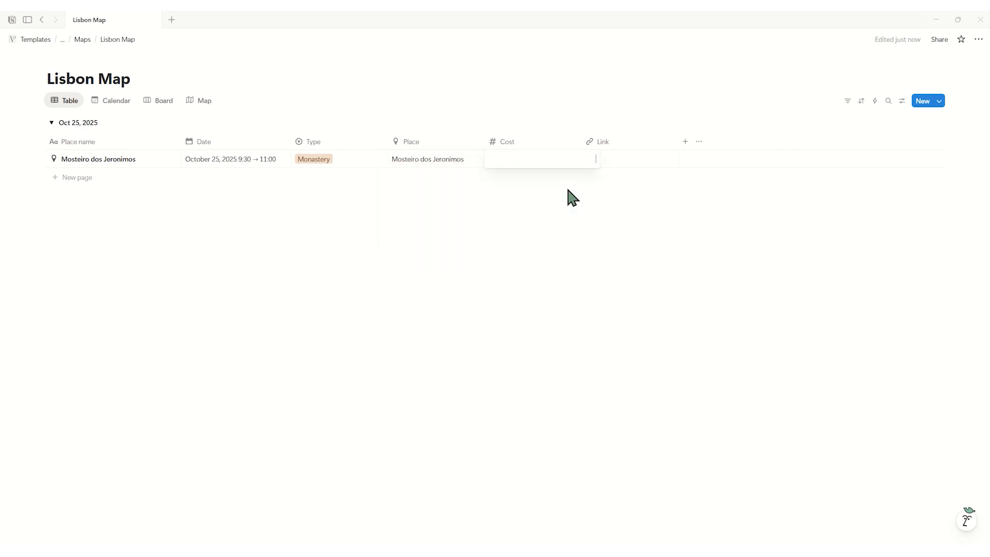
key(Return)
click(604, 159)
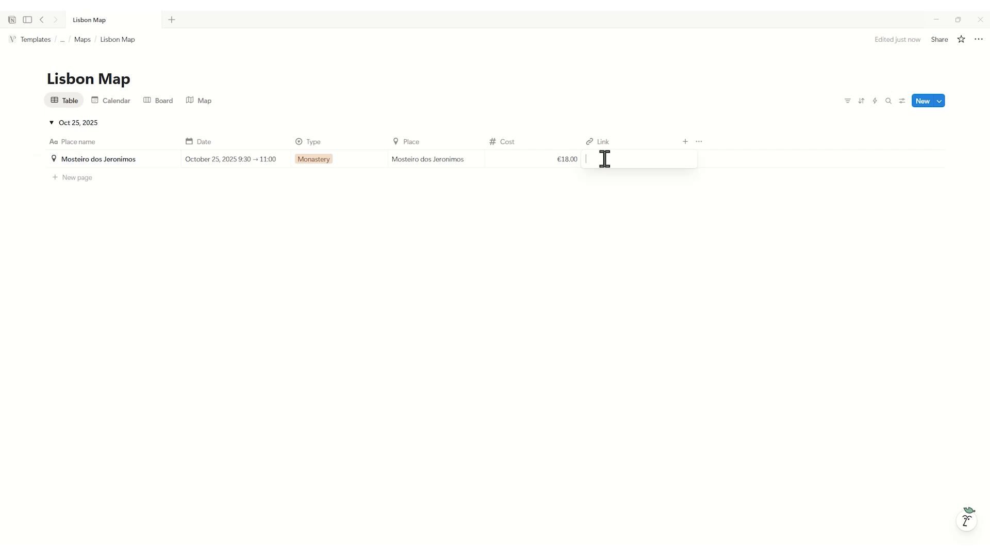
key(Return)
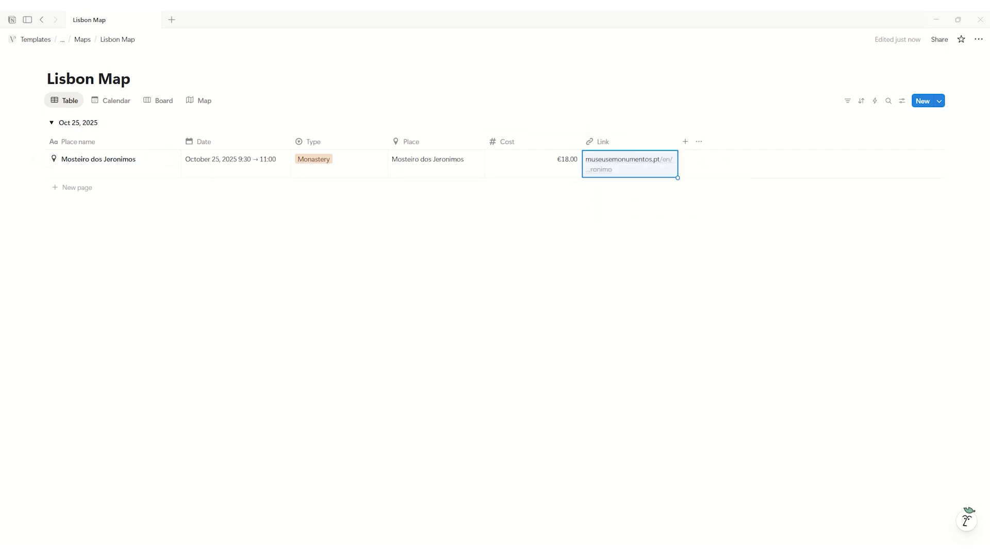
Add an Unsplash cover photo of the monastery's stone facade to the Mosteiro dos Jeronimos page, searching by the place name.
click(164, 160)
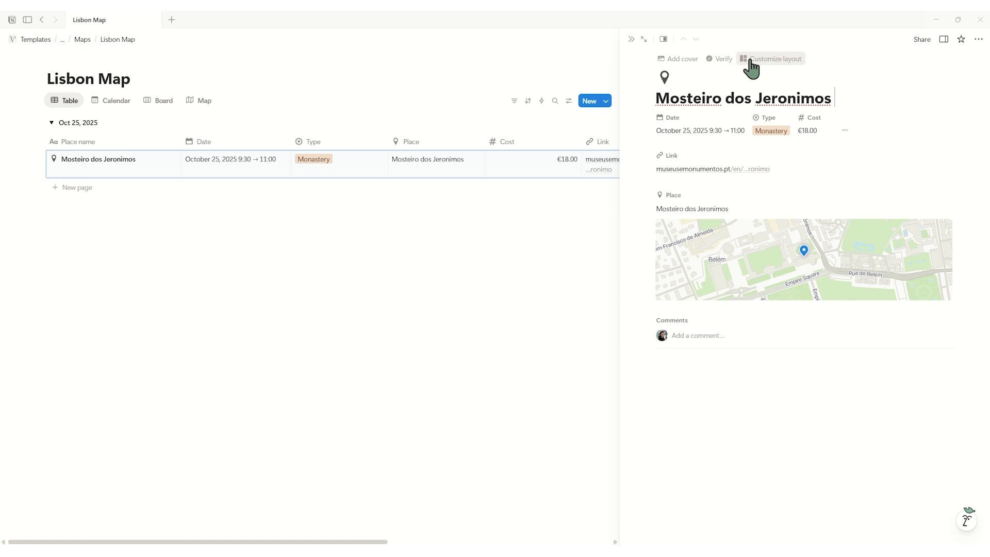
click(683, 59)
click(907, 64)
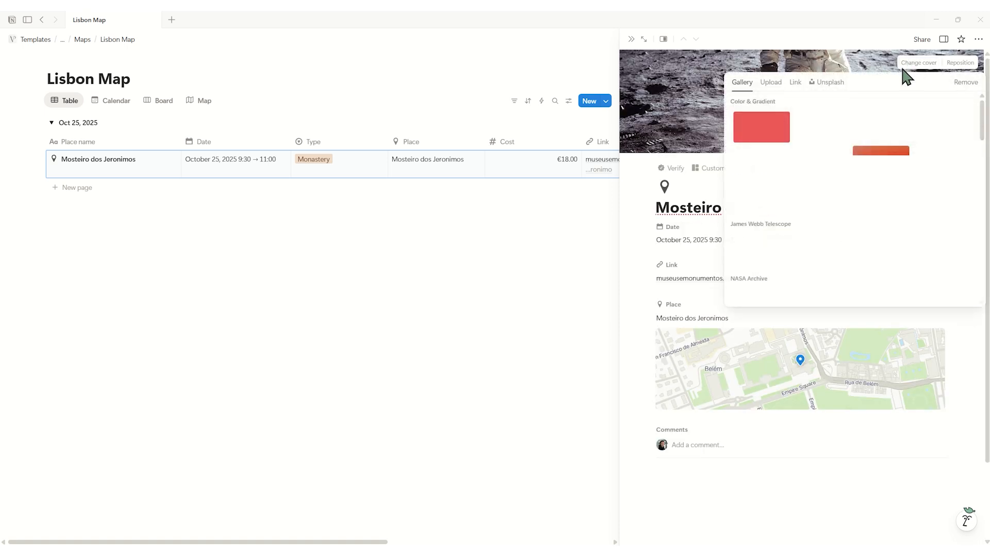
click(831, 82)
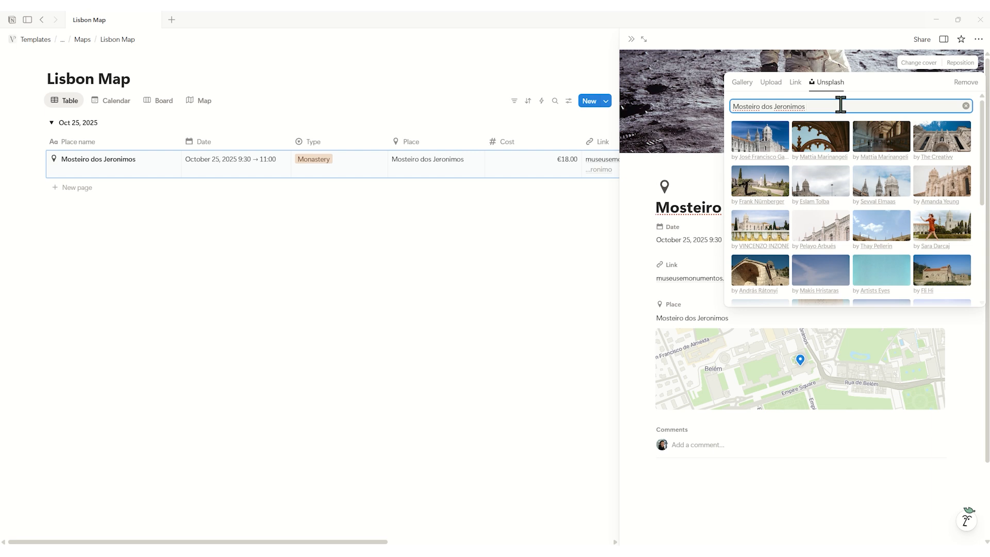
click(943, 180)
click(944, 186)
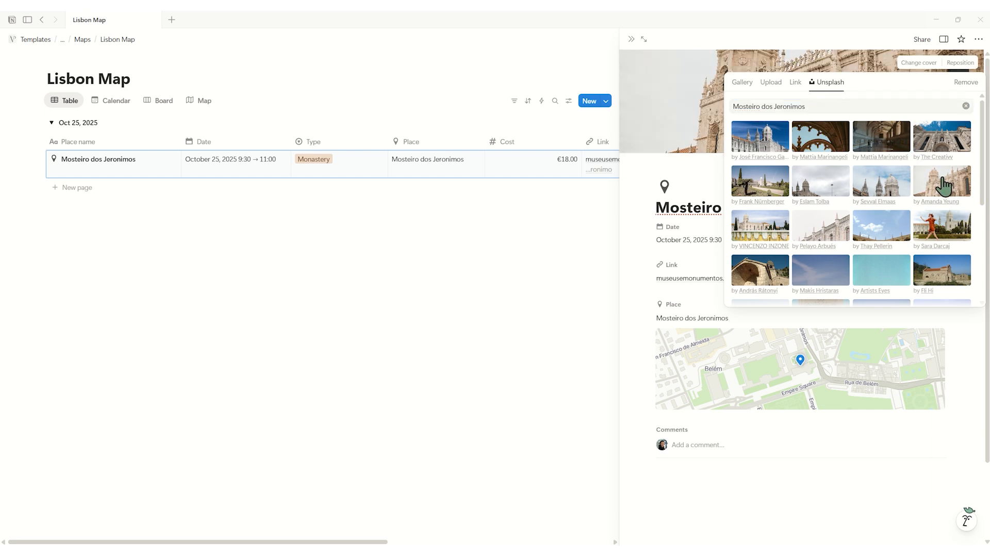
click(696, 174)
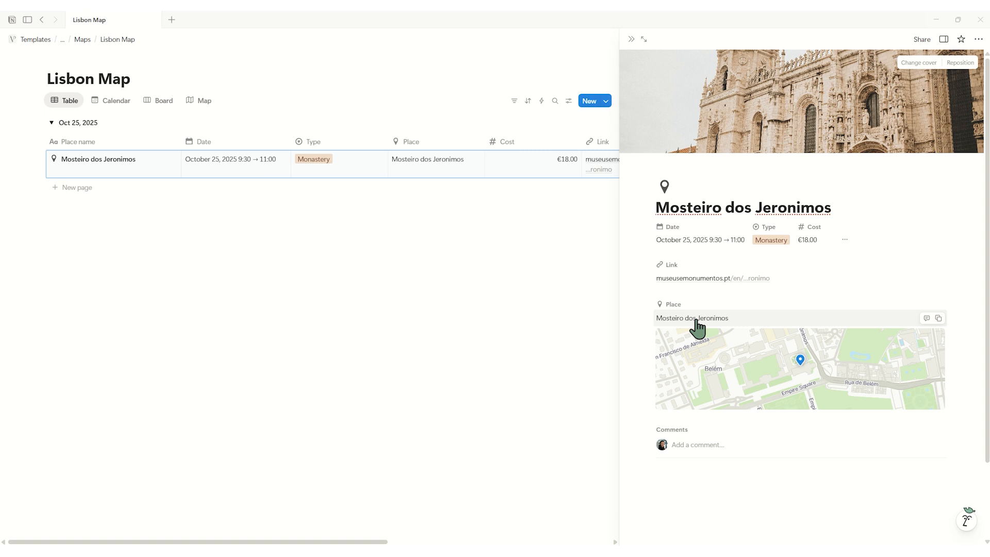
key(Escape)
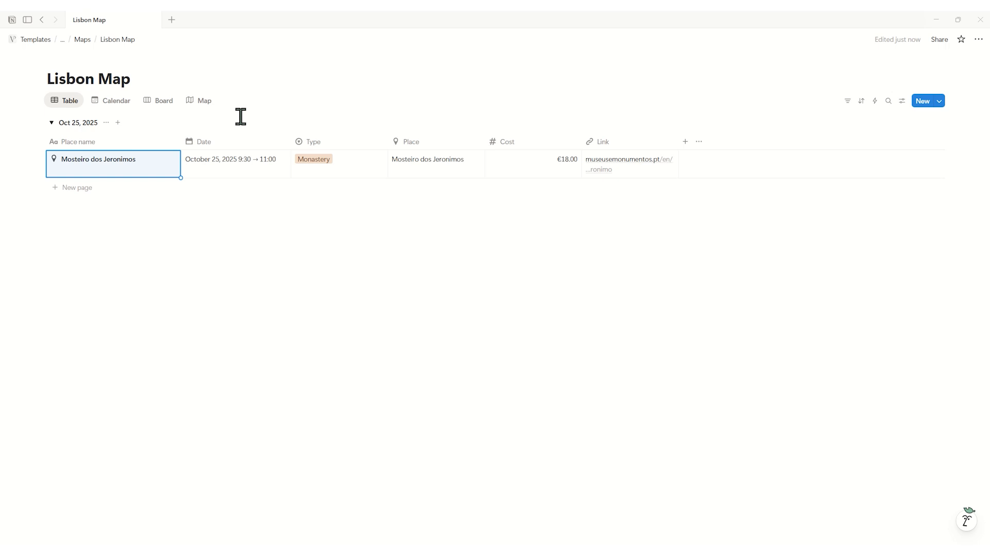
Set the height of the Map view to Extra large.
click(203, 101)
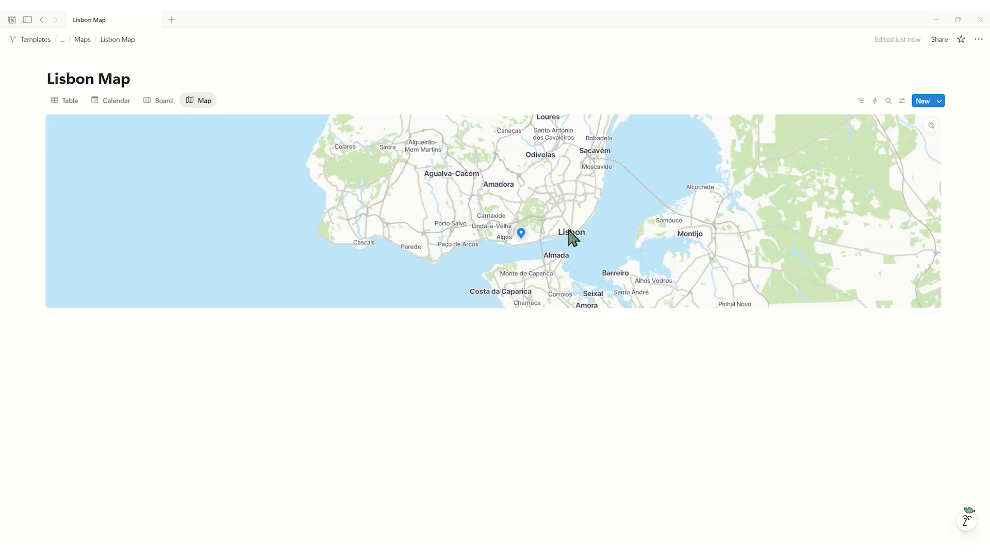
scroll(509, 228, up, 10)
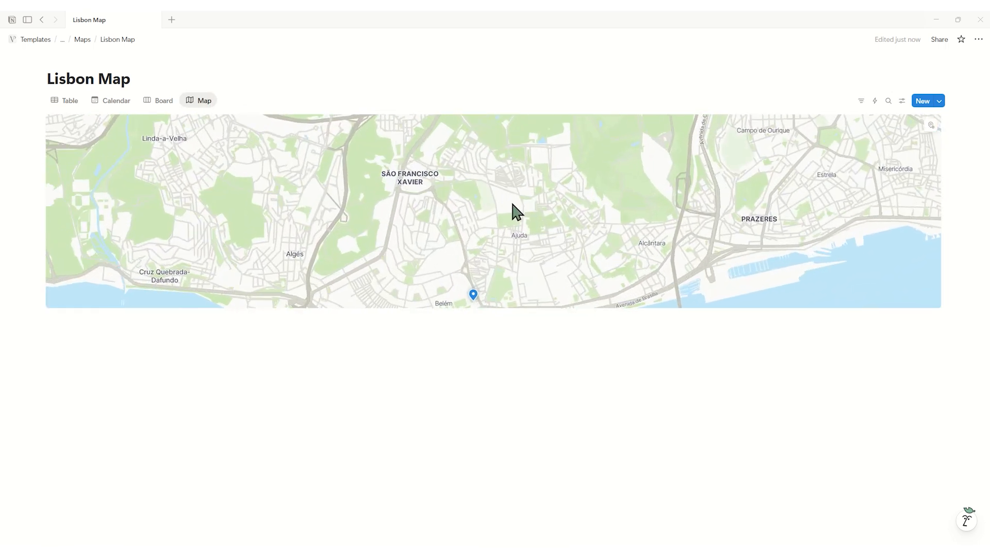
scroll(510, 201, down, 4)
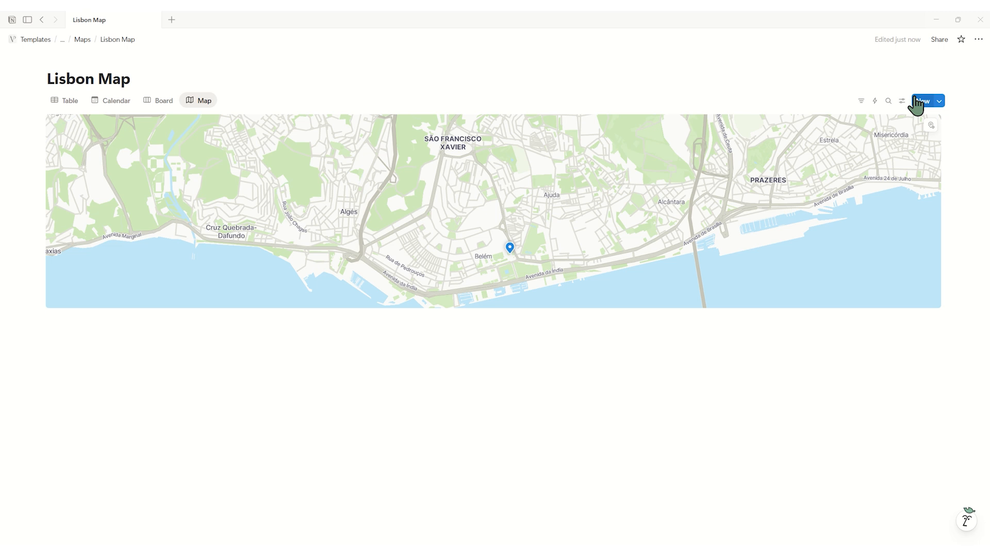
click(903, 101)
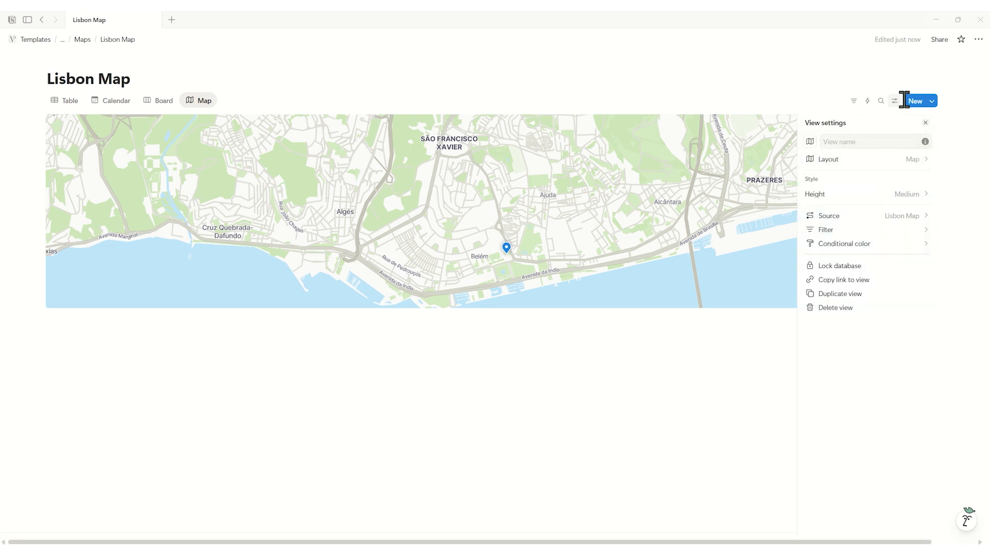
click(843, 194)
click(853, 253)
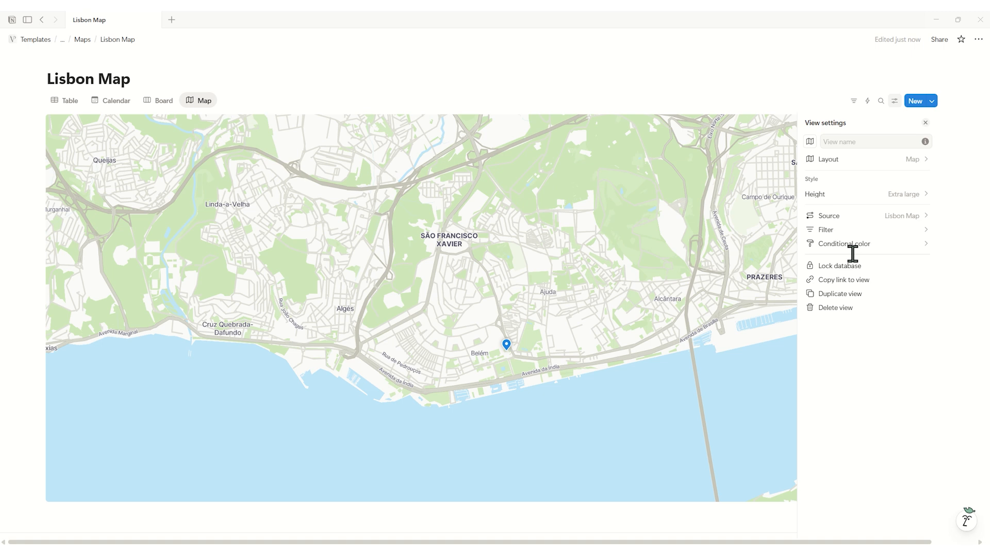
Add a conditional color setting based on Type to the Map view.
click(853, 249)
click(855, 248)
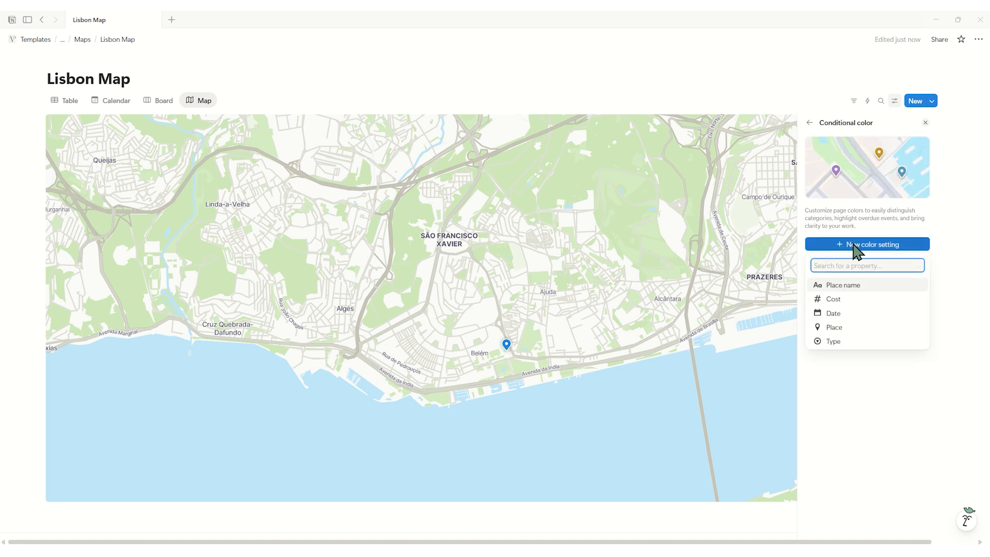
click(865, 341)
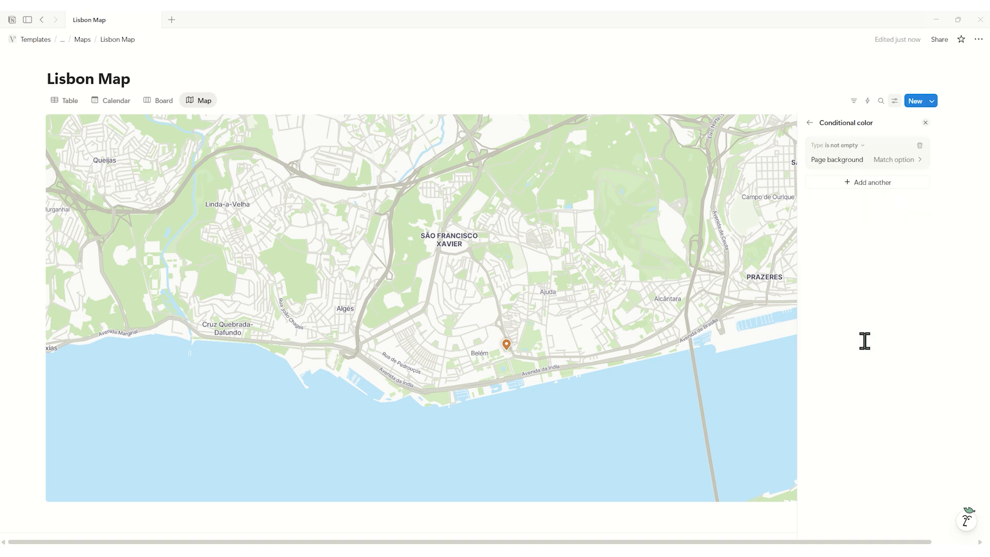
key(Escape)
Duplicate the Map view and name the copy Map by days.
click(205, 102)
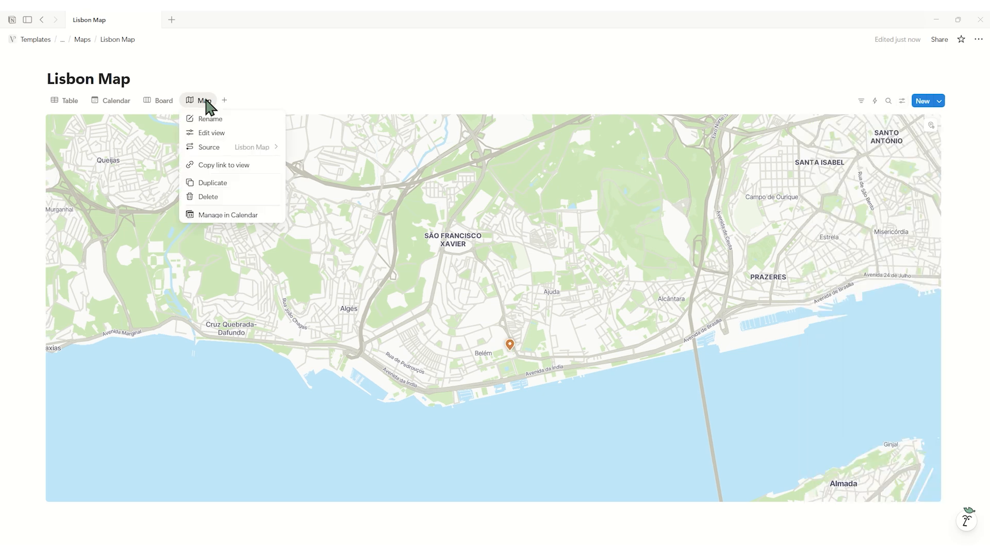
click(221, 185)
click(839, 142)
text(Map by days)
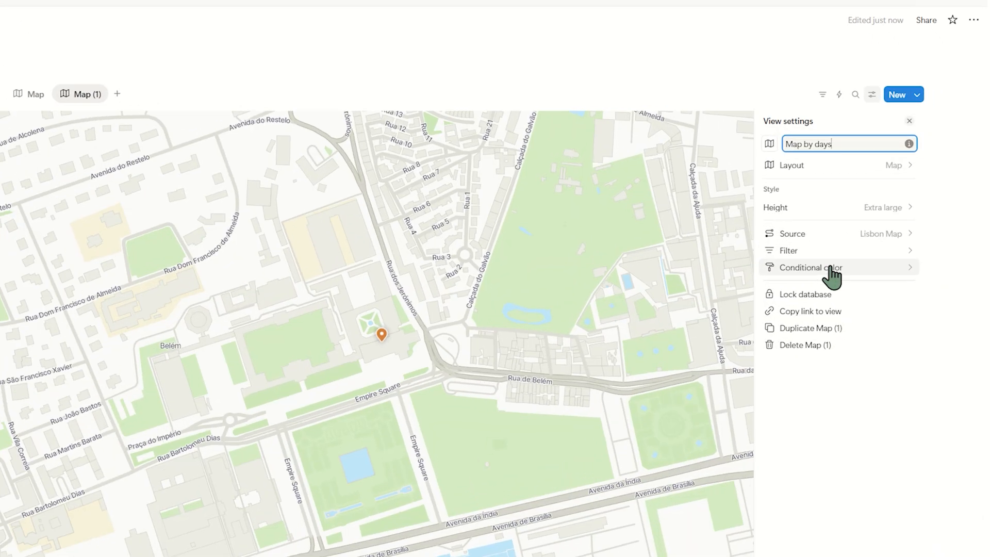
Replace the Type color rule in Map by days with a green background rule for start date October 25, 2025.
click(863, 245)
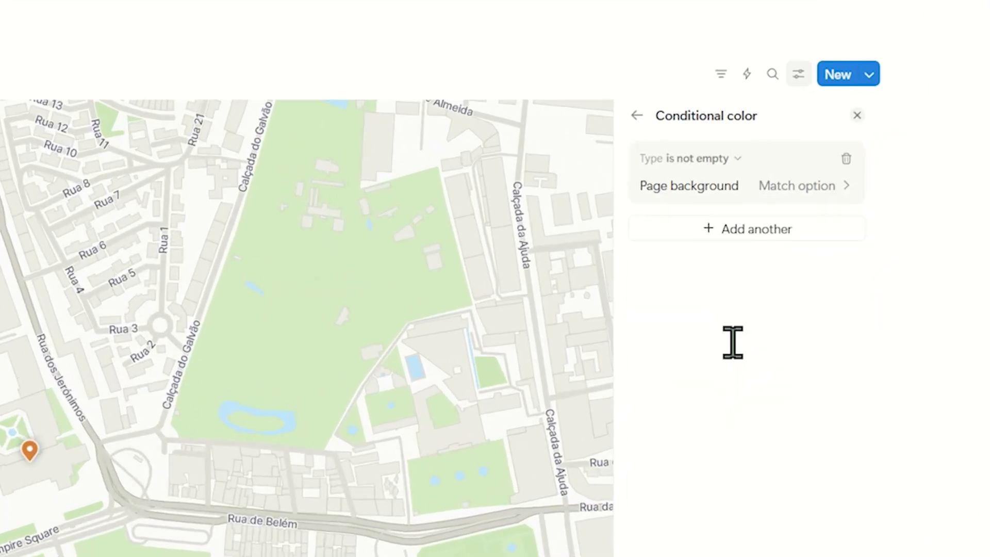
click(846, 159)
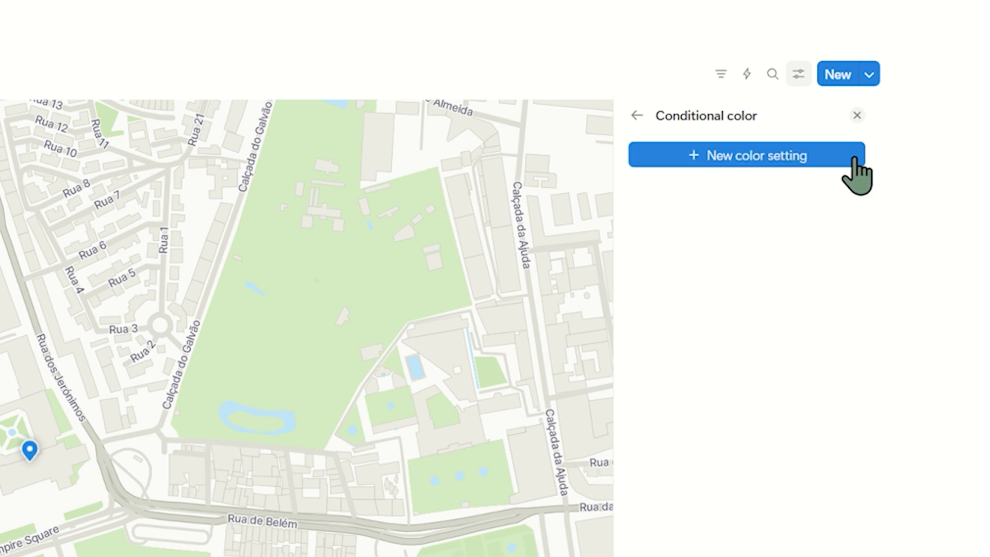
click(785, 163)
click(746, 286)
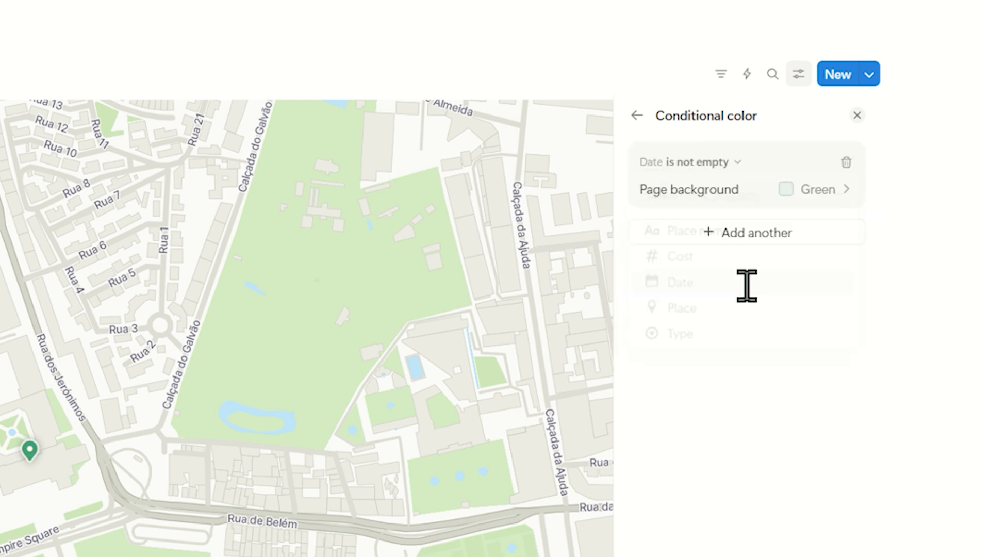
click(721, 192)
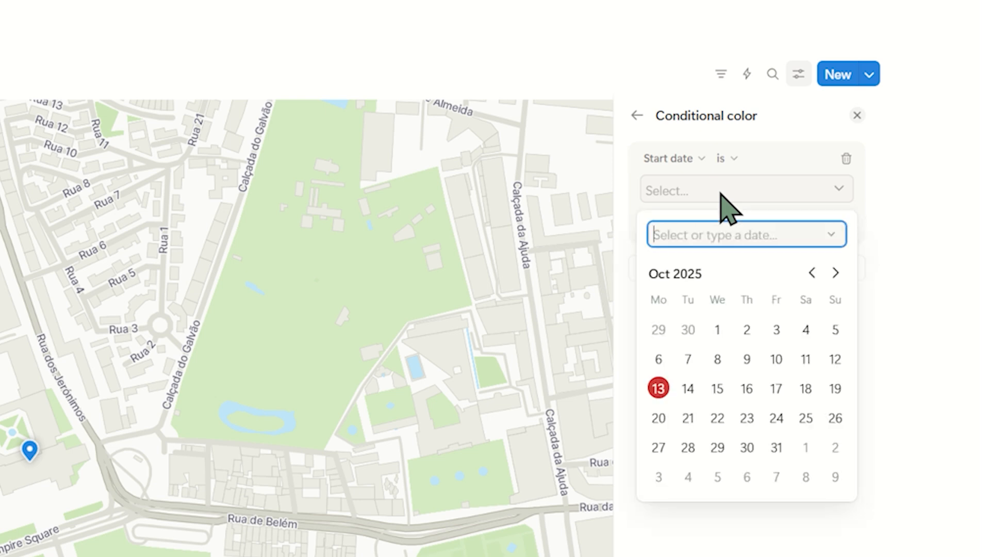
click(806, 417)
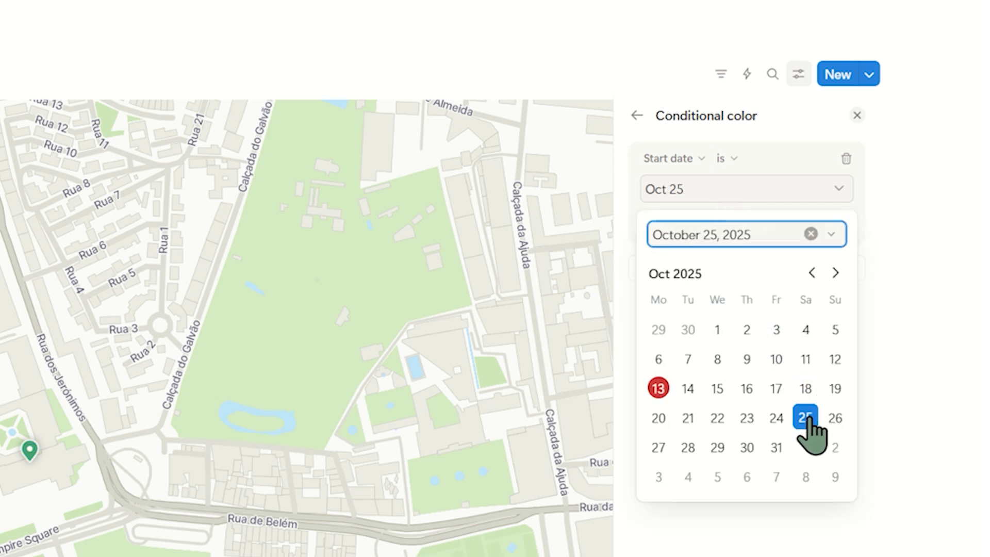
click(803, 230)
click(805, 295)
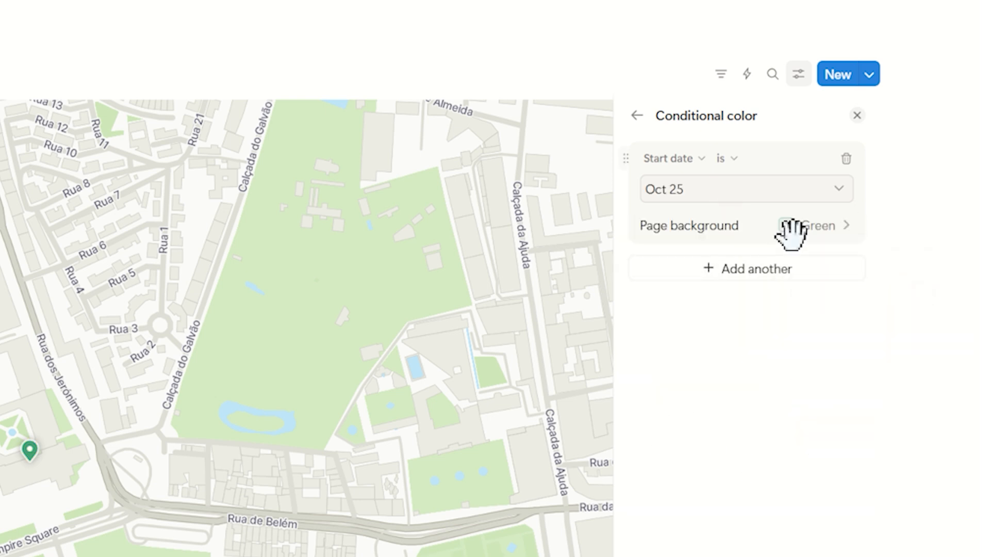
Add a second color rule giving pages with start date Oct 26 a blue background.
click(747, 268)
click(727, 273)
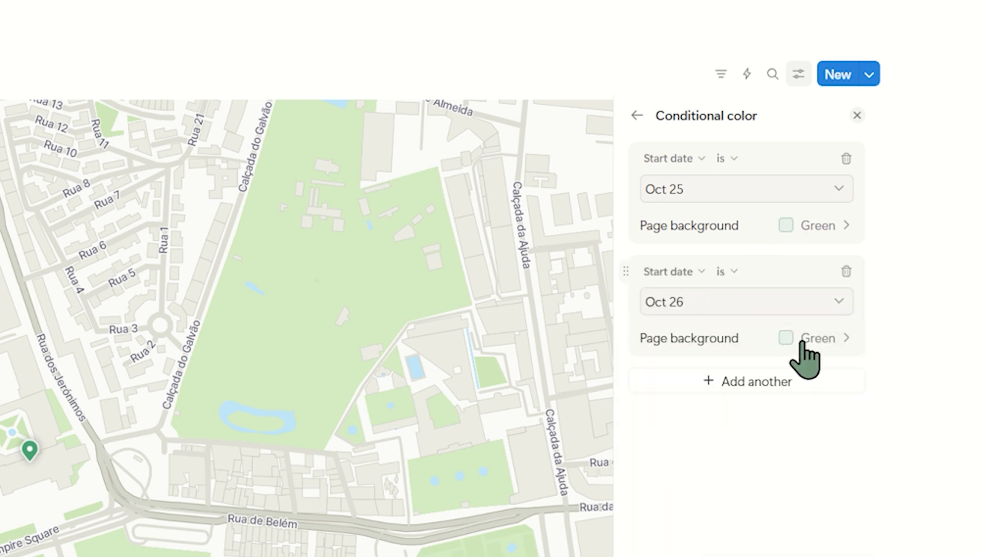
click(796, 340)
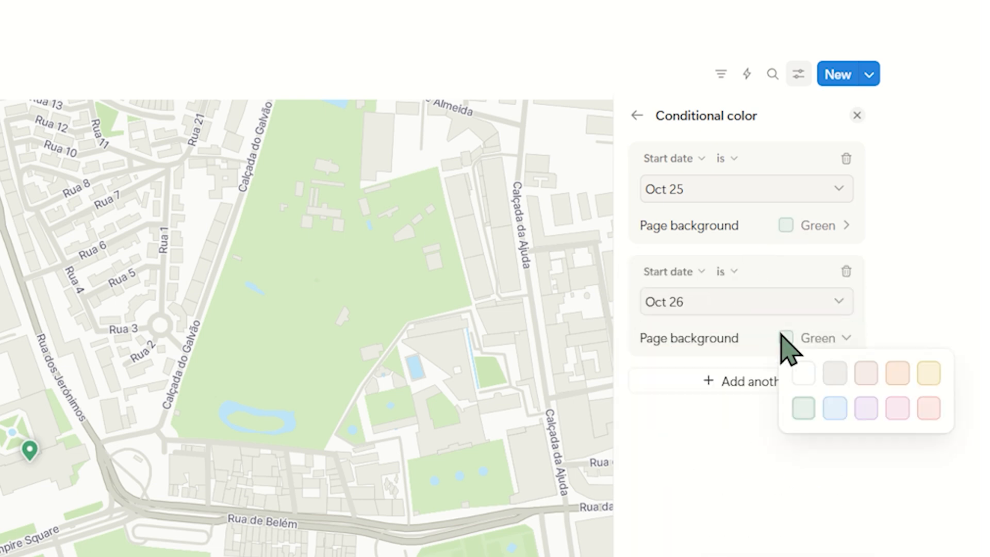
click(834, 408)
Add a third color rule giving pages with start date Oct 27 a purple background.
click(750, 382)
click(755, 511)
click(736, 417)
click(665, 537)
click(806, 451)
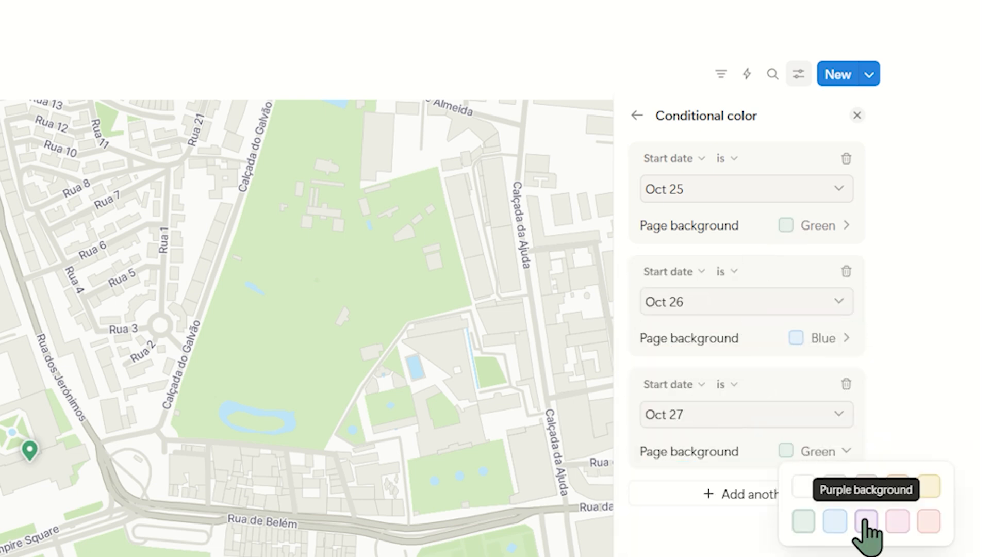
click(866, 521)
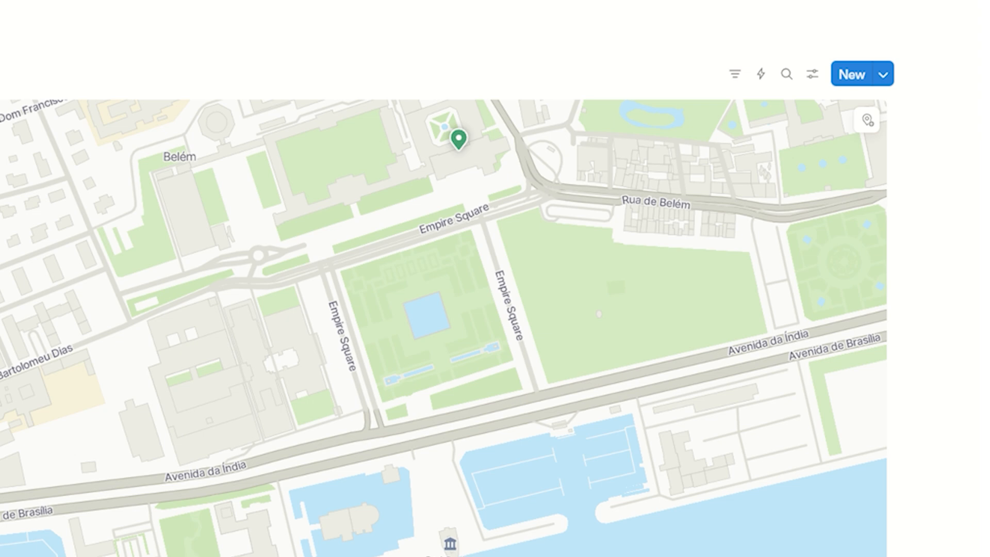
Add a place on the map at Miradouro da Torre de Belém and shorten its page title to Torre de Belem.
scroll(444, 328, down, 2)
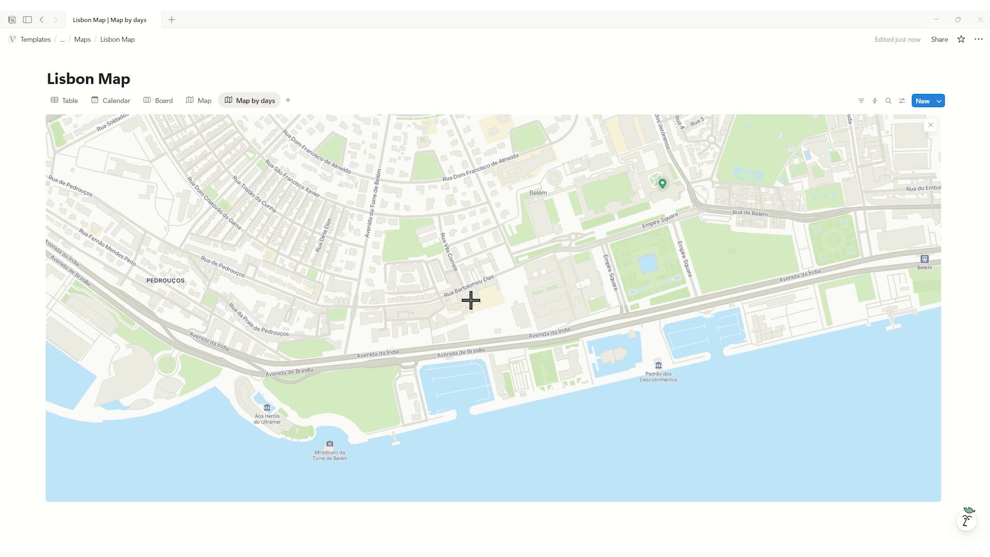
click(330, 451)
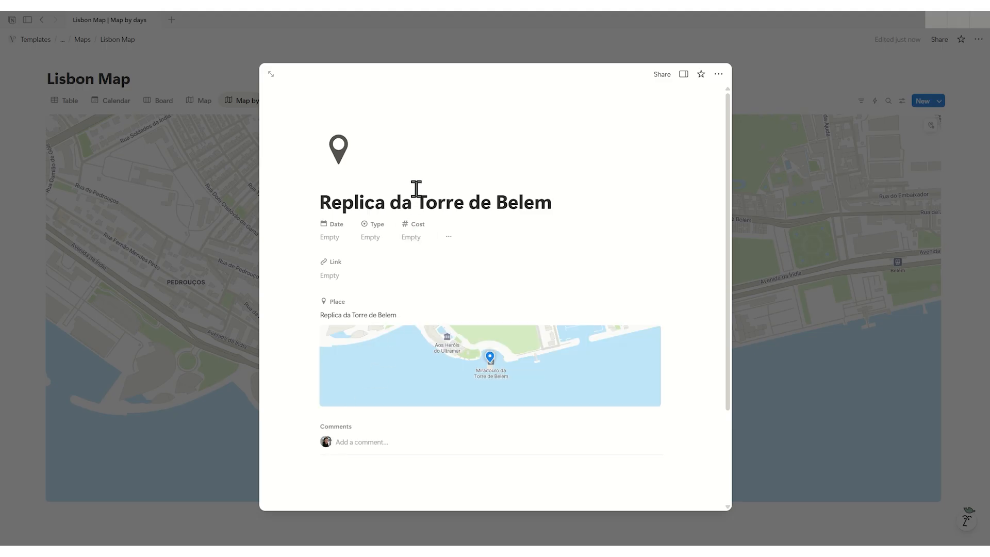
drag(420, 194, 314, 198)
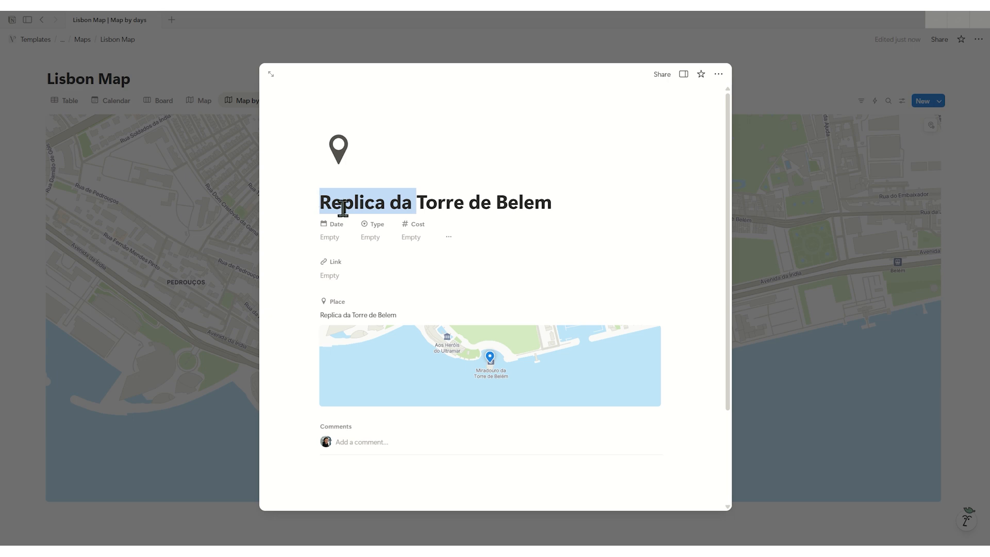
key(BackSpace)
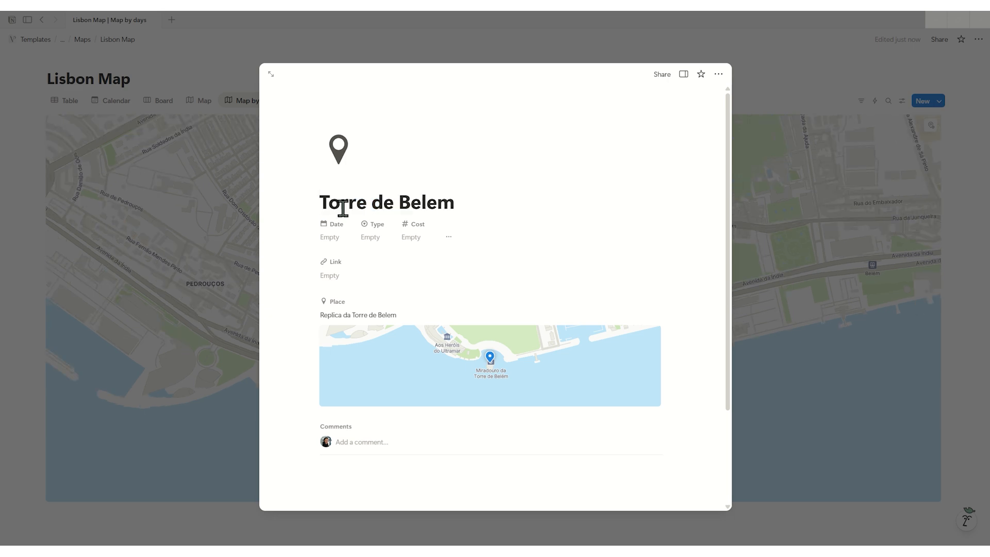
Set the Torre de Belem entry's Date to October 25, 2025 and its Type to Viewpoint, and check both places' pins on the map.
click(338, 238)
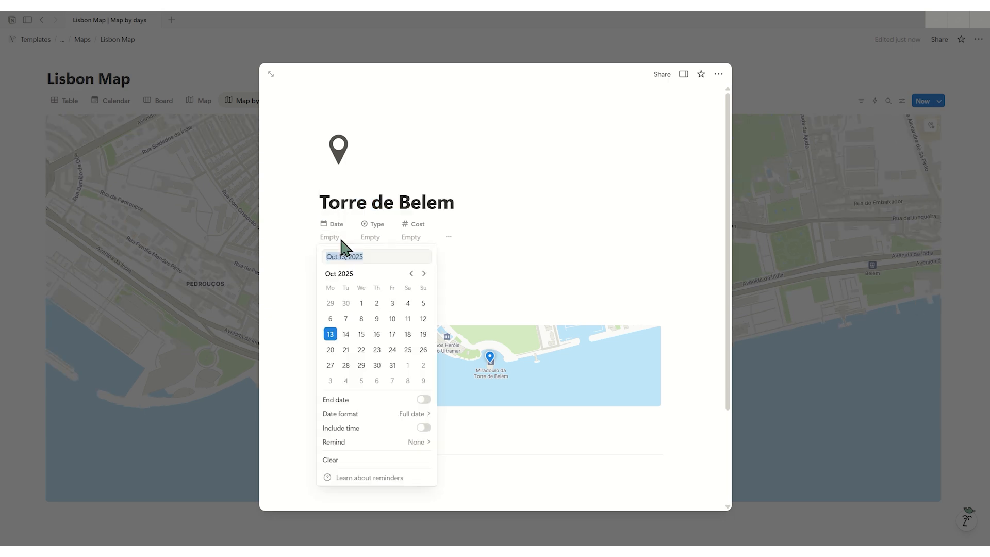
click(408, 350)
click(403, 235)
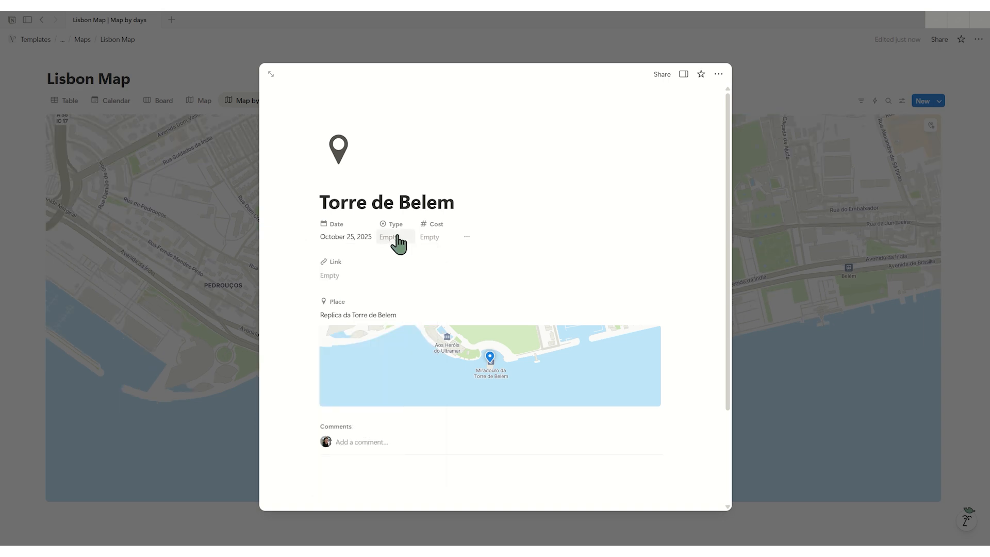
click(397, 238)
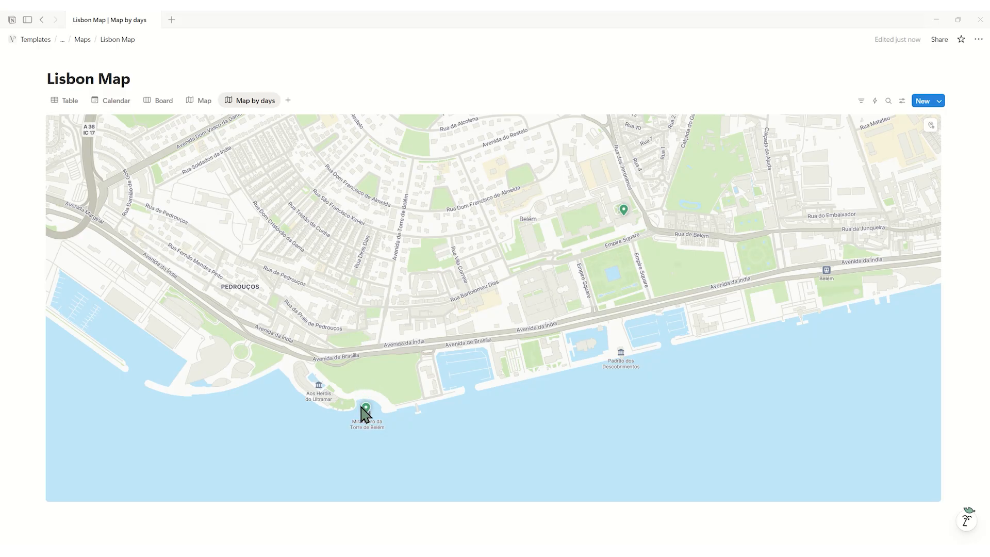
mouse_move(366, 407)
mouse_move(624, 212)
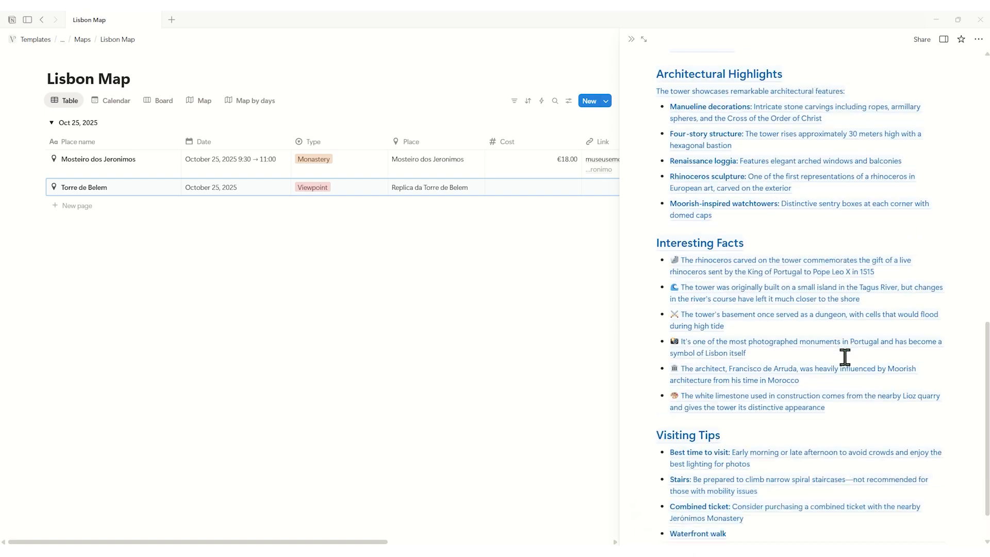
Restyle the Board view's cards with page covers and backgrounds colored by Type, hiding the Date and Type properties.
click(199, 101)
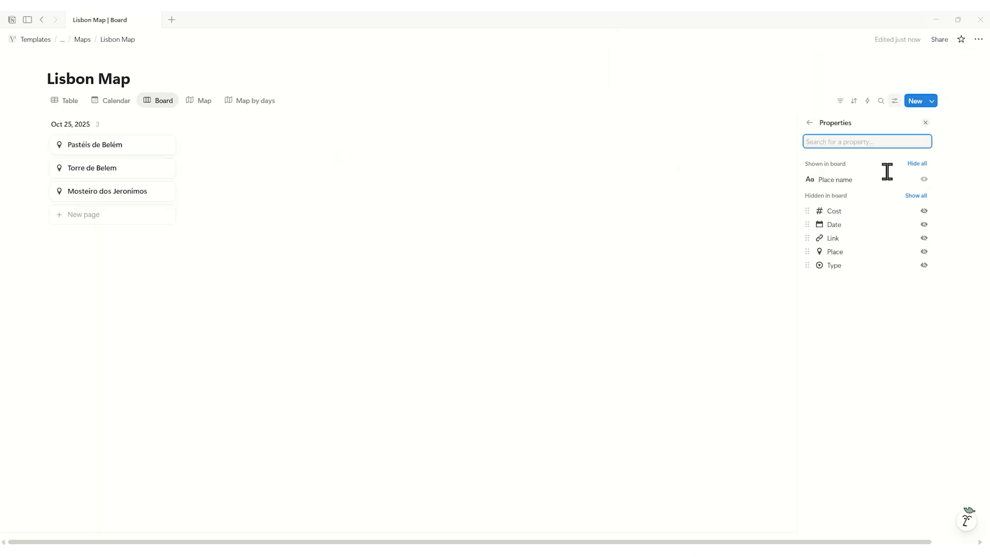
click(922, 223)
click(922, 263)
click(922, 237)
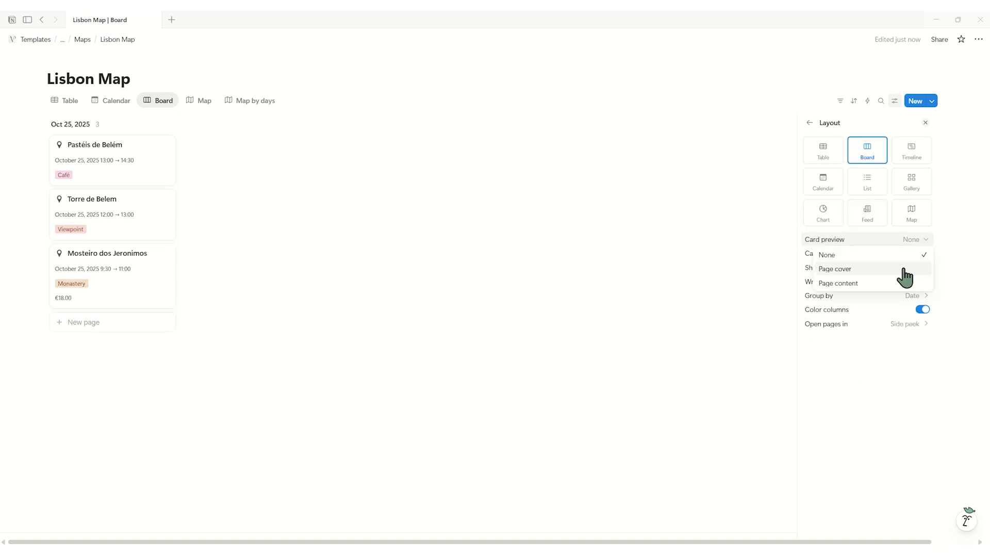
click(905, 268)
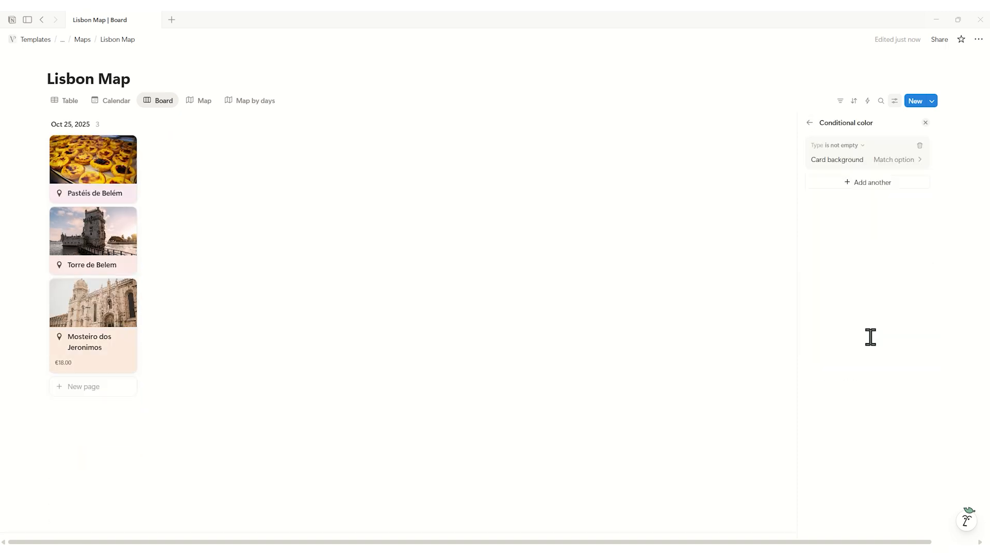
Set the Tropical Botanical Garden entry's Date to October 25, 2025 15:00 → 16:30 and Type to Park, and search for its Place.
click(487, 168)
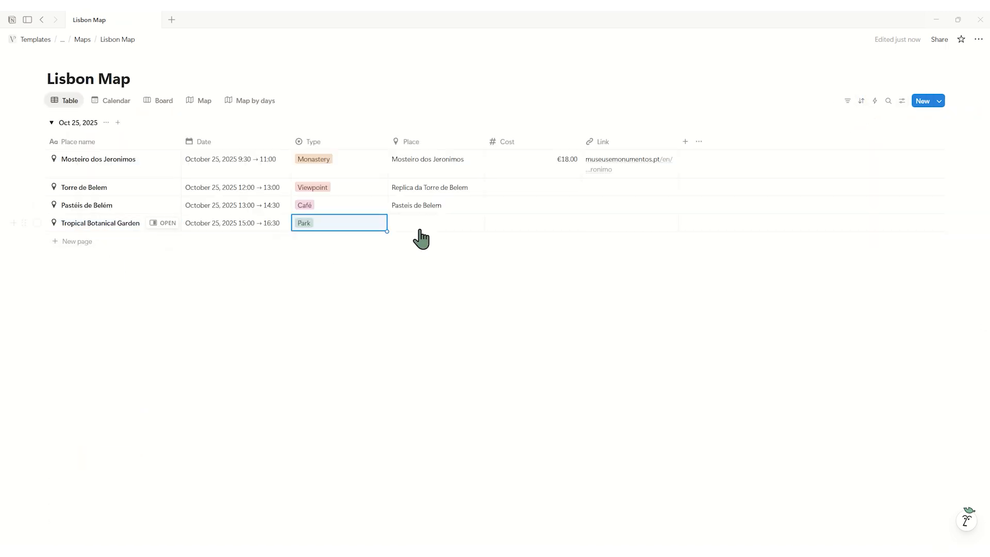
click(420, 230)
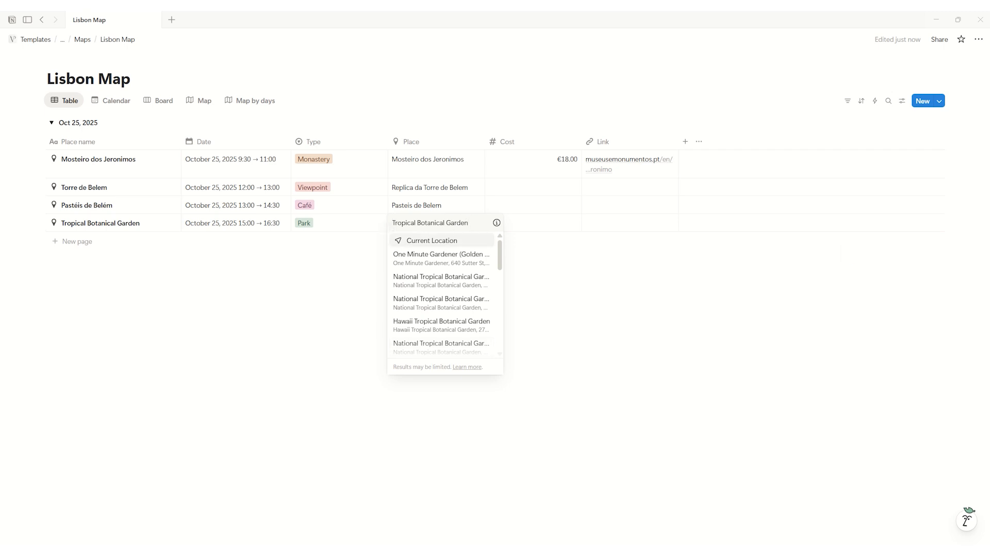
Switch to Google Maps in the browser and copy the Tropical Botanical Garden's address.
drag(987, 124, 559, 102)
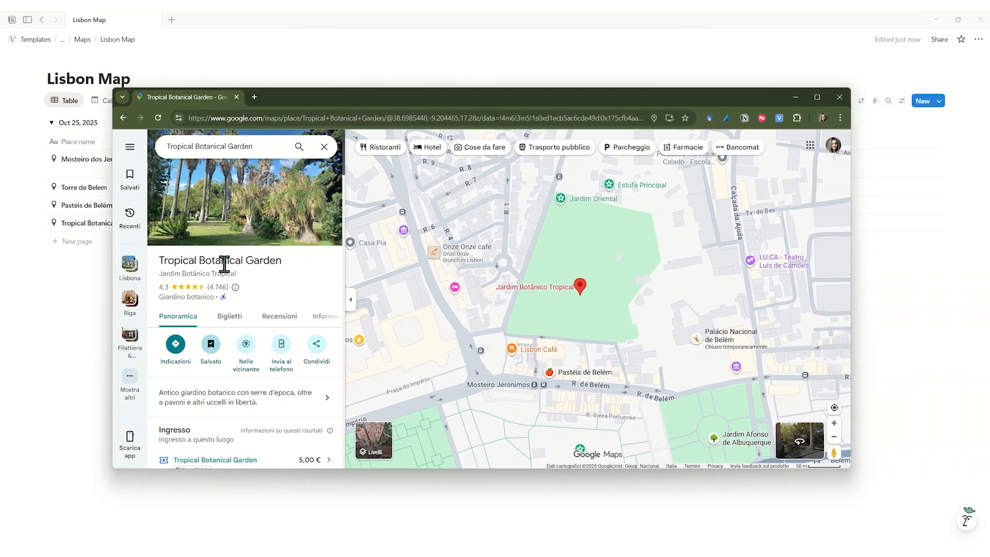
drag(112, 285, 411, 285)
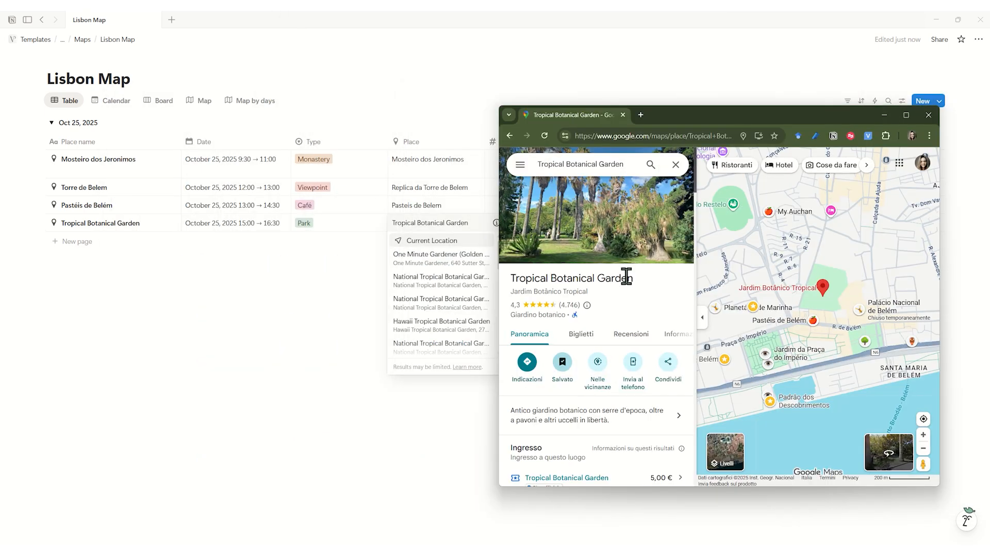
scroll(626, 277, down, 6)
click(639, 250)
scroll(654, 294, up, 5)
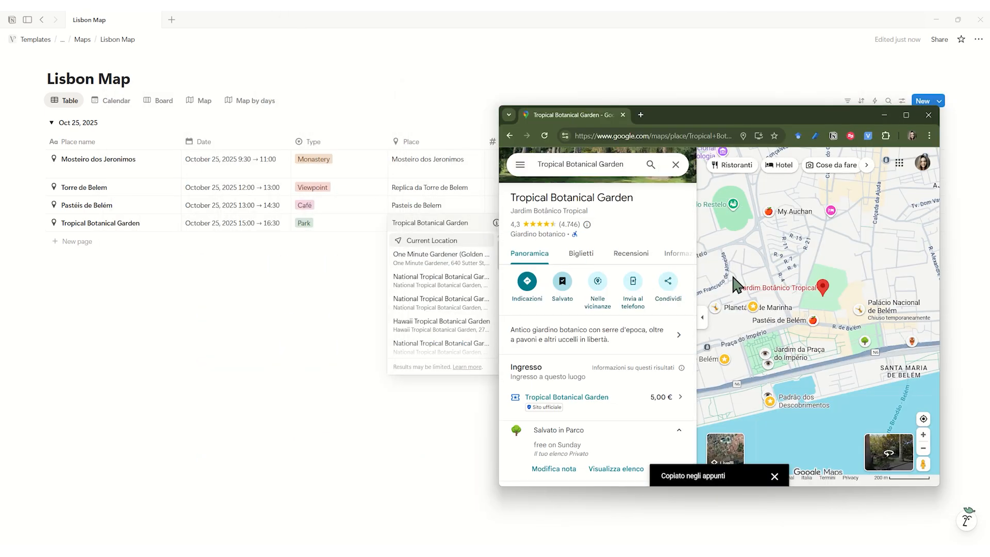
Back in Notion, search the garden's Place with the copied address and choose Largo dos Jerónimos, 1400-209 Lisbon, Portugal.
click(885, 116)
key(ctrl+a)
key(BackSpace)
text(Largo dos Jerónimos, 1400-209 Lisboa, Portogallo)
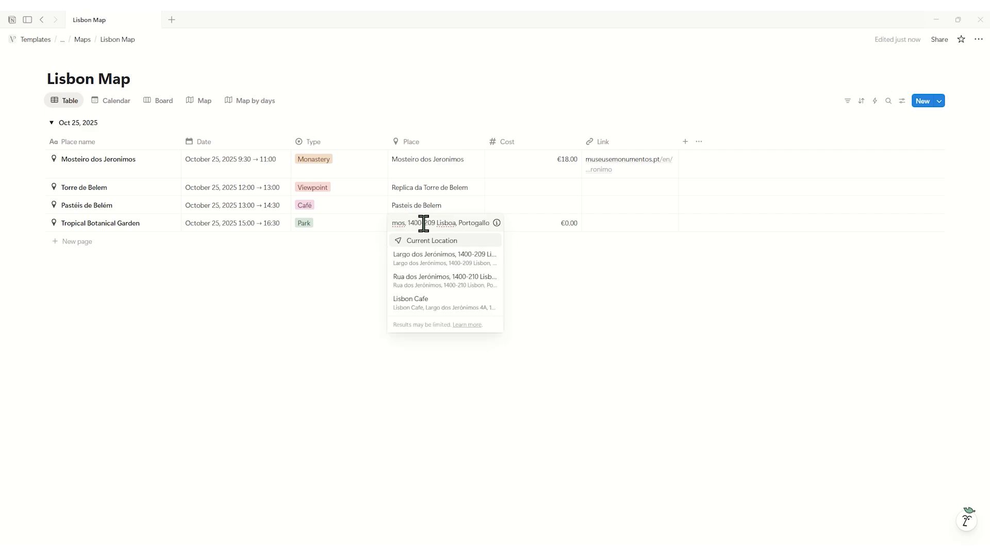
click(458, 258)
key(Escape)
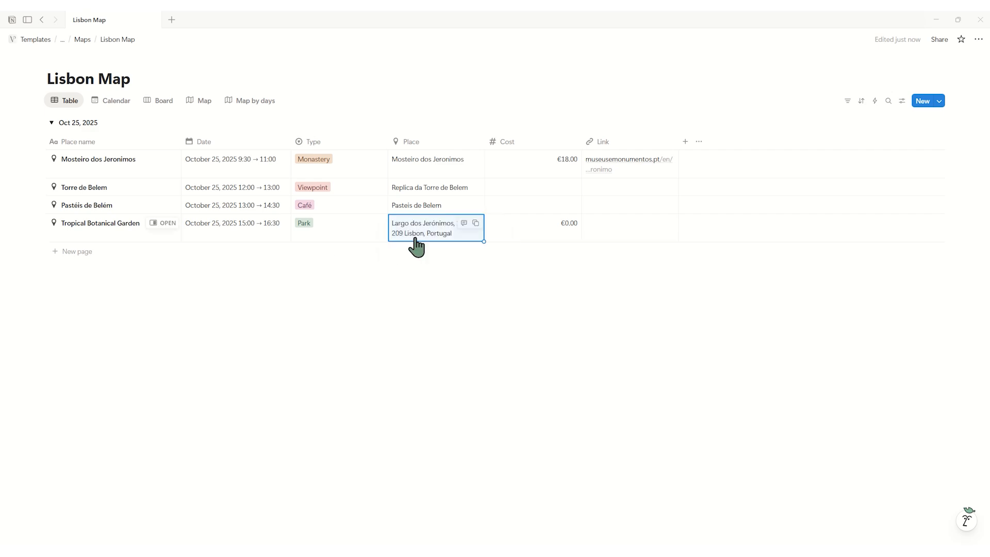
Add a map place at Calçada do Galvão 13, 1400-162 Lisbon and use its location as the Tropical Botanical Garden's Place.
click(206, 108)
click(487, 304)
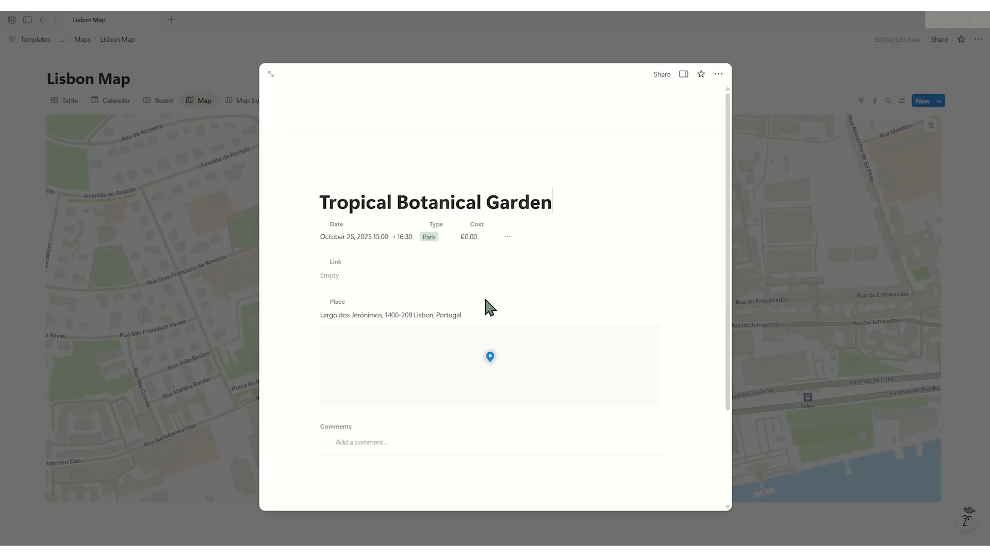
key(Escape)
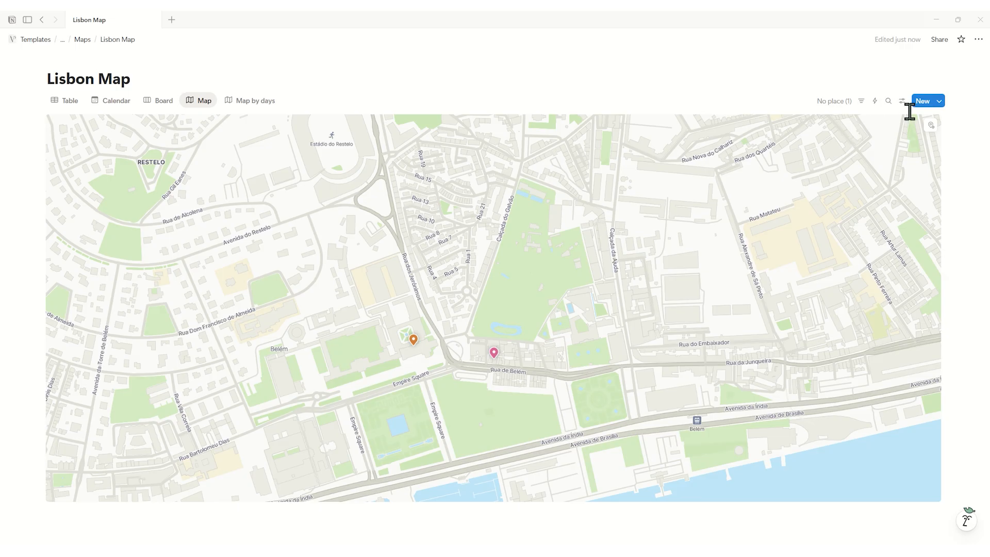
click(514, 290)
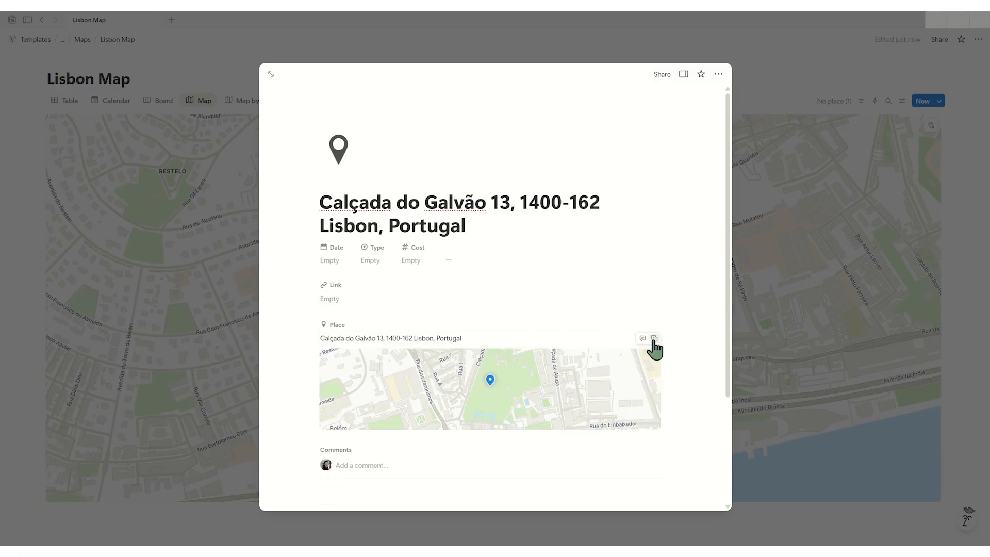
click(781, 267)
click(72, 101)
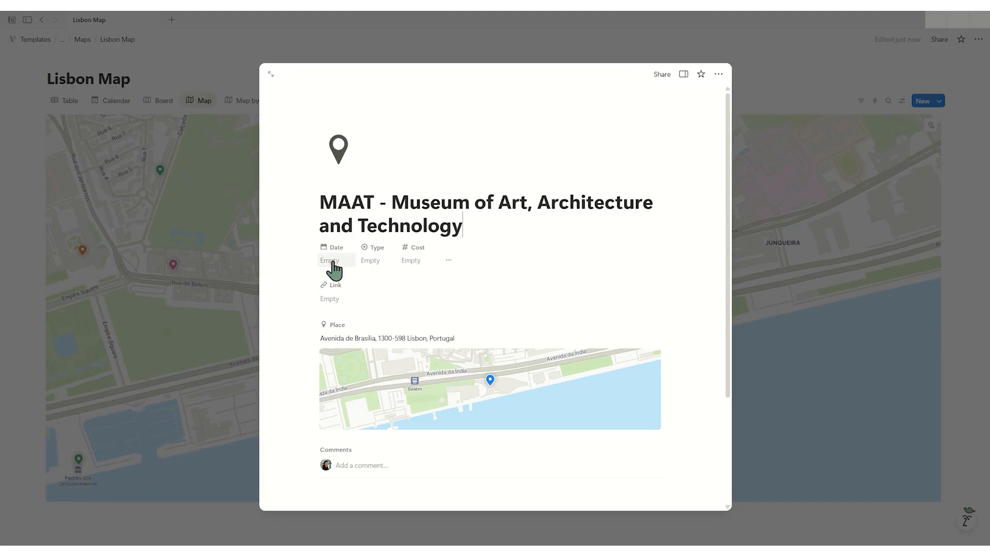
Set the Type of the MAAT museum entry at Avenida de Brasília to Museum and clear its Date.
click(397, 261)
click(410, 361)
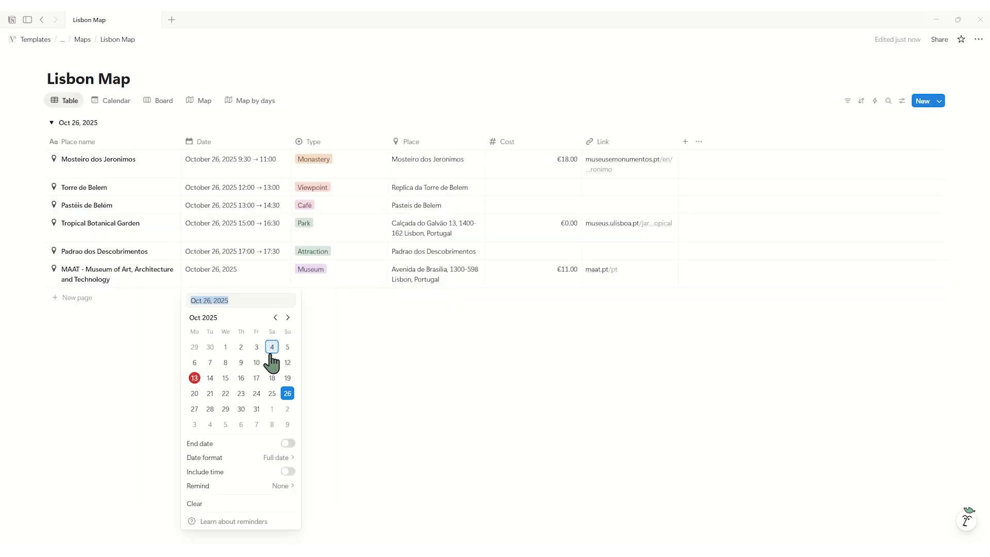
click(288, 298)
click(251, 280)
click(251, 281)
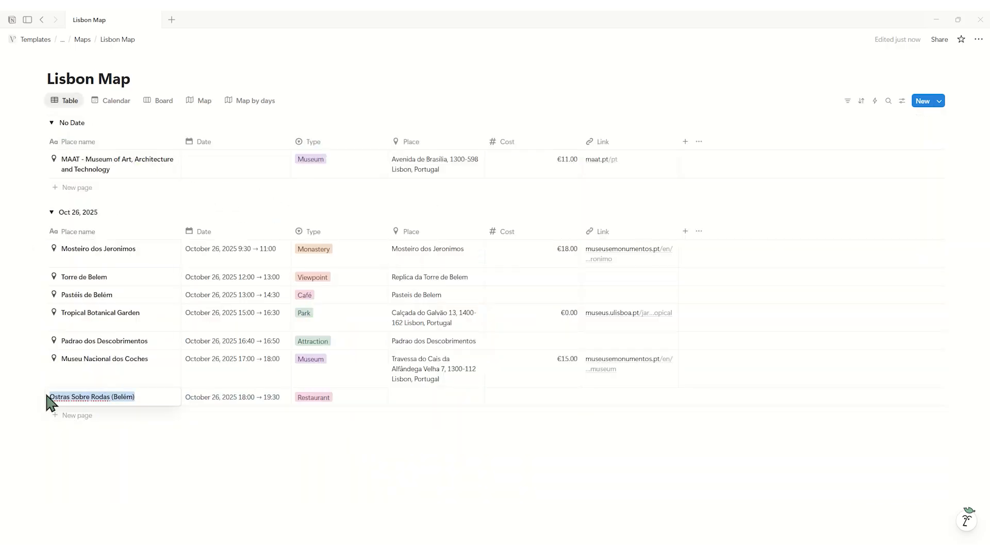
Add a Rossio - Sintra Transportation entry for October 27, 2025 7:40 → 8:20, with Place Rossio, Lisbon, Portugal and Cost €2.45.
click(66, 416)
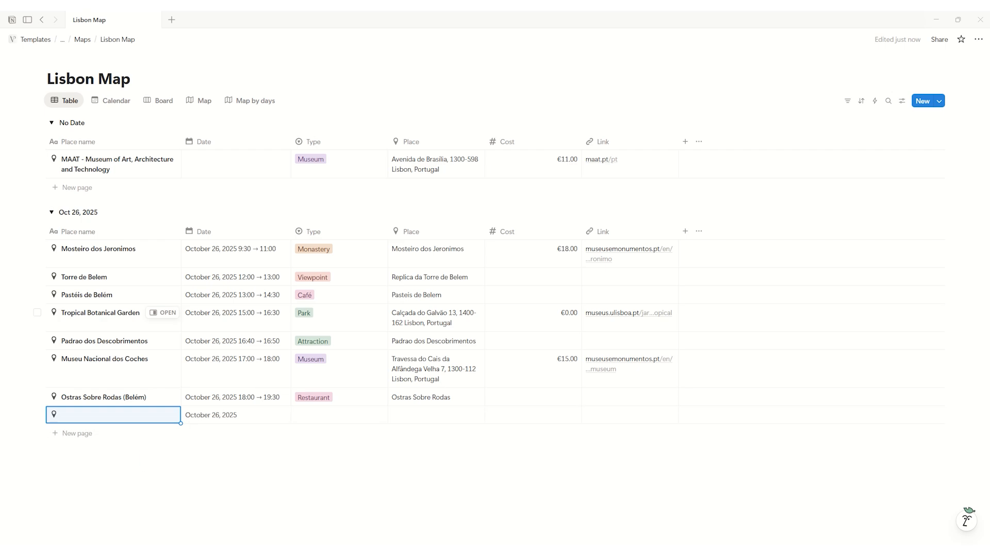
text(Rossio)
click(439, 414)
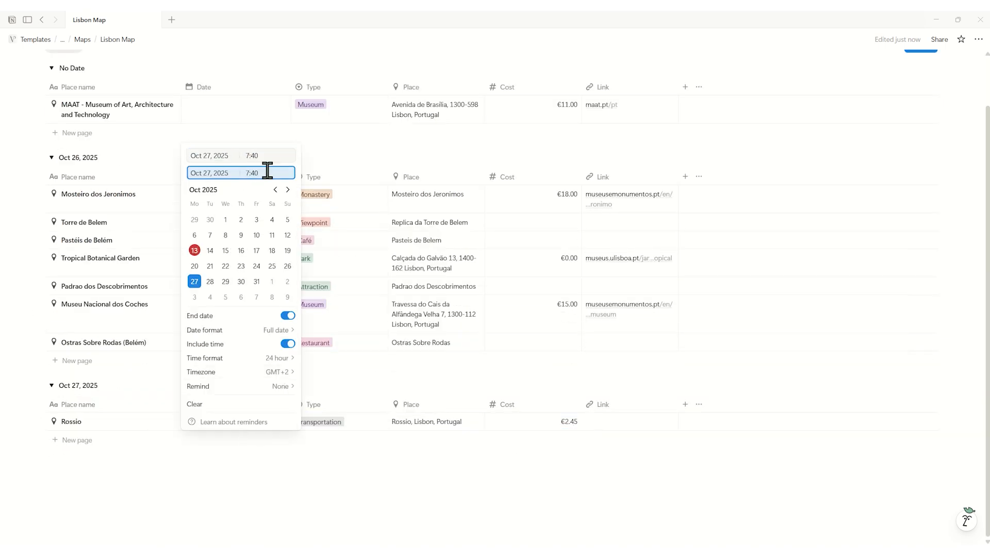
click(121, 418)
Add Quinta da Regaleira as a Castle for October 27, 2025 10:00 → 12:30 with Cost €15.00 and its link, and start another entry.
click(88, 442)
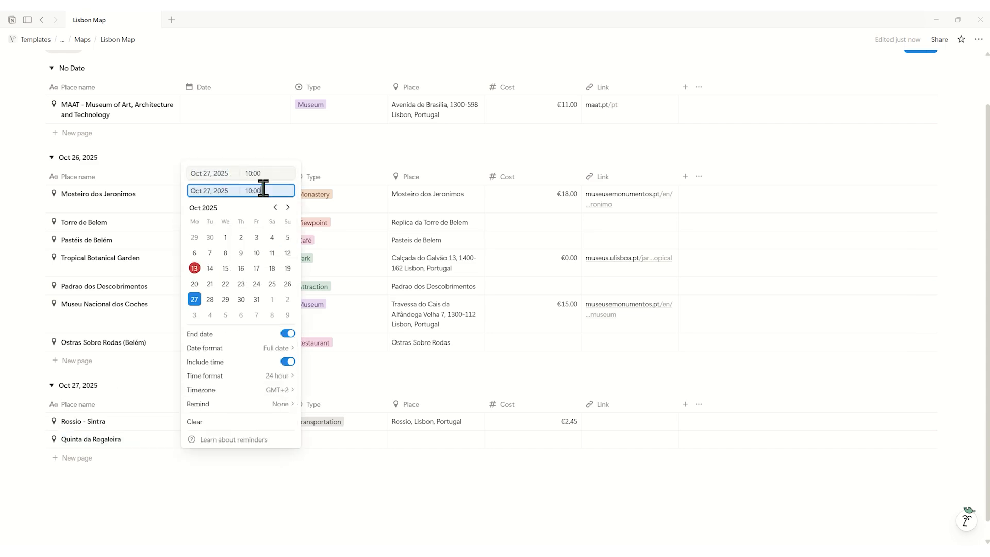
click(418, 378)
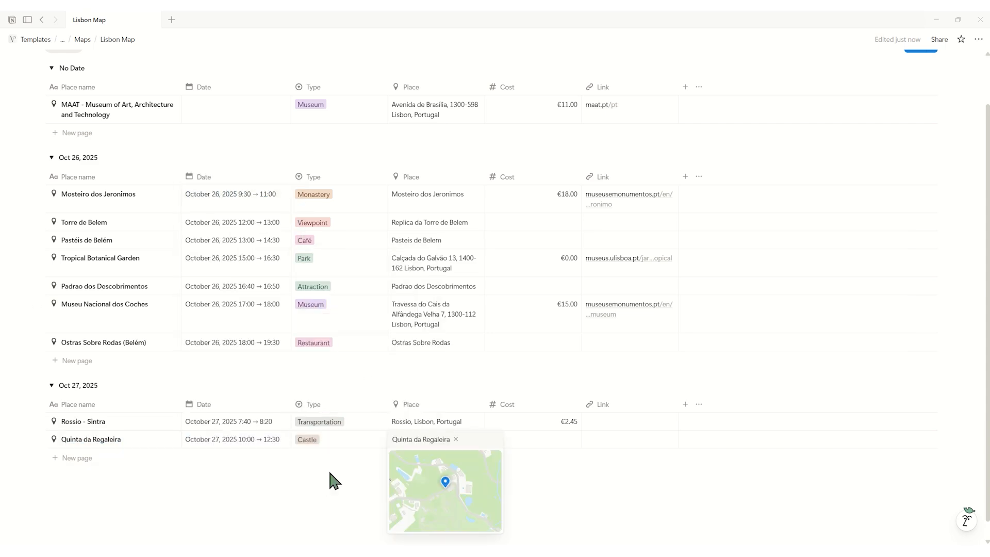
key(Escape)
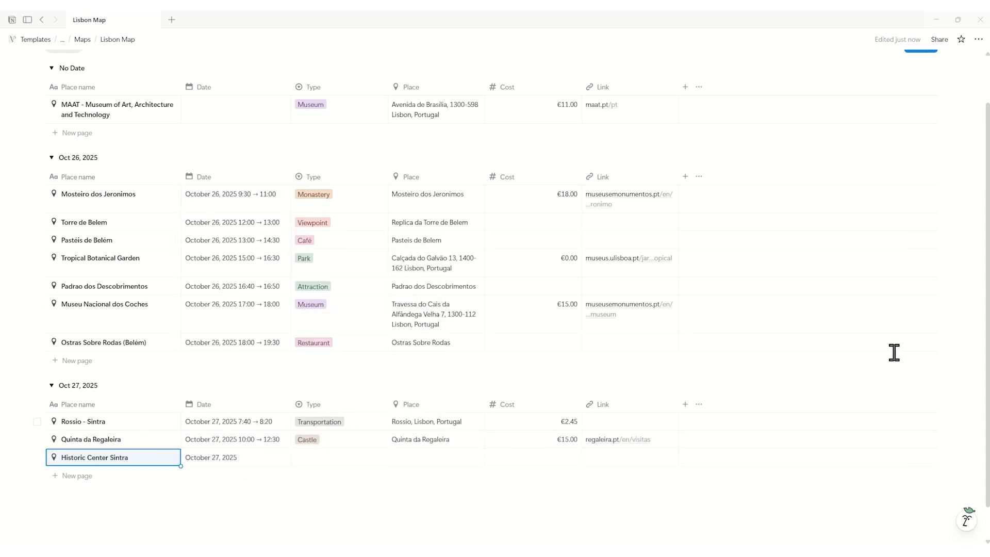
click(232, 457)
click(265, 208)
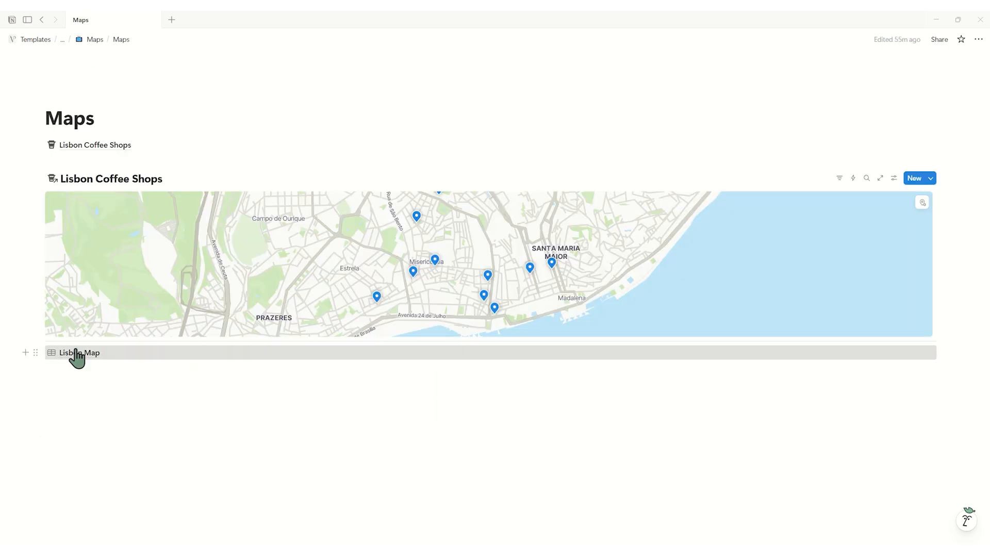
Reopen Lisbon Map, set Jardim da Estrela's Type to Park and Elevador de Santa Justa's time to 16:00 → 16:30 on October 25.
click(76, 353)
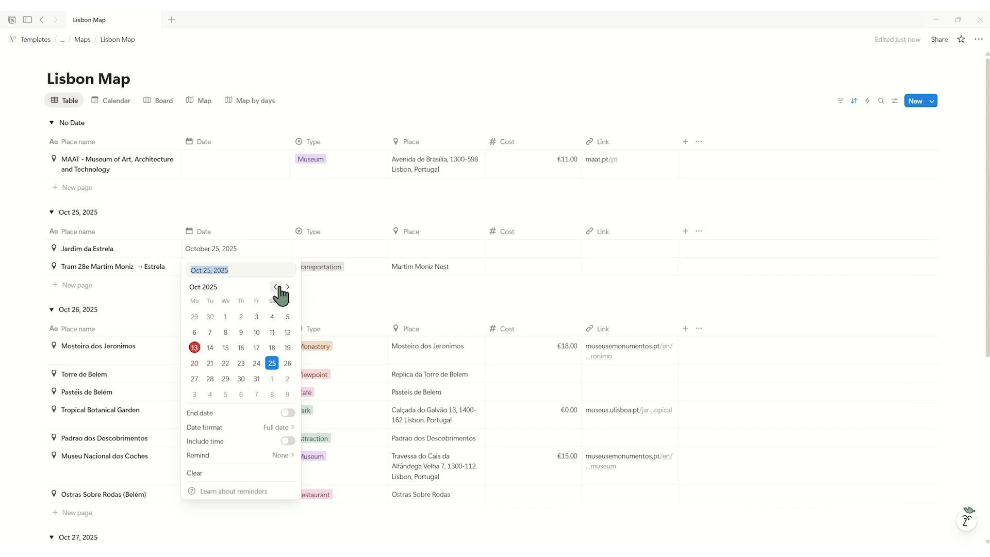
click(336, 267)
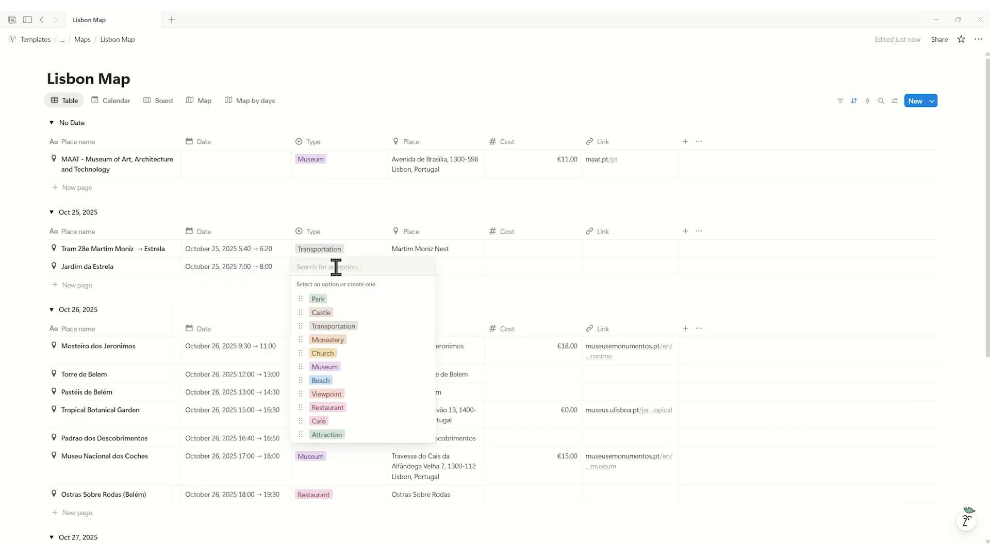
click(201, 101)
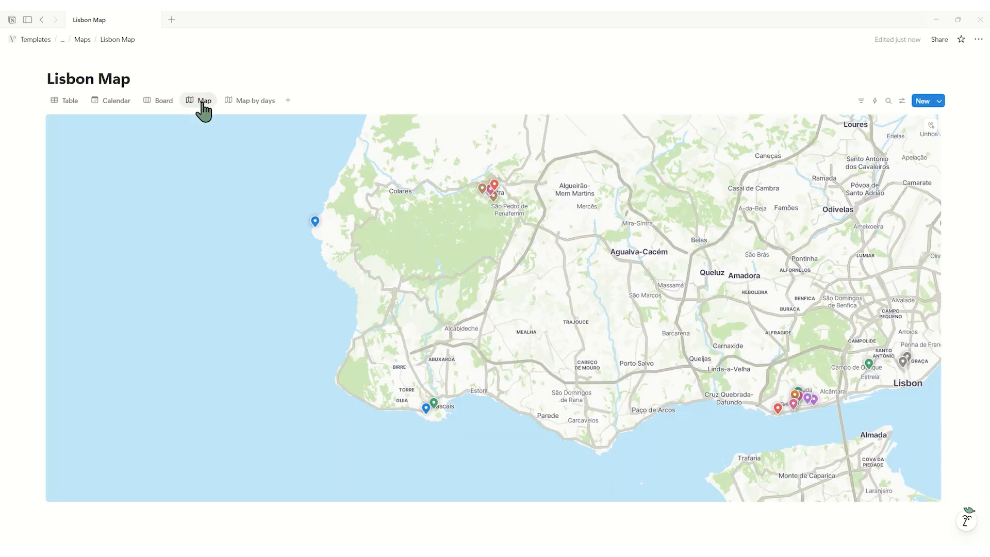
scroll(515, 351, up, 10)
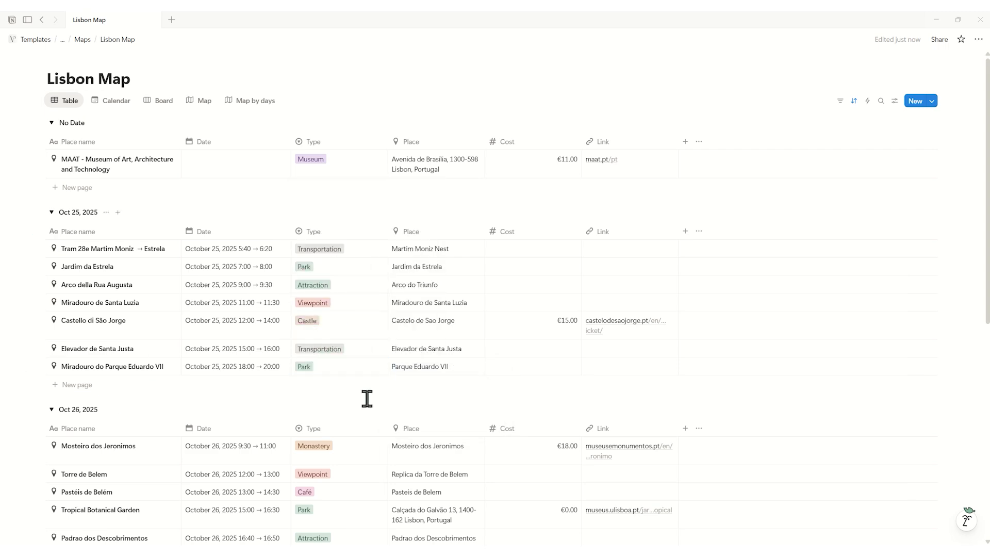
click(243, 351)
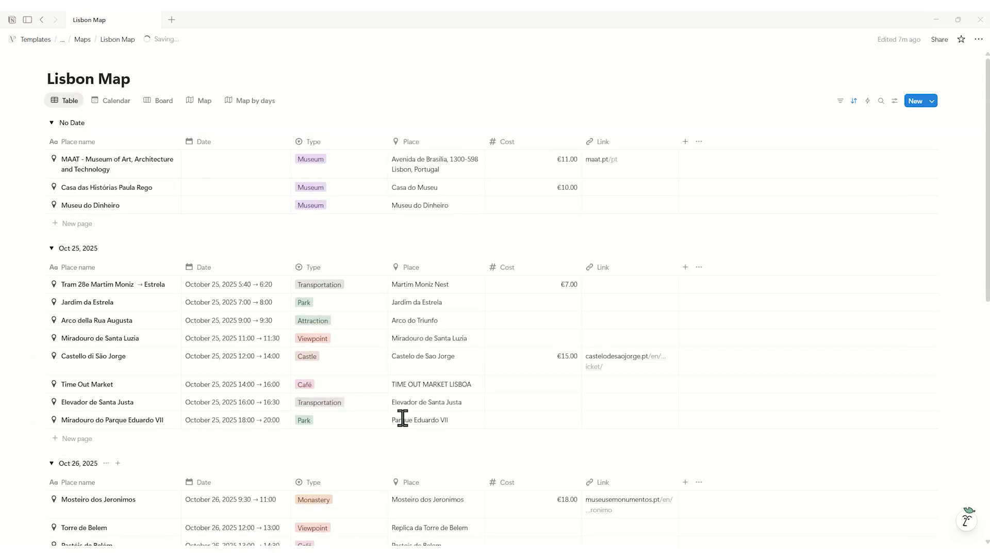
Review the finished itinerary in the Calendar, Board and Map by days views, examining the cards and the pins colored by day.
click(119, 102)
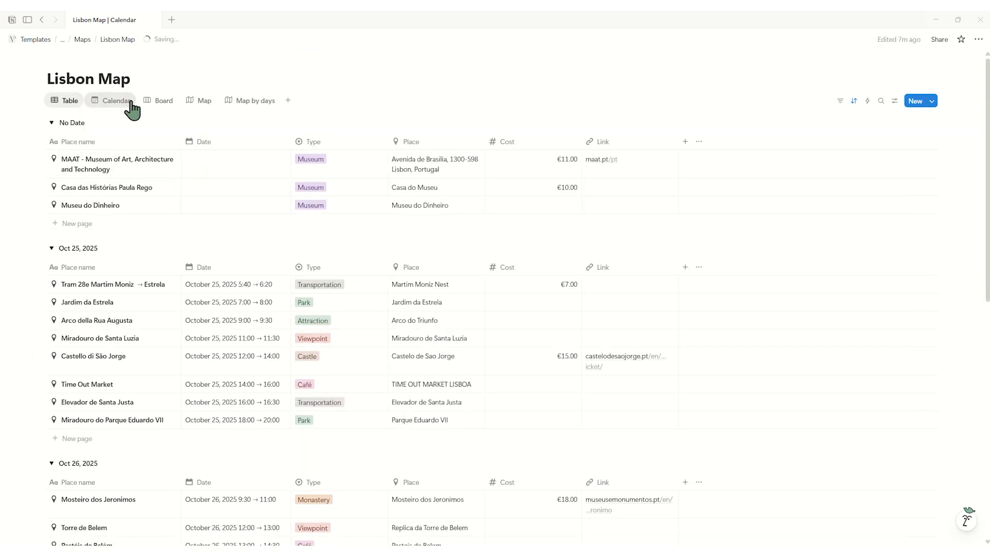
click(172, 102)
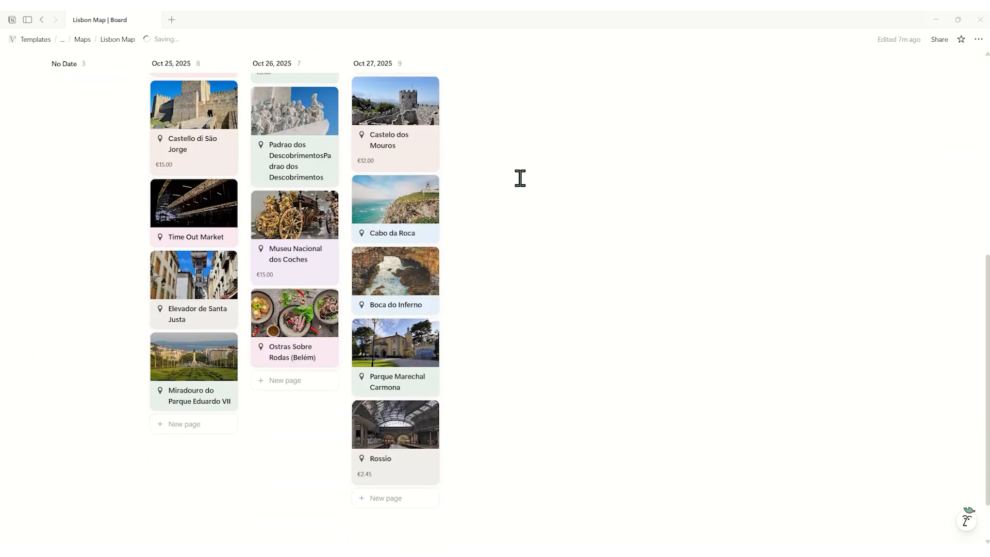
scroll(519, 177, up, 5)
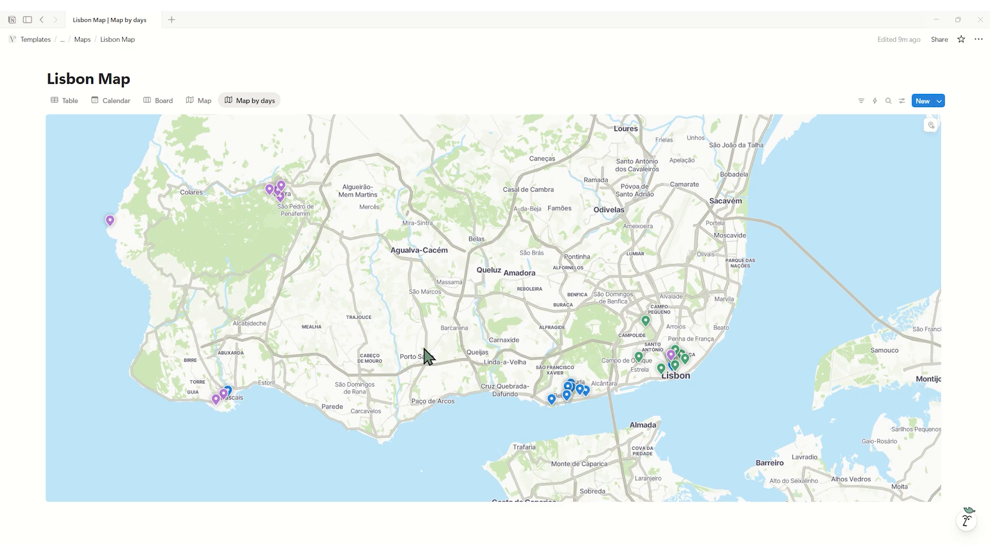
scroll(427, 356, down, 1)
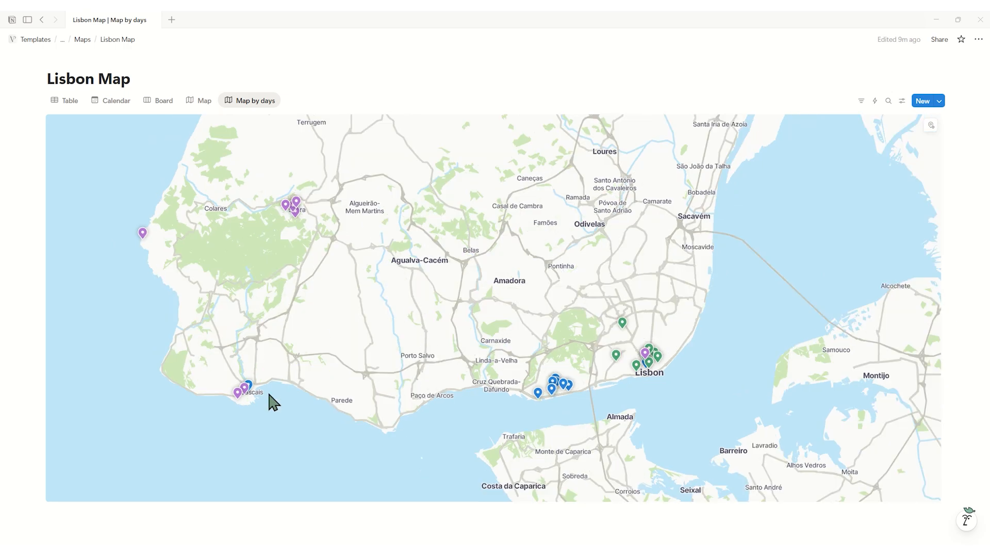
scroll(240, 410, up, 5)
scroll(432, 432, down, 5)
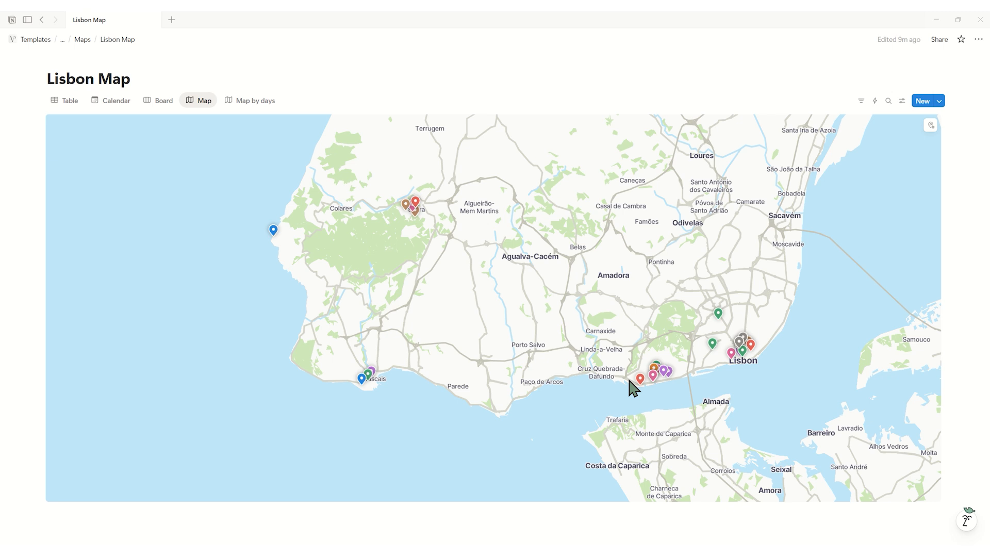
mouse_move(641, 380)
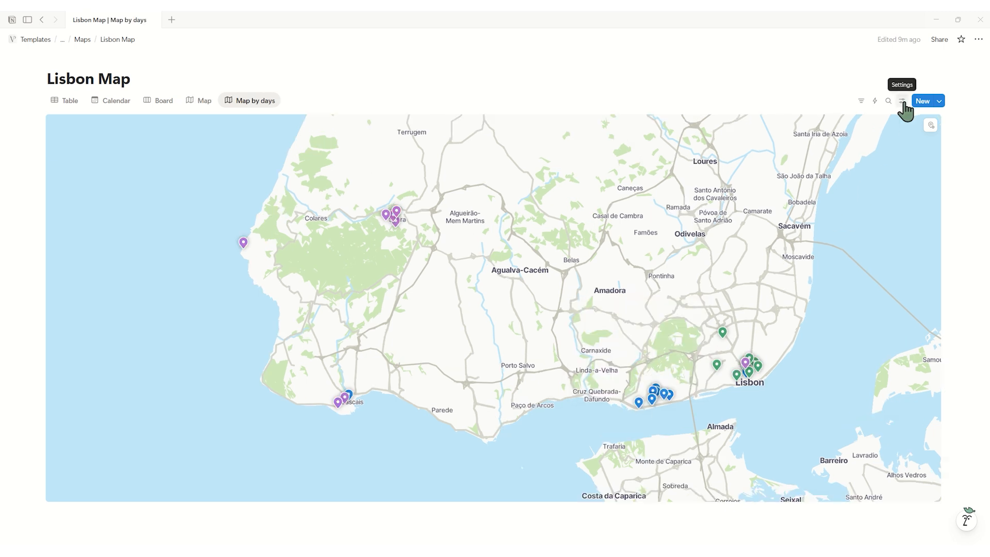
Filter the Map by days view to entries whose Date is not empty and save the filter for everyone.
click(902, 101)
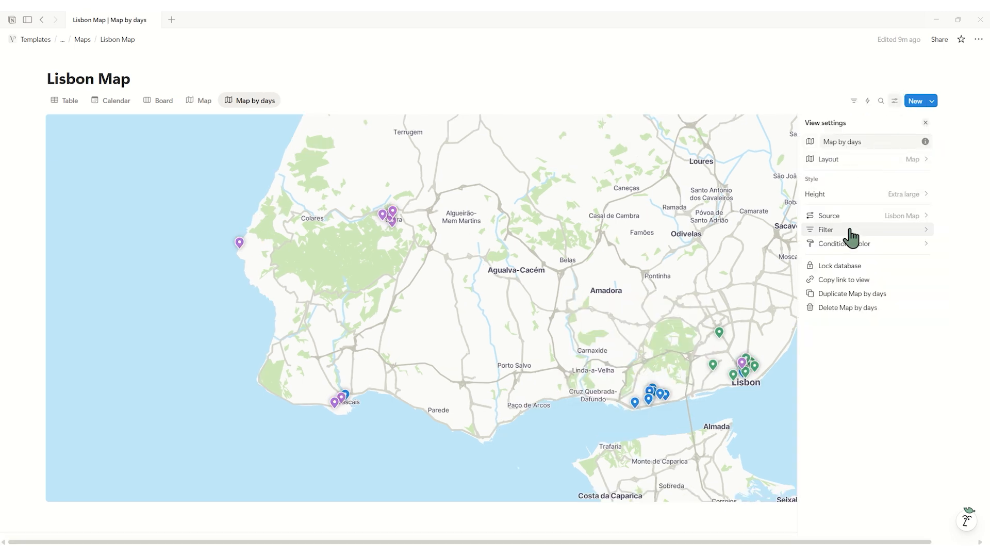
click(851, 231)
click(855, 199)
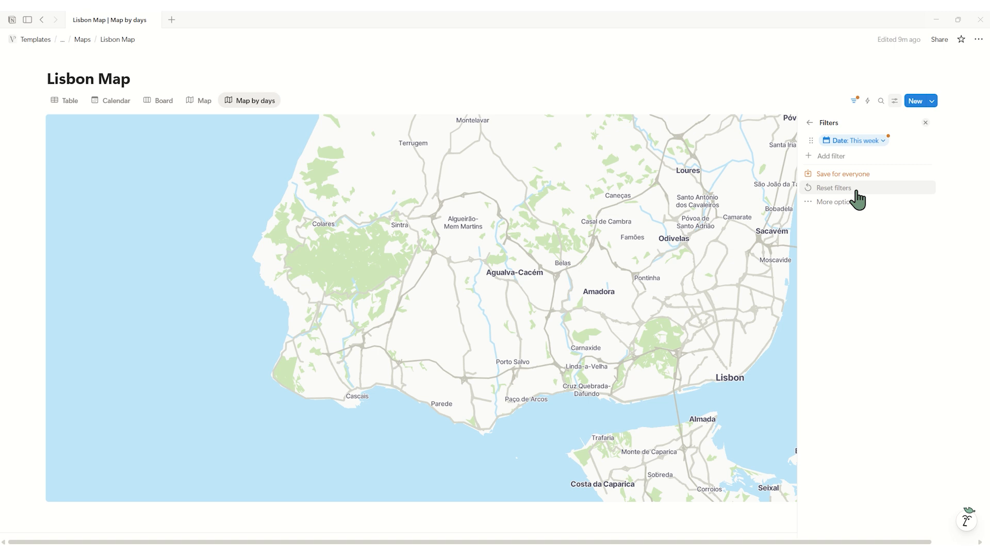
click(866, 141)
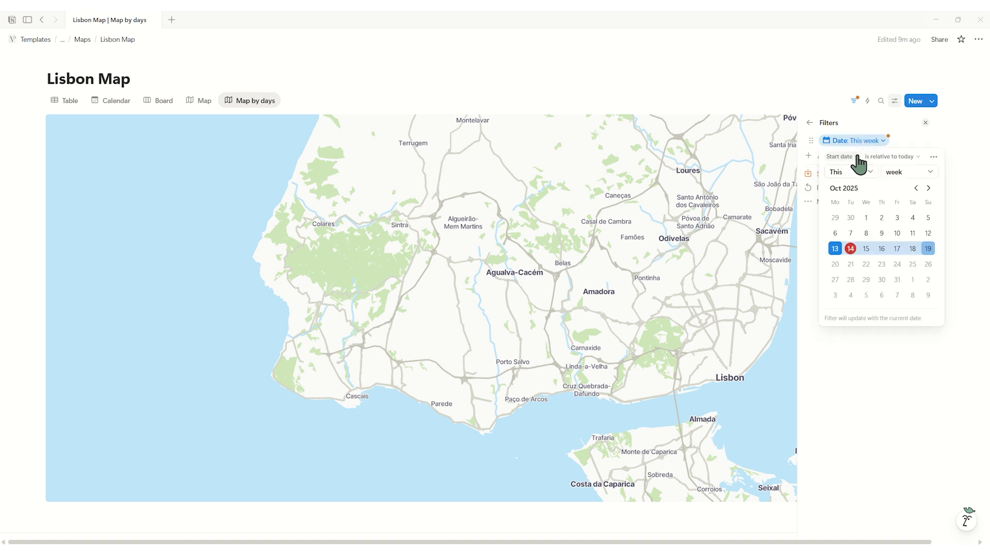
click(888, 156)
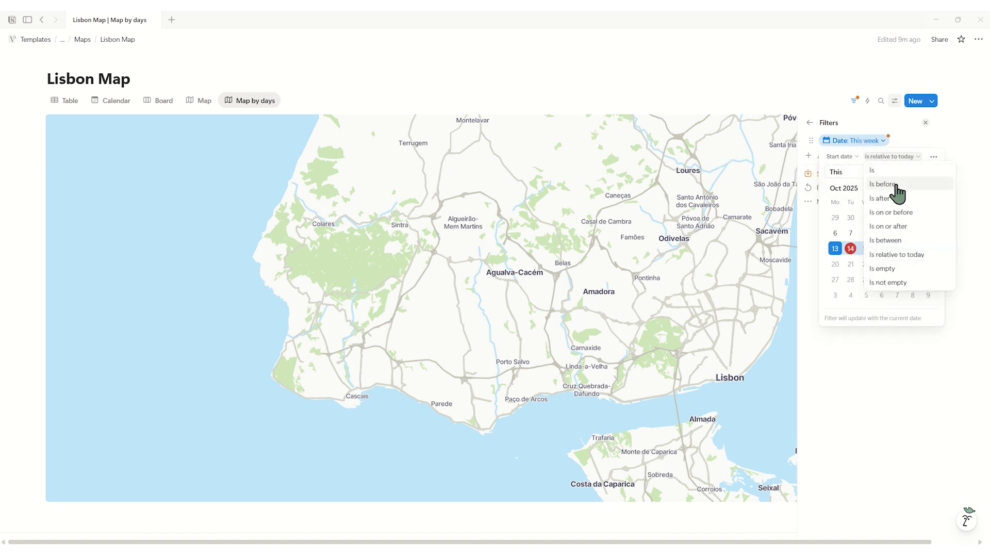
click(907, 283)
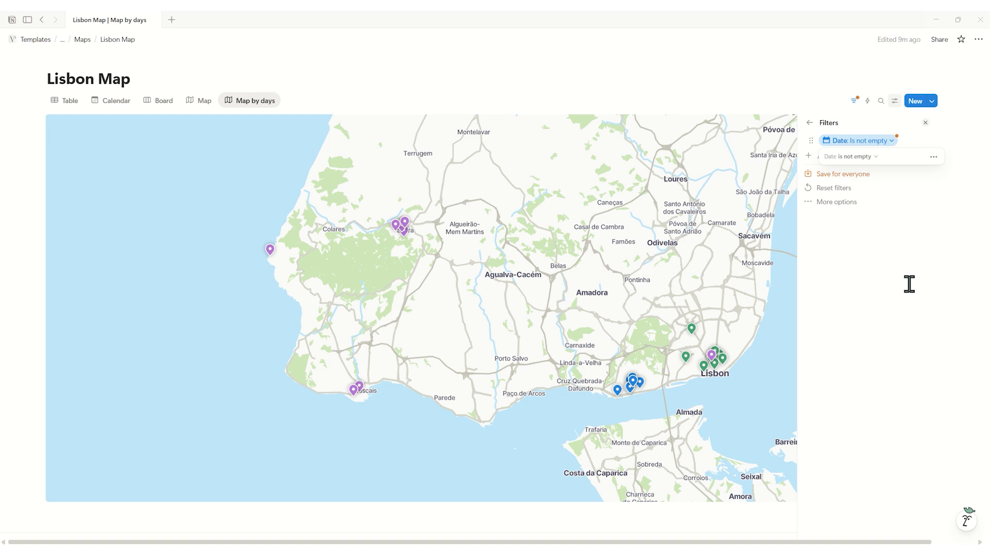
click(846, 122)
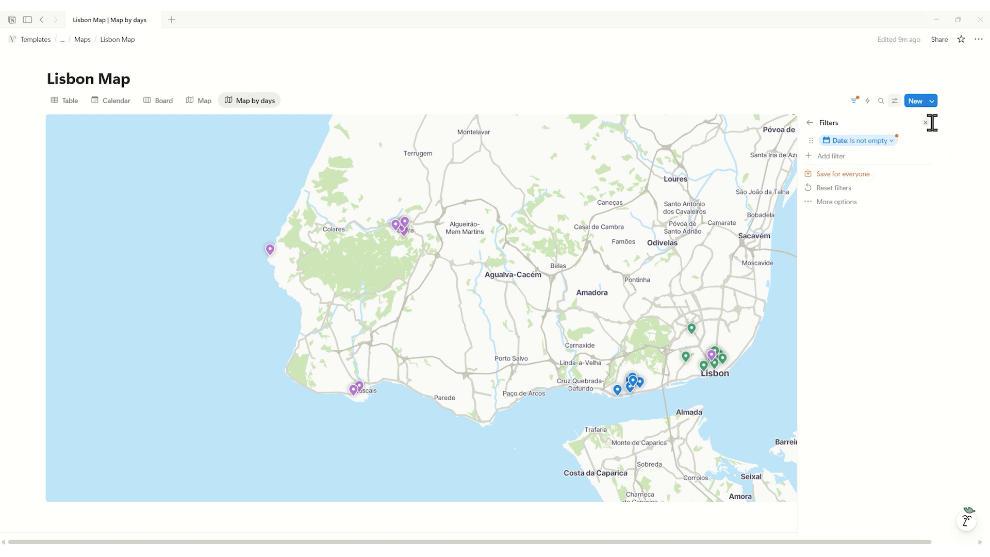
click(856, 174)
click(926, 123)
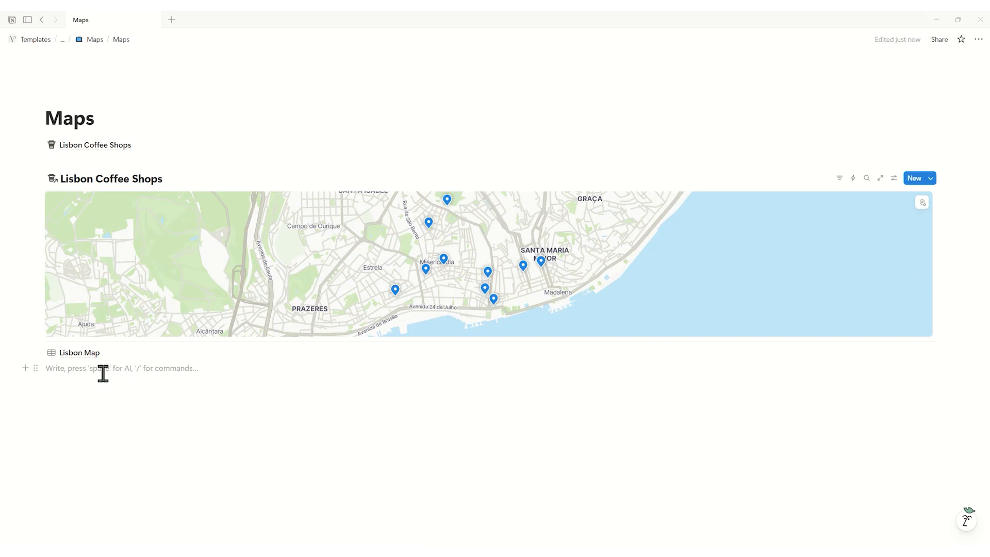
Embed a linked map view below the Lisbon Map link, using Lisbon Map as the data source and its Map by days view.
text(/map)
click(115, 323)
click(890, 421)
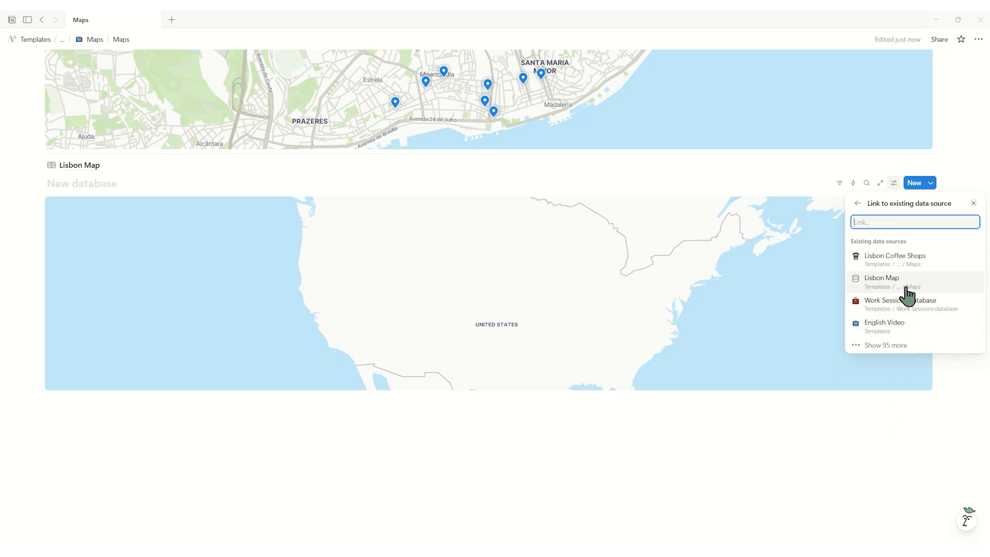
click(923, 283)
click(917, 267)
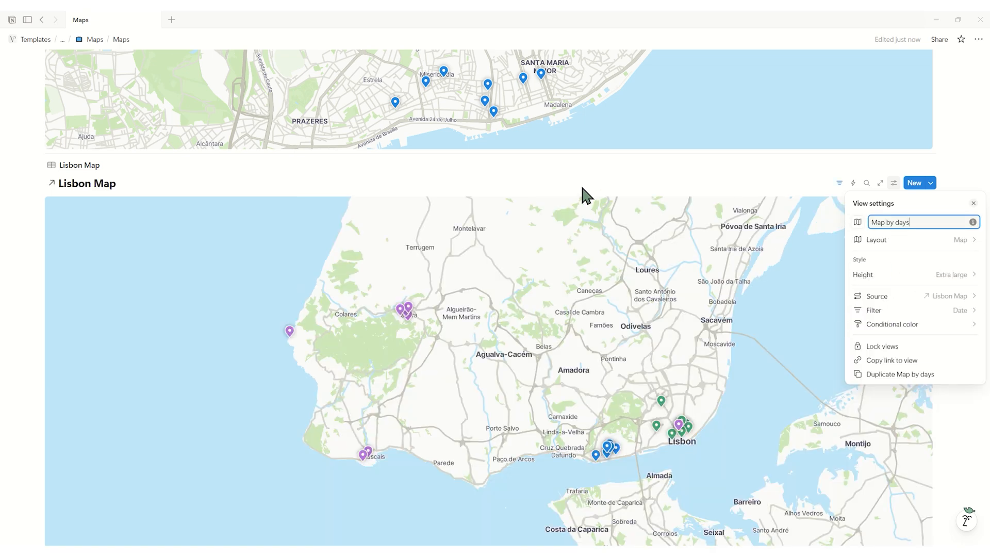
click(582, 186)
Examine the saved places and their custom emoji markers around Lisbon in Google Maps, for comparison with the embedded Lisbon Map.
scroll(567, 173, down, 2)
drag(523, 374, 536, 400)
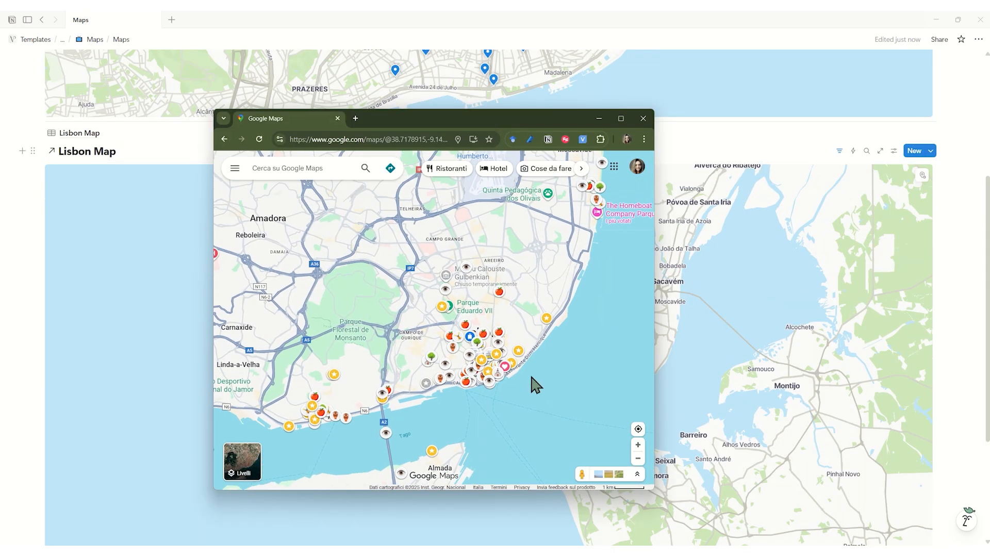
scroll(536, 384, down, 2)
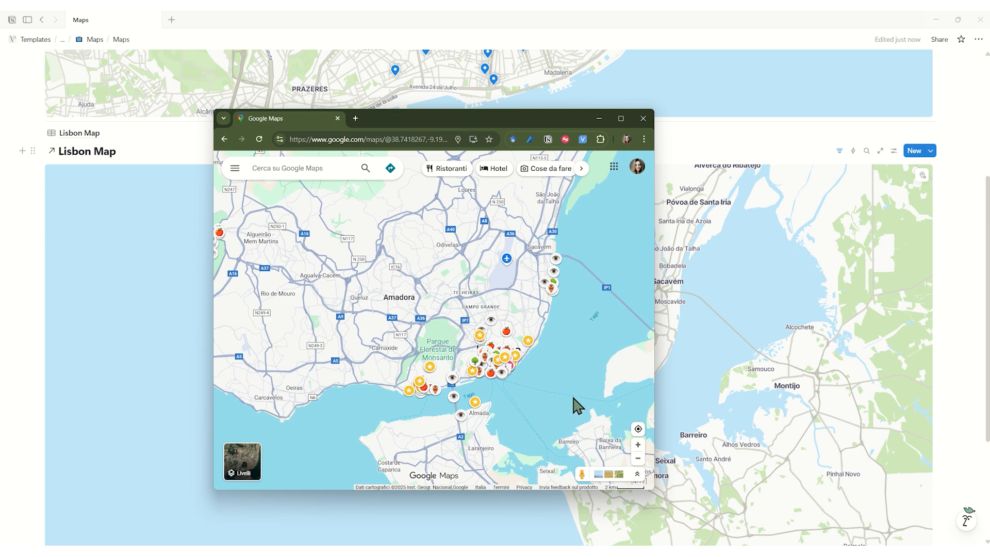
scroll(576, 406, up, 1)
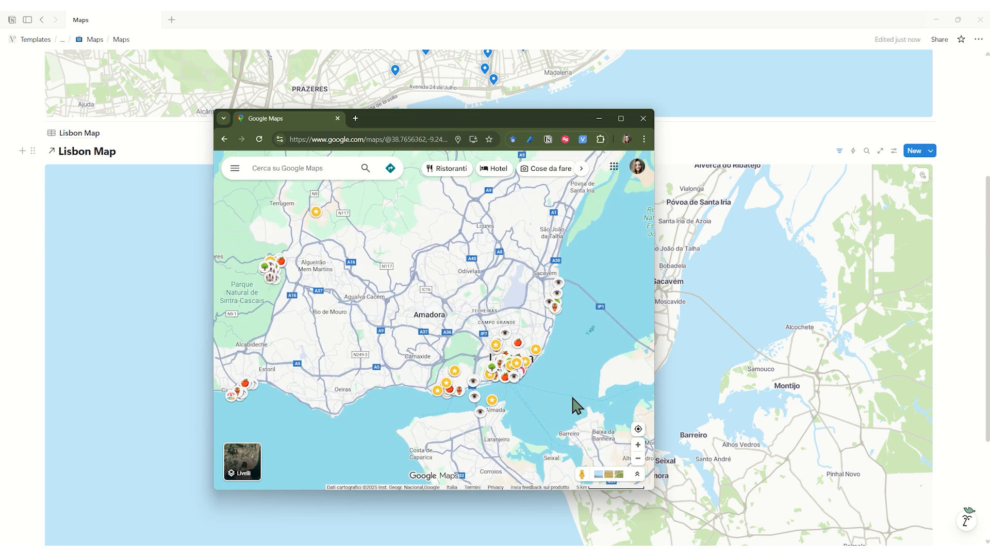
scroll(576, 406, up, 1)
scroll(575, 406, down, 3)
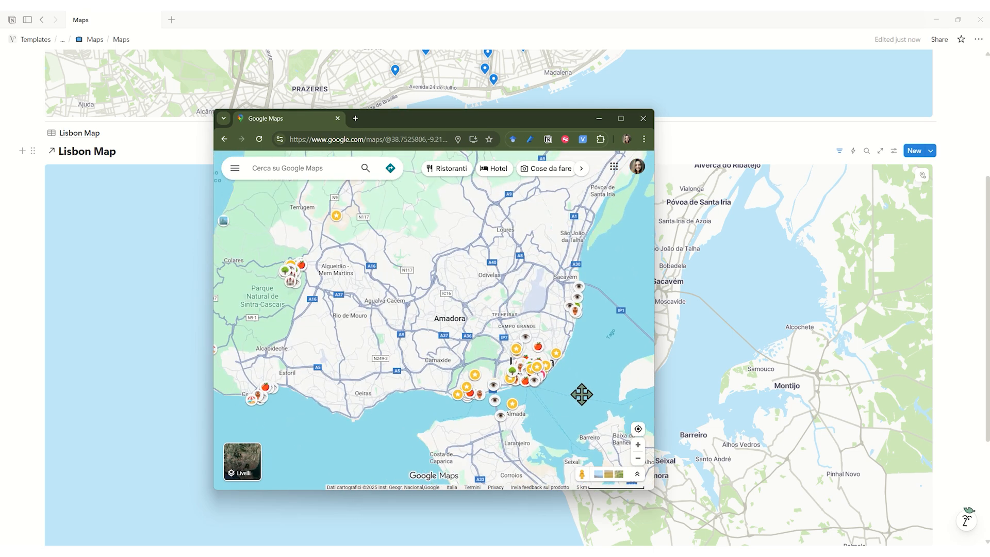
scroll(596, 410, down, 1)
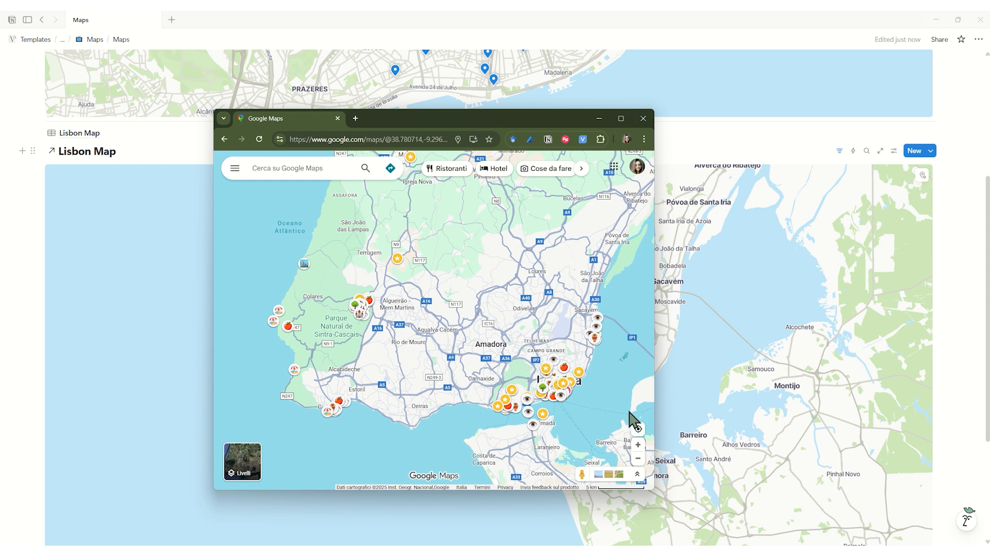
scroll(633, 421, up, 1)
scroll(633, 421, up, 1)
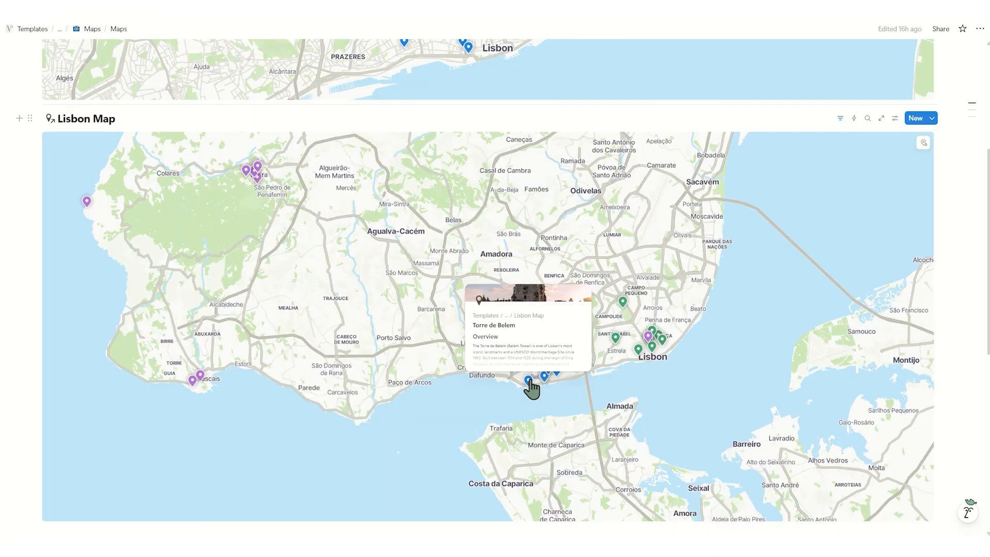
Return to Notion, open the Torre de Belem entry from Lisbon Map and inspect the pin of its Place.
click(529, 375)
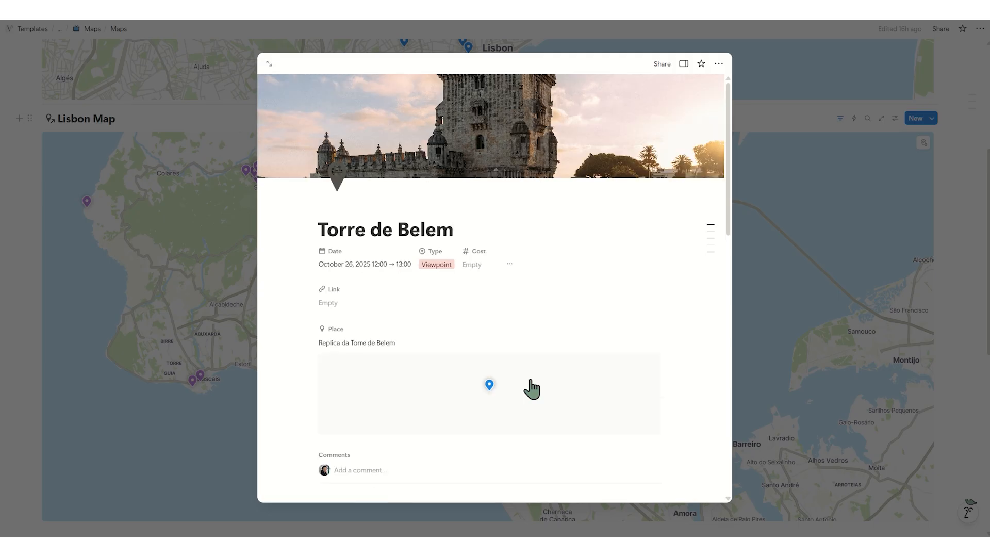
click(490, 387)
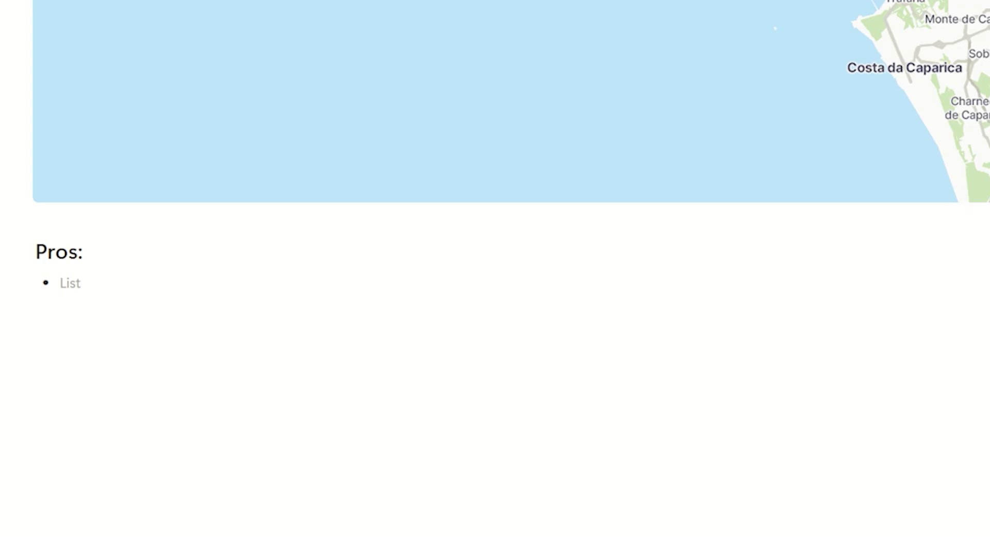
Fill the Pros list with three bullets: clean, visually appealing map interface; flexible coloring options for grouping and organizing; perfect for travel planning and local directories.
click(124, 289)
text(Clean, visually appealing map interface)
key(Return)
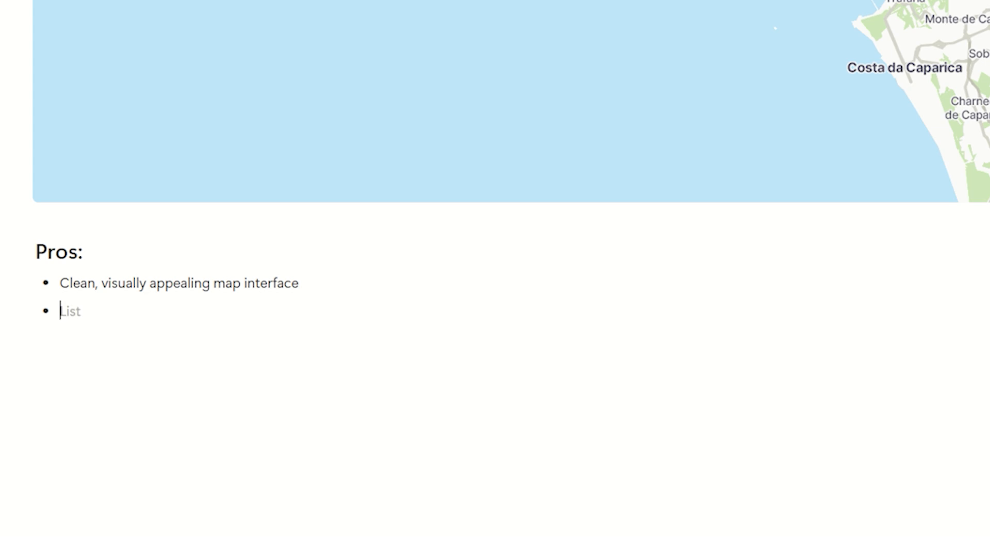
click(137, 313)
text(Flexible coloring options for grouping and organizing)
key(Return)
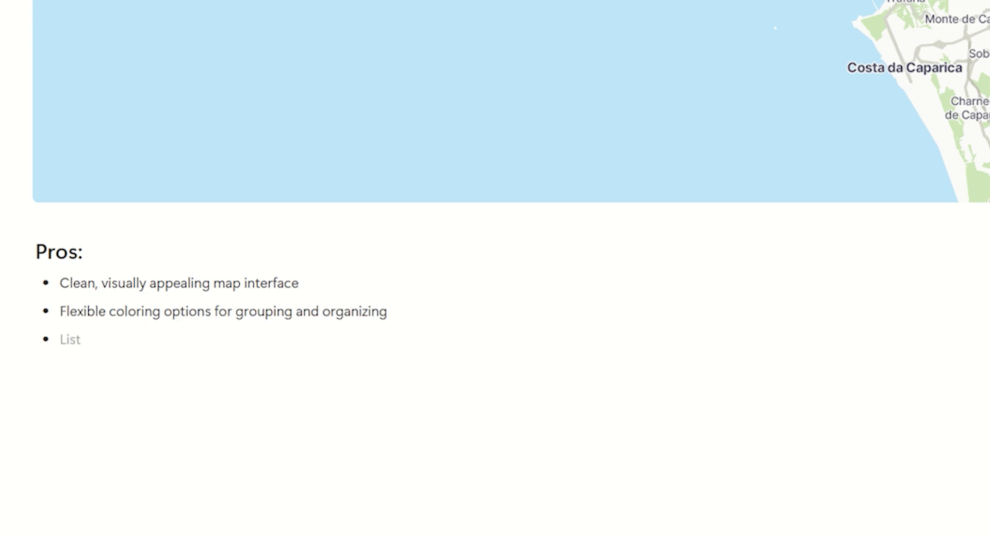
click(103, 339)
text(Perfect for travel planning and local directories)
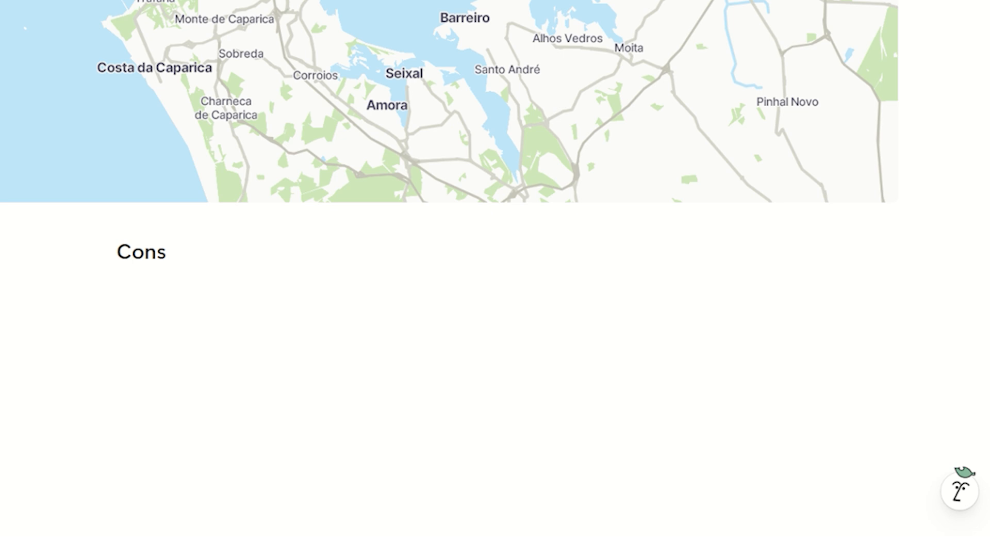
List under Cons: custom emojis on pins aren't supported yet; name search can be finicky and imprecise; without an exact address, pins might "drift" to the wrong location.
click(217, 293)
text(-)
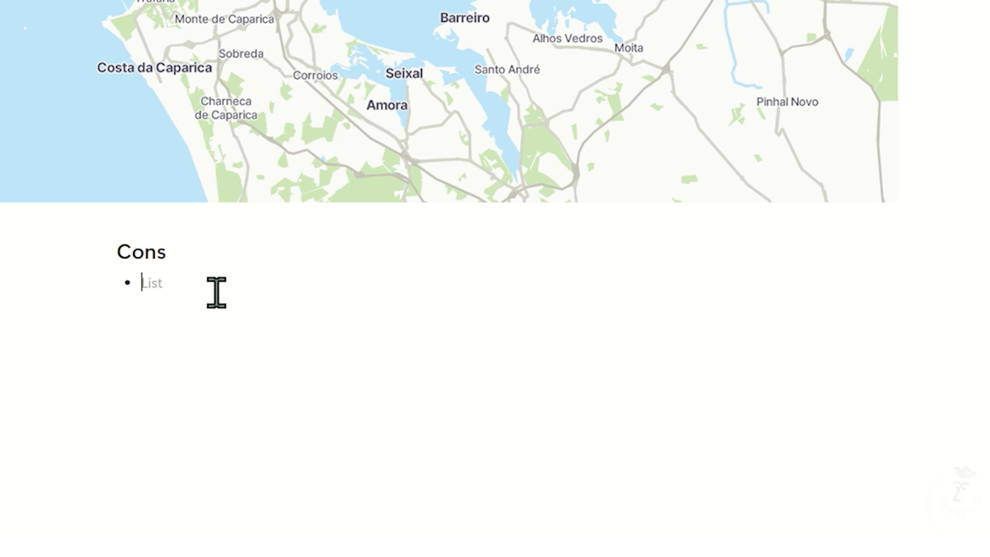
text(Custom emojis on pins aren't supported yet)
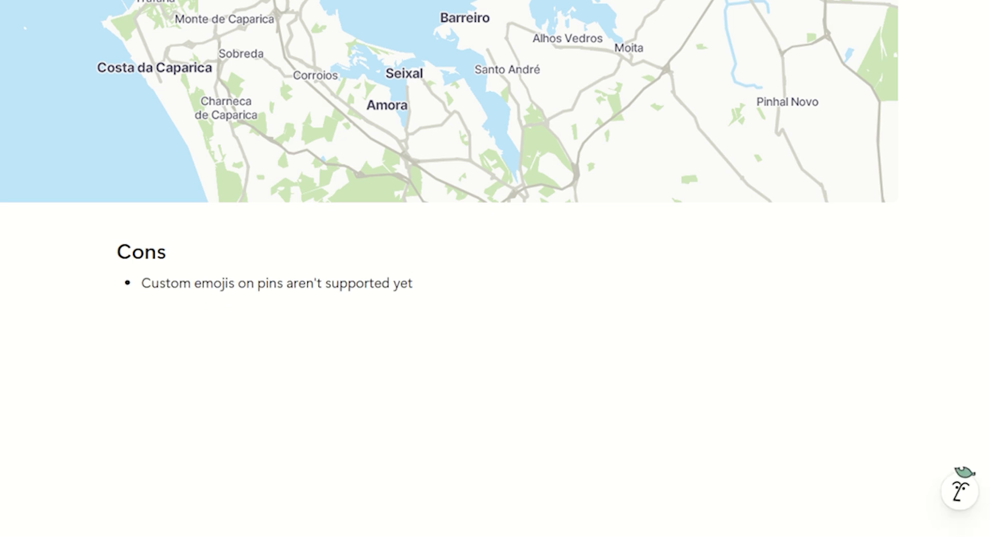
click(440, 280)
key(Return)
text(Name search can be finicky and imprecise)
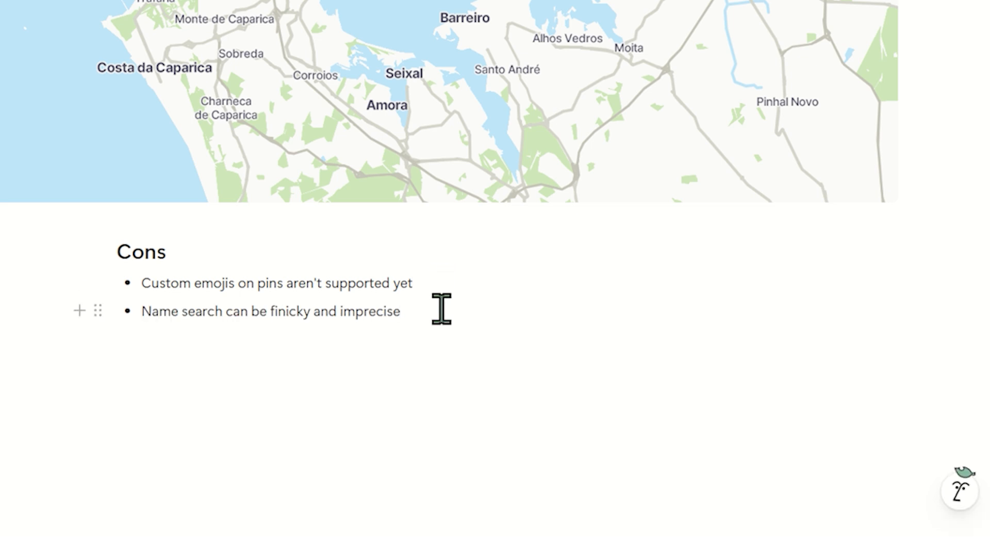
key(Return)
text(Without an exact address, pins might "drift" to the wrong location)
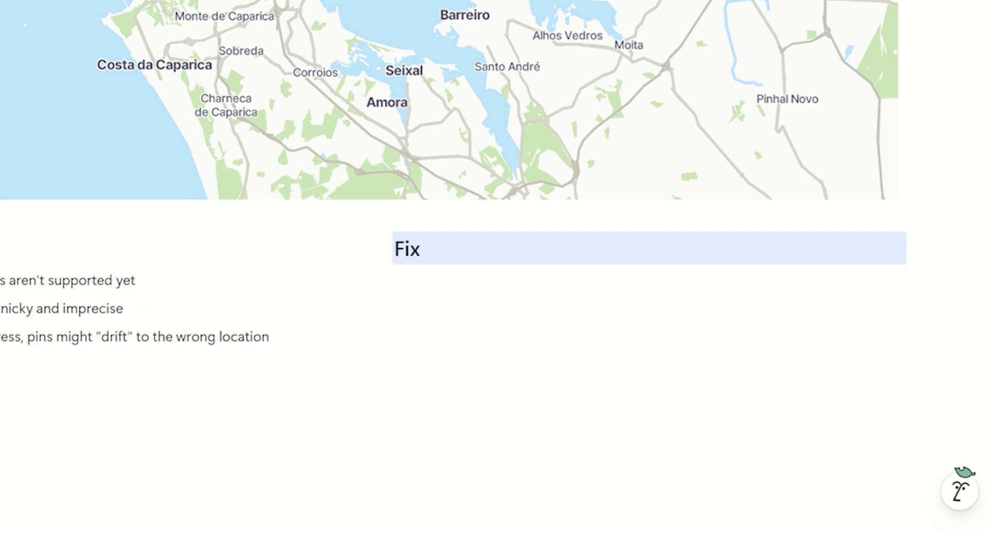
Add two bullets under Fix: pasting the full Google Maps address into the "Place" field, and creating a pin directly on the map for precise placement.
click(552, 280)
text(-)
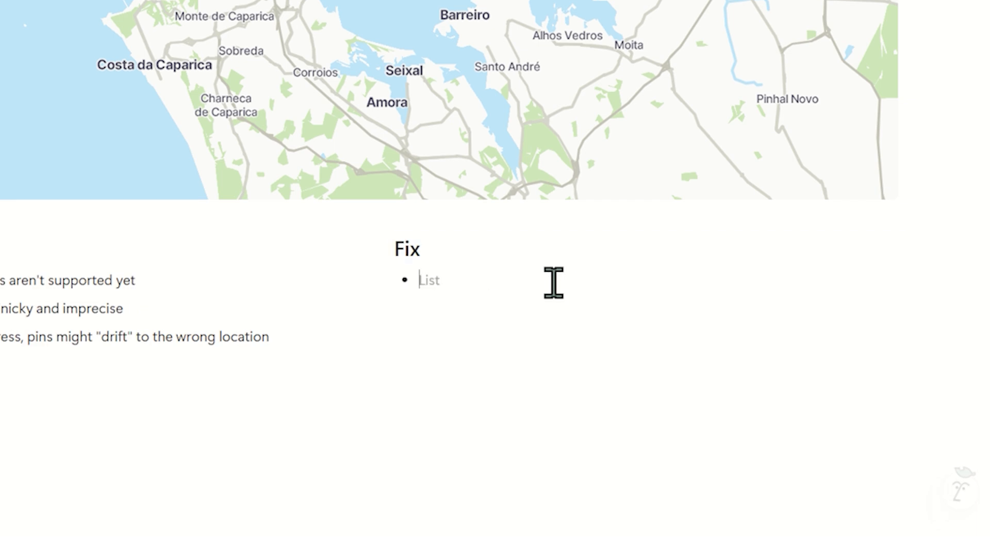
text(Copy the full address from Google Maps and paste it into the "Place" field—coordinates will be fixed correctly)
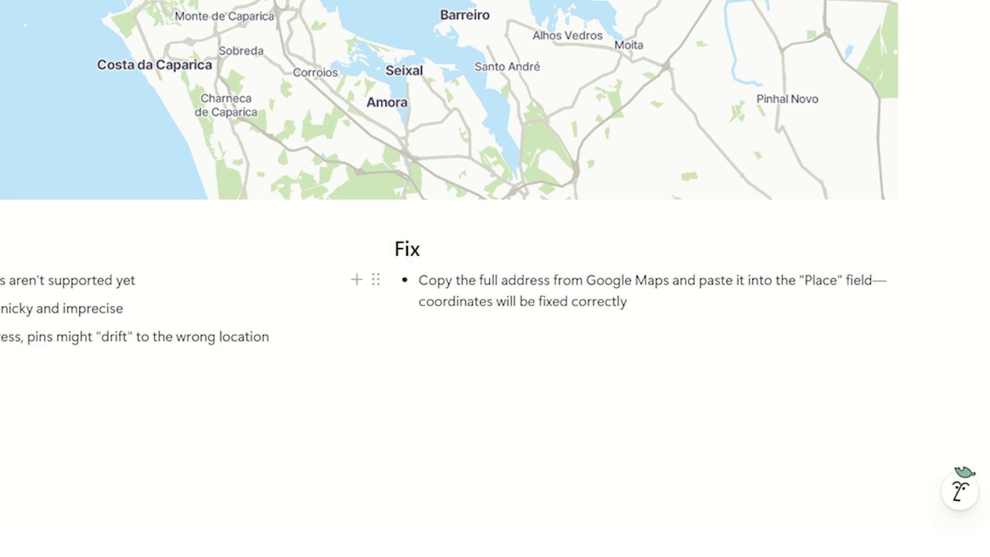
key(Return)
text(Alternatively, create a pin directly on the map for precise placement)
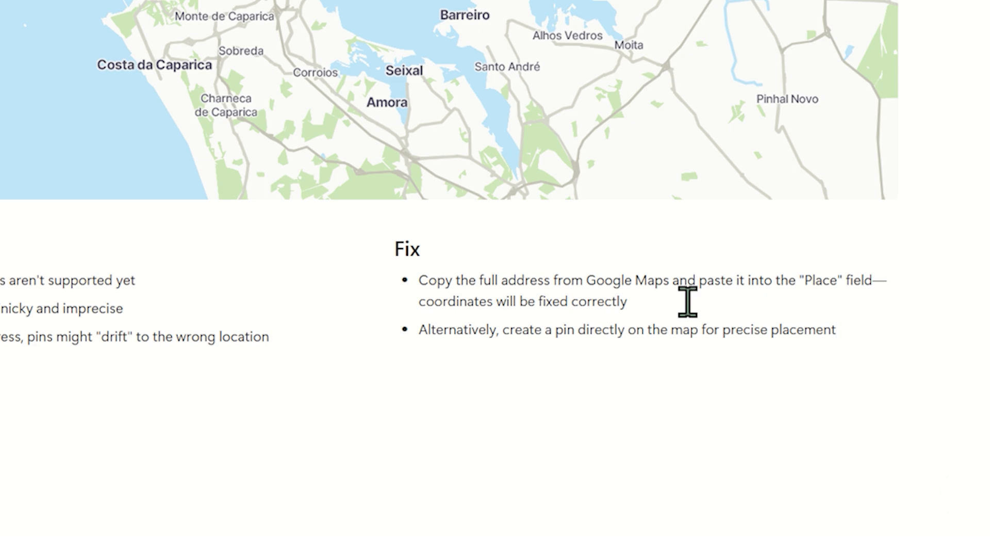
scroll(687, 299, down, 3)
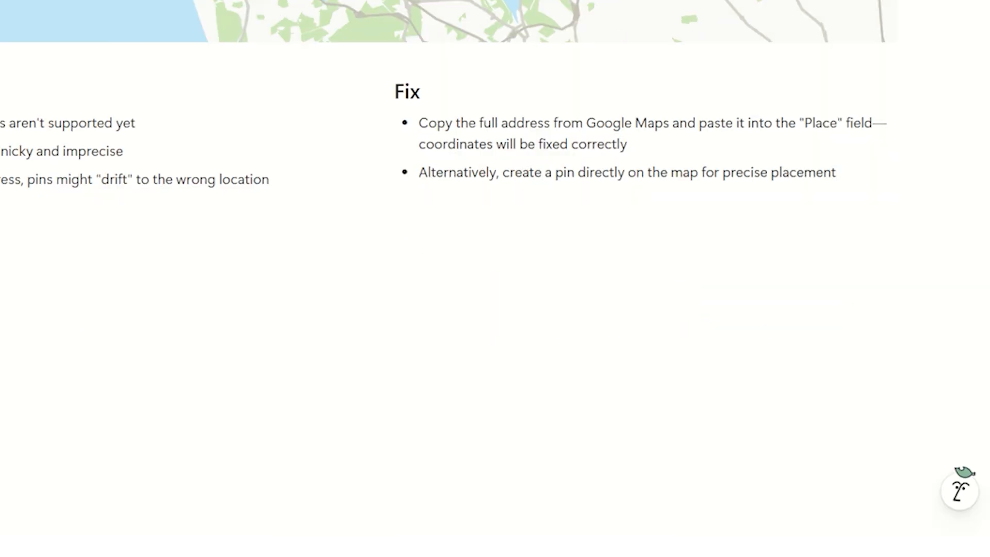
Apply a green background to the Pros heading and its three bullets.
drag(239, 361, 43, 293)
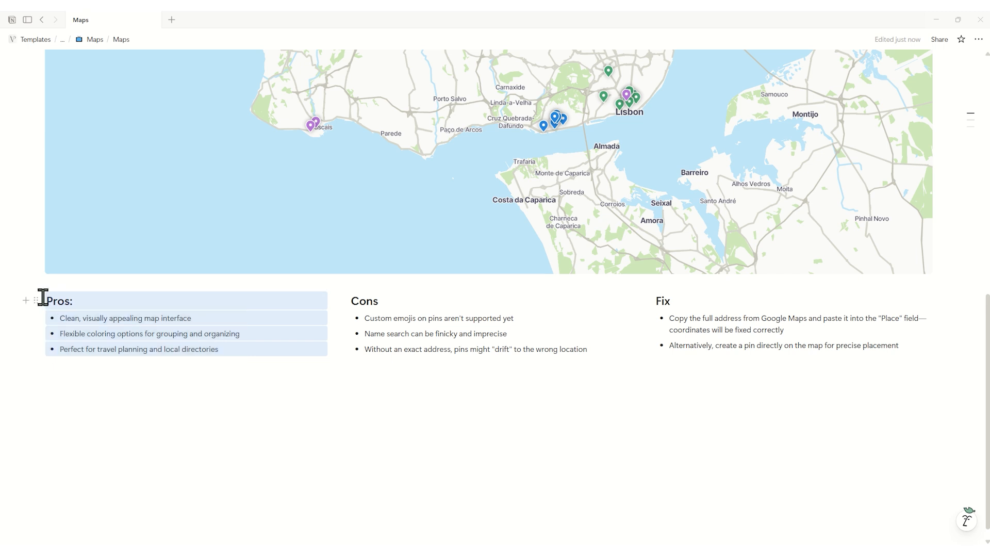
click(37, 299)
mouse_move(98, 274)
click(224, 388)
Apply a red background to the Cons heading and its three bullets.
drag(555, 363, 365, 311)
click(340, 300)
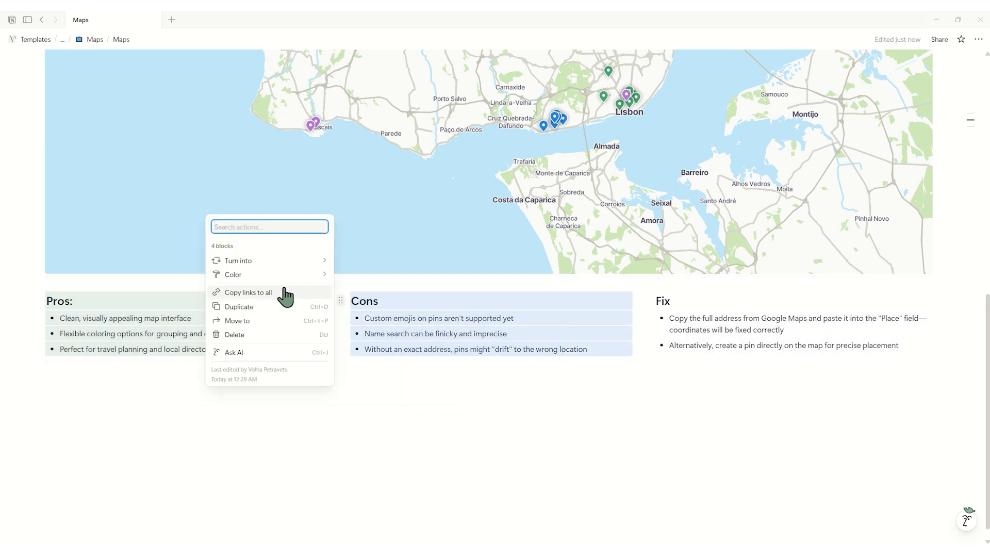
mouse_move(278, 274)
click(396, 442)
Apply a blue background to the Fix heading and its two bullets.
drag(945, 353, 648, 299)
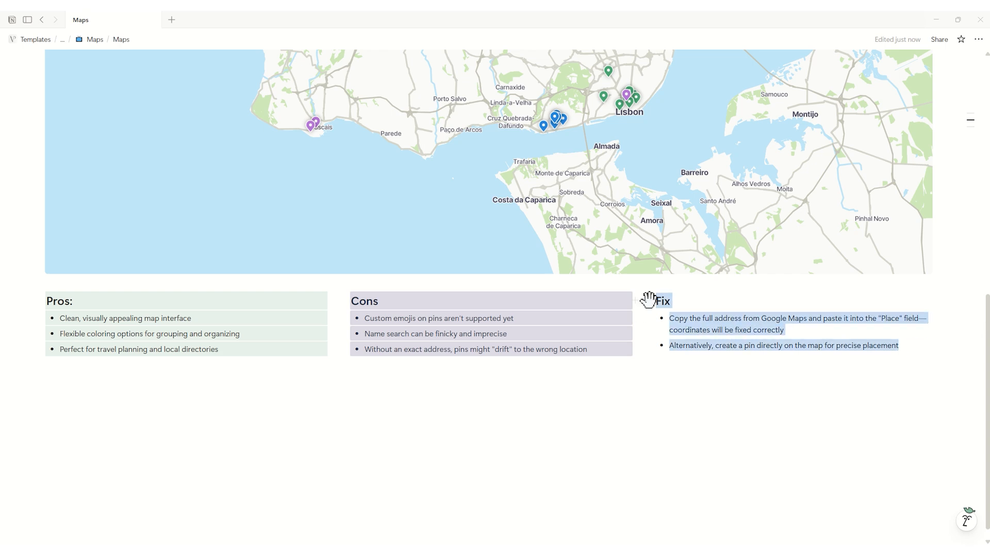
click(745, 353)
drag(813, 365, 654, 298)
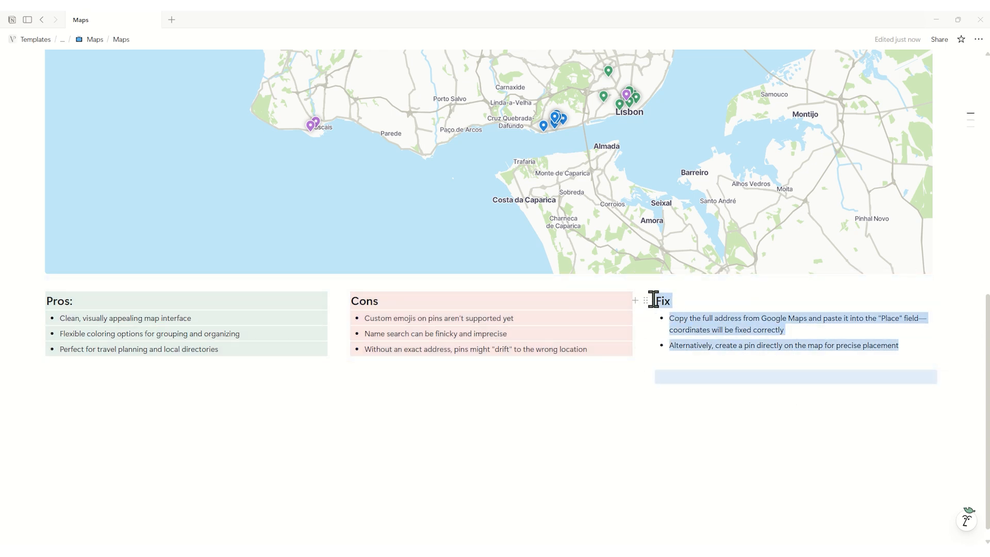
click(645, 296)
mouse_move(578, 279)
click(681, 401)
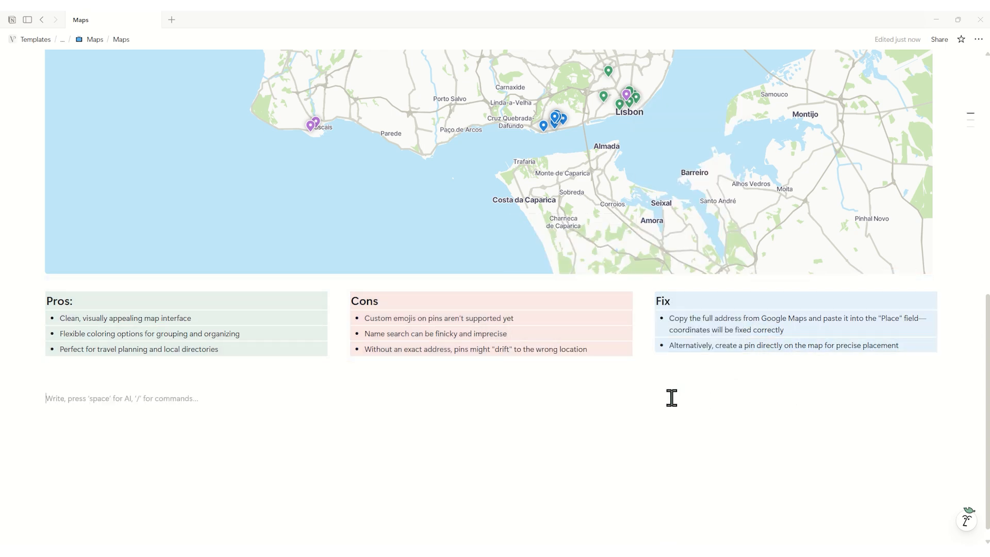